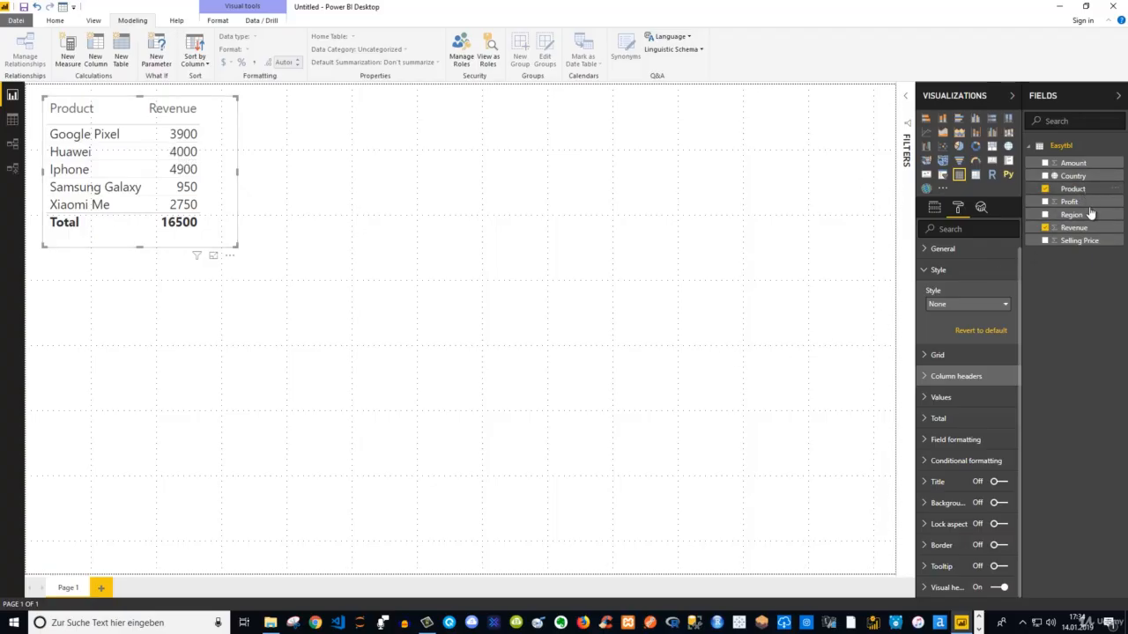
# Format the Revenue field as currency with the $ English (United States) symbol
pyautogui.click(1073, 229)
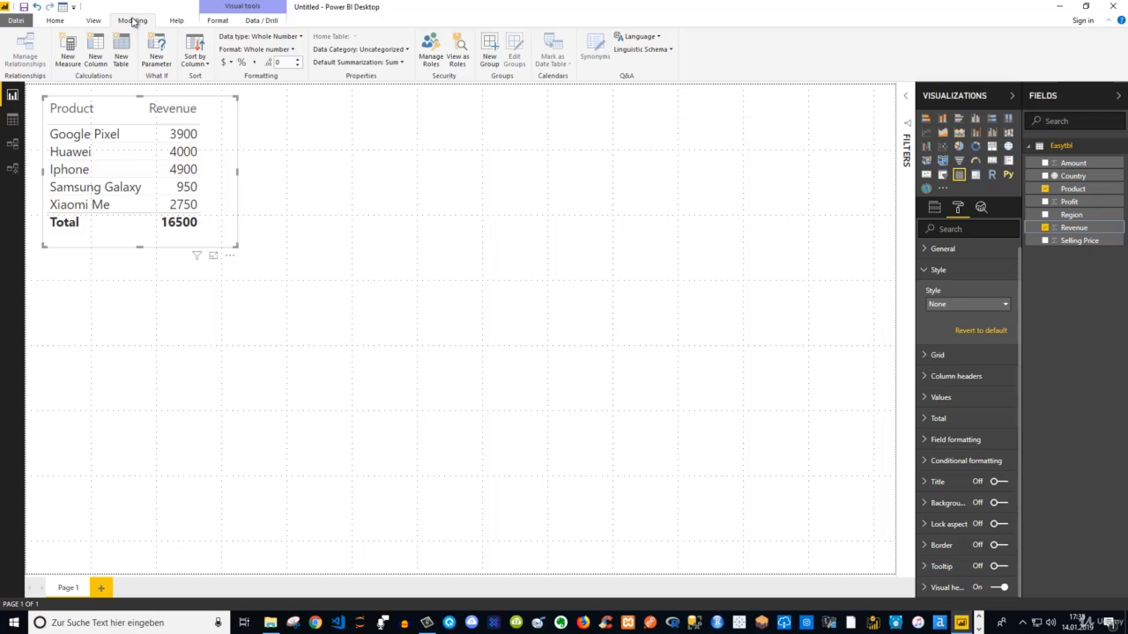
pyautogui.click(232, 64)
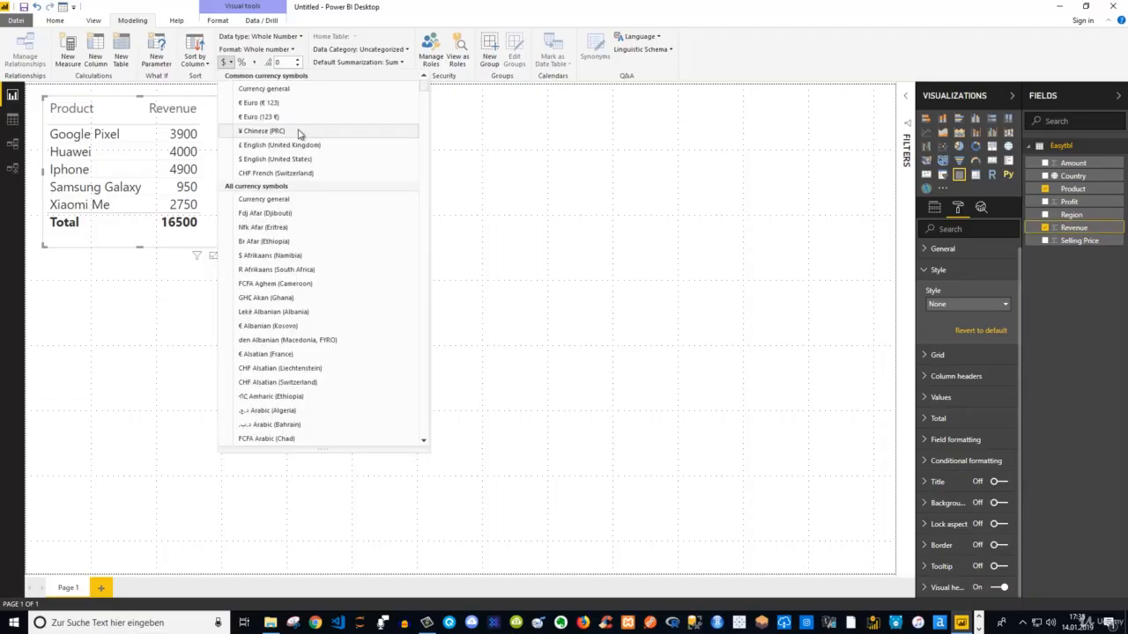
pyautogui.click(249, 160)
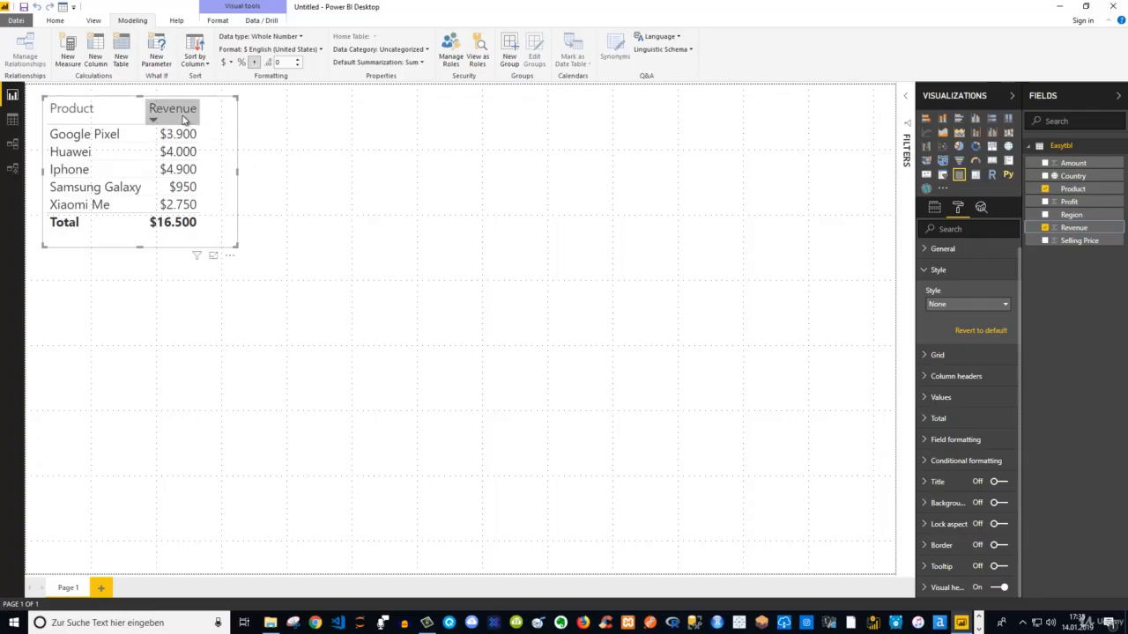
pyautogui.click(247, 176)
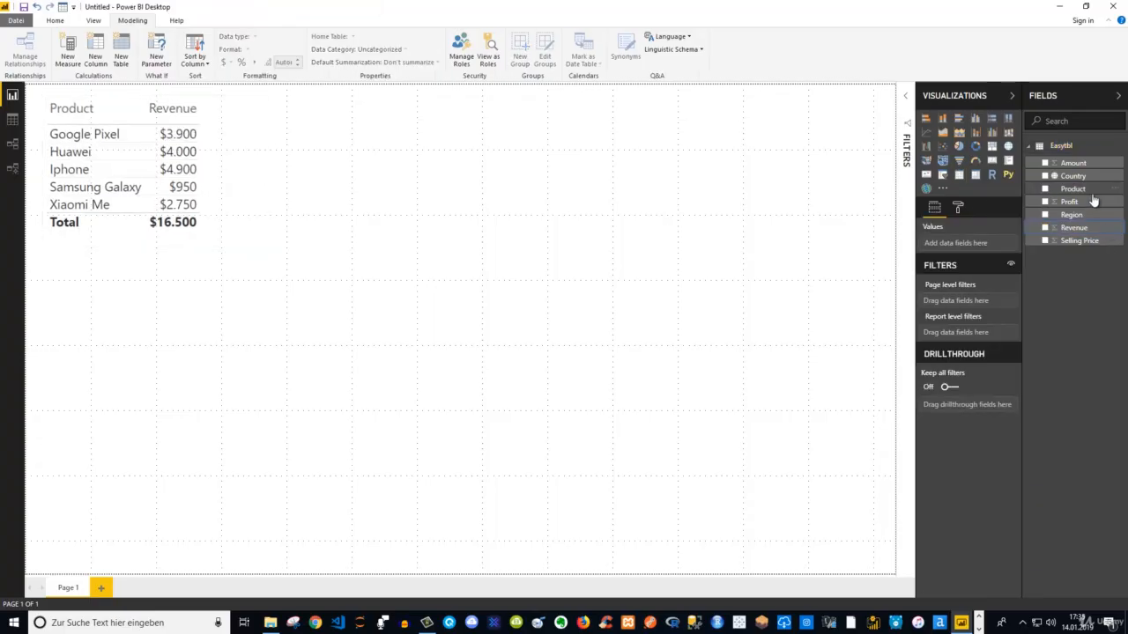
# Try placing Profit ahead of Revenue in the product table, and remove Profit from the table again
pyautogui.click(234, 128)
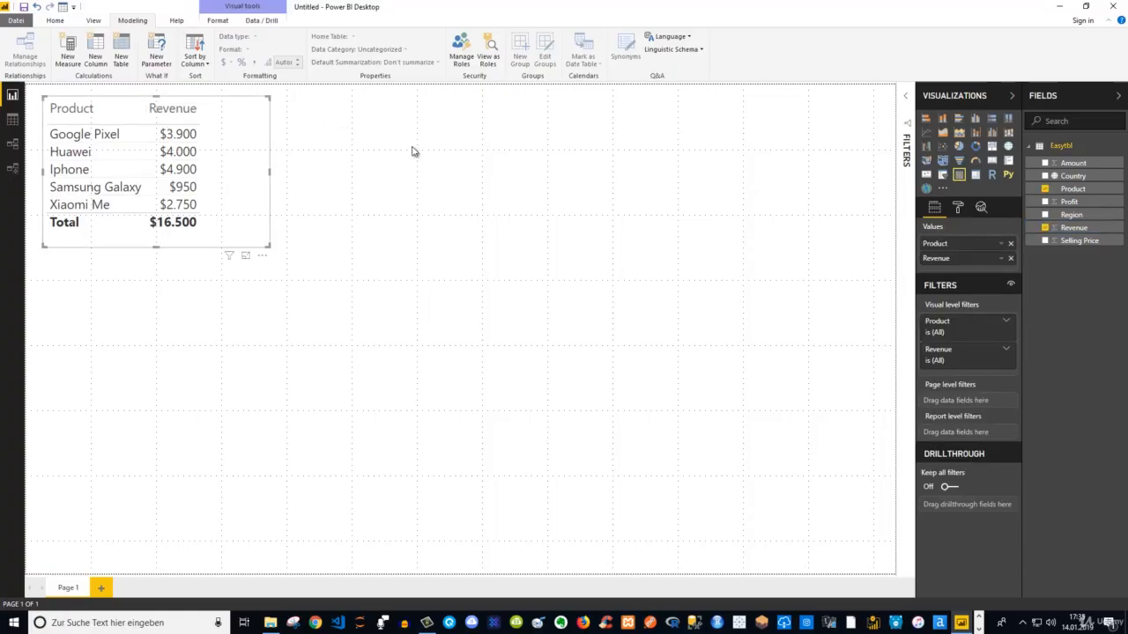
pyautogui.click(1045, 202)
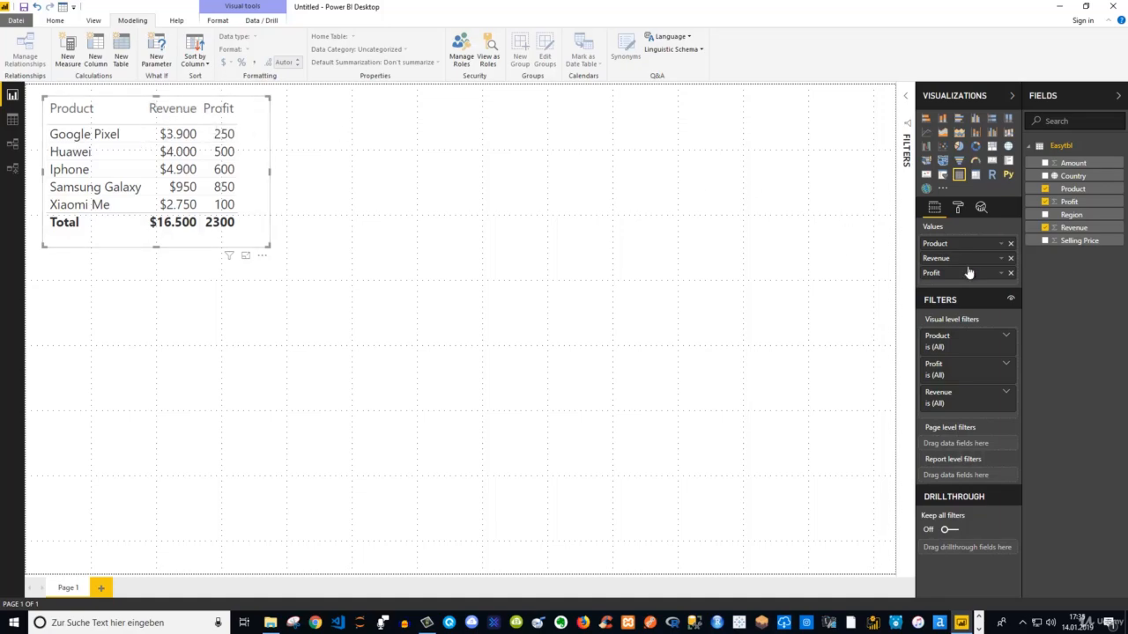
pyautogui.moveTo(948, 280); pyautogui.dragTo(935, 257)
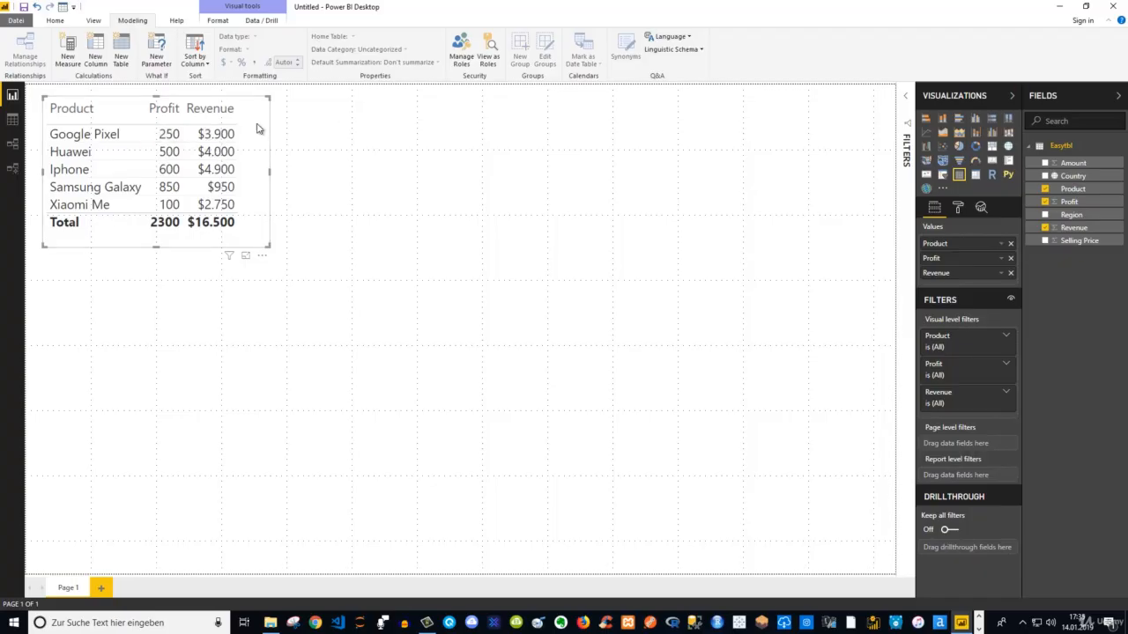
pyautogui.click(1011, 258)
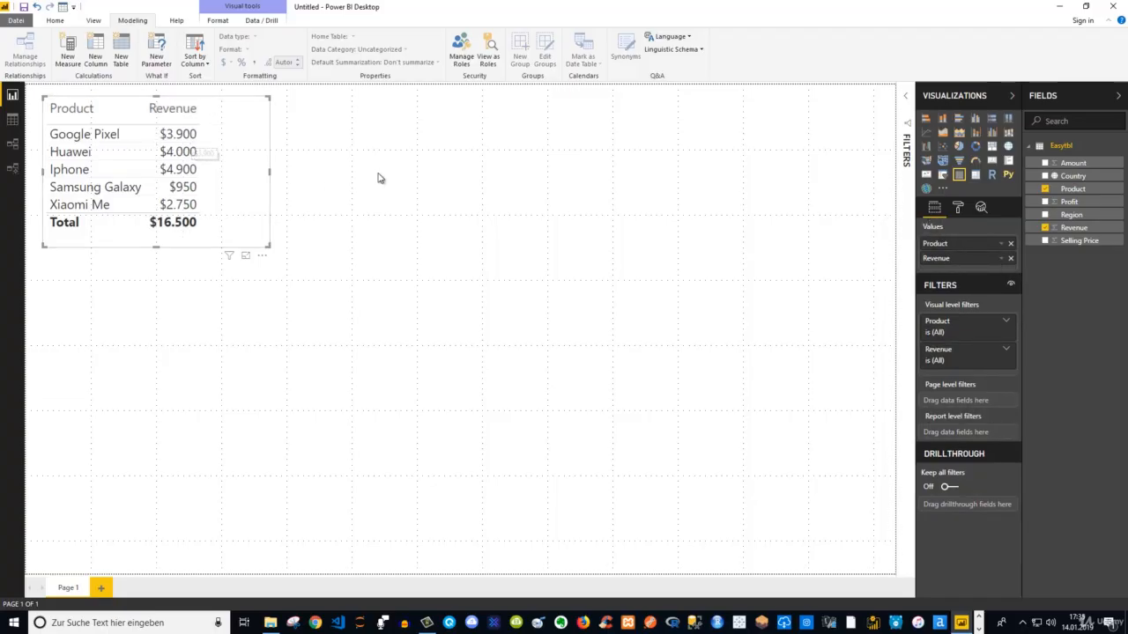
# Create a separate column chart of Profit below the product table
pyautogui.click(322, 202)
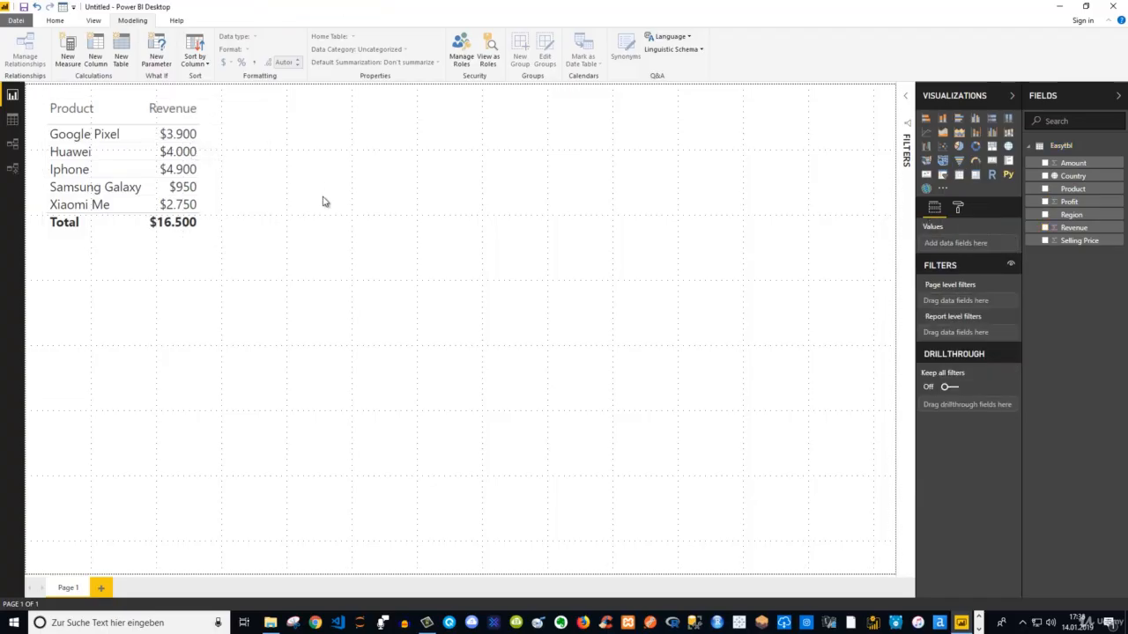
pyautogui.click(1046, 202)
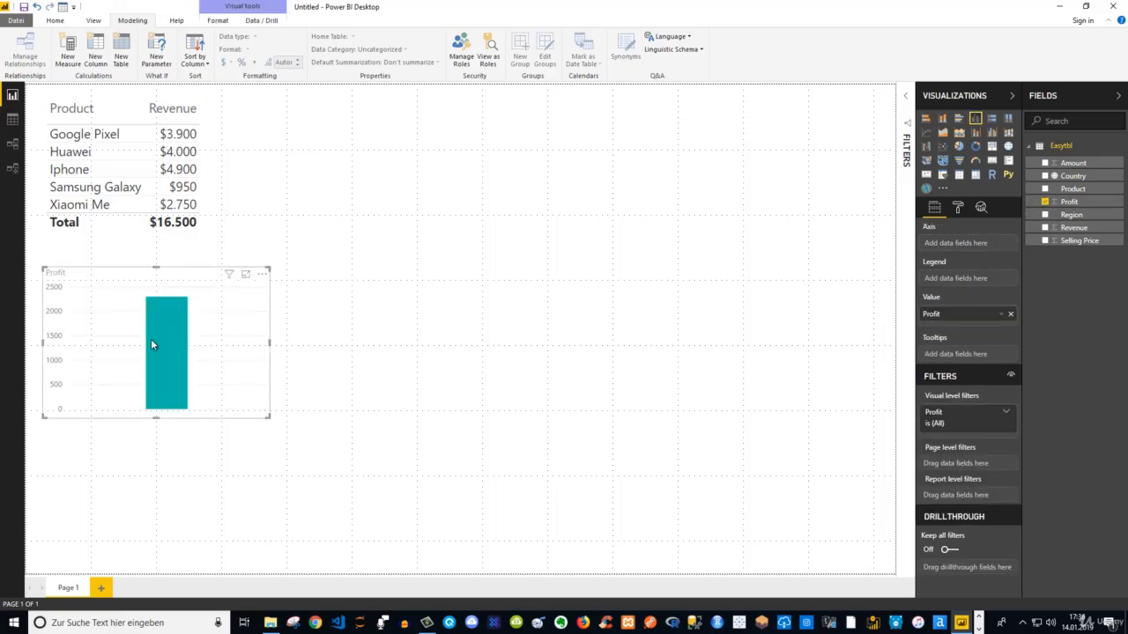
pyautogui.moveTo(154, 345)
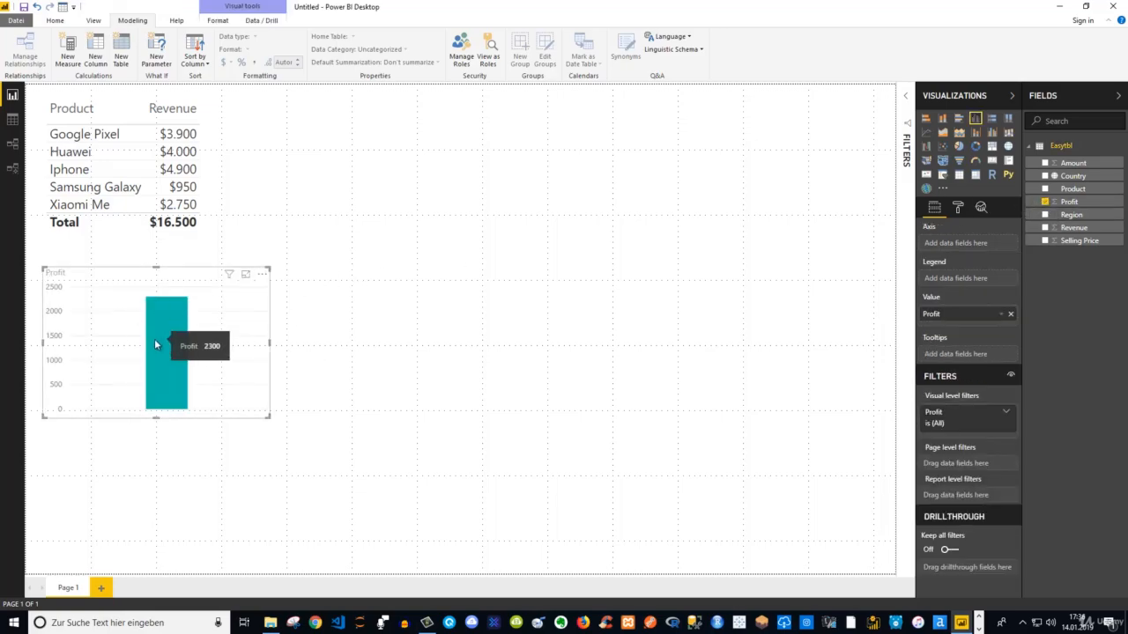
# Add the Profit field to the product table as the last column, after Revenue
pyautogui.click(216, 140)
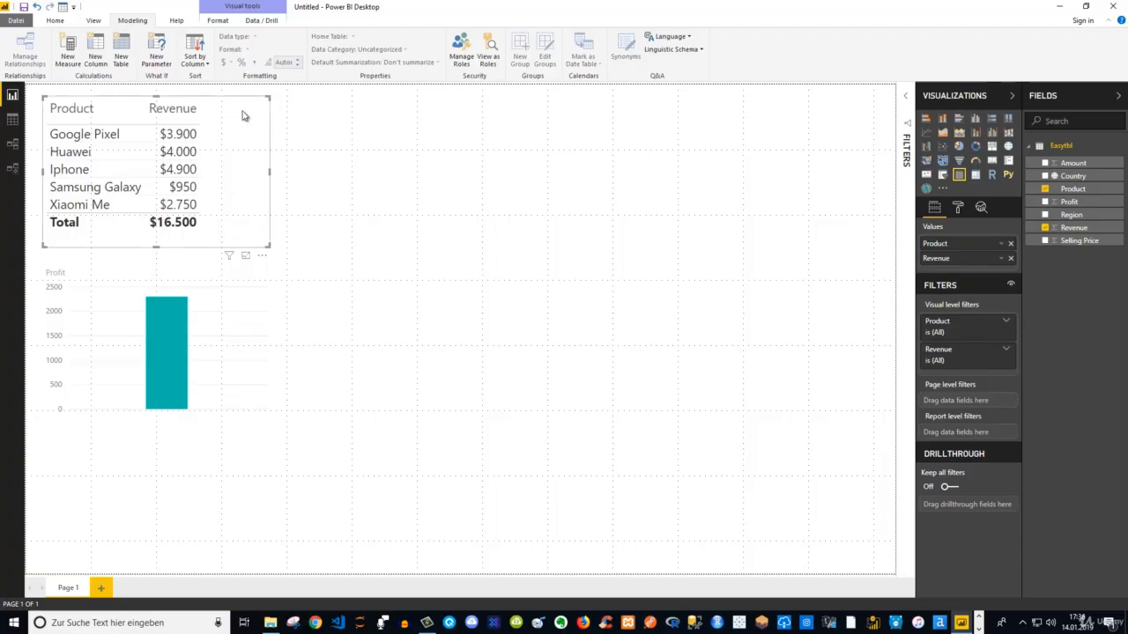
pyautogui.click(1045, 202)
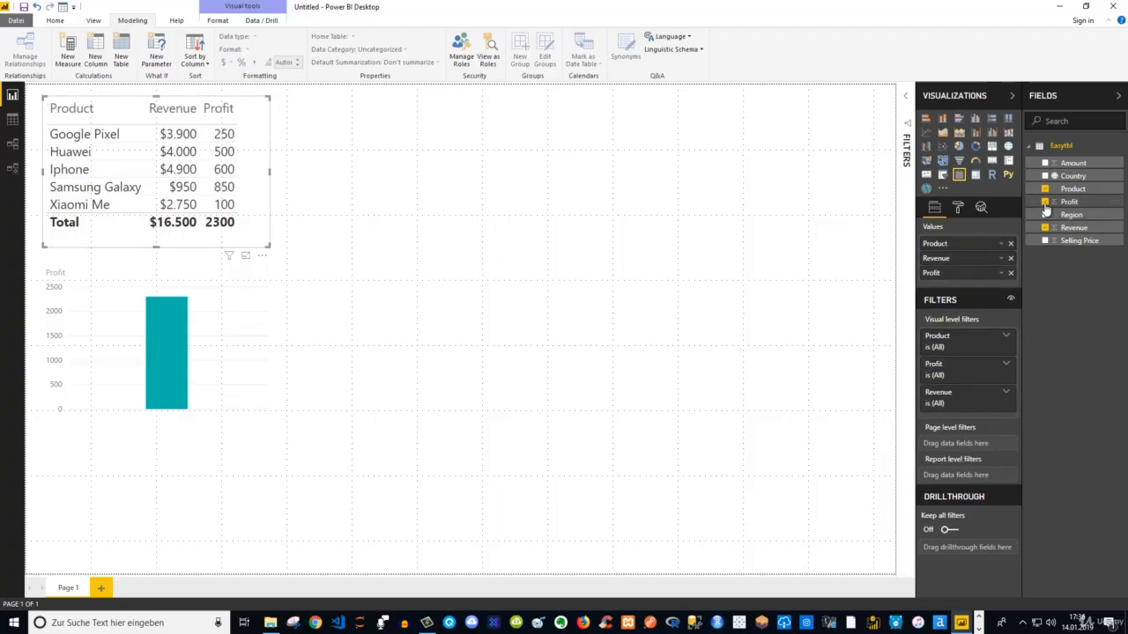
pyautogui.click(1045, 202)
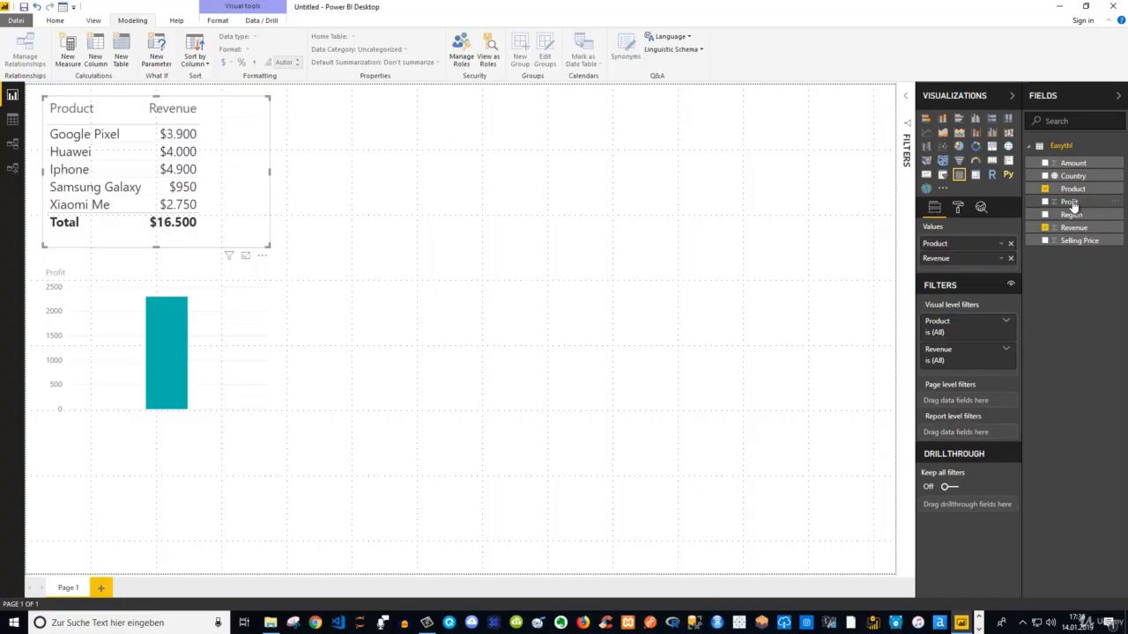
pyautogui.moveTo(1072, 207); pyautogui.dragTo(978, 272)
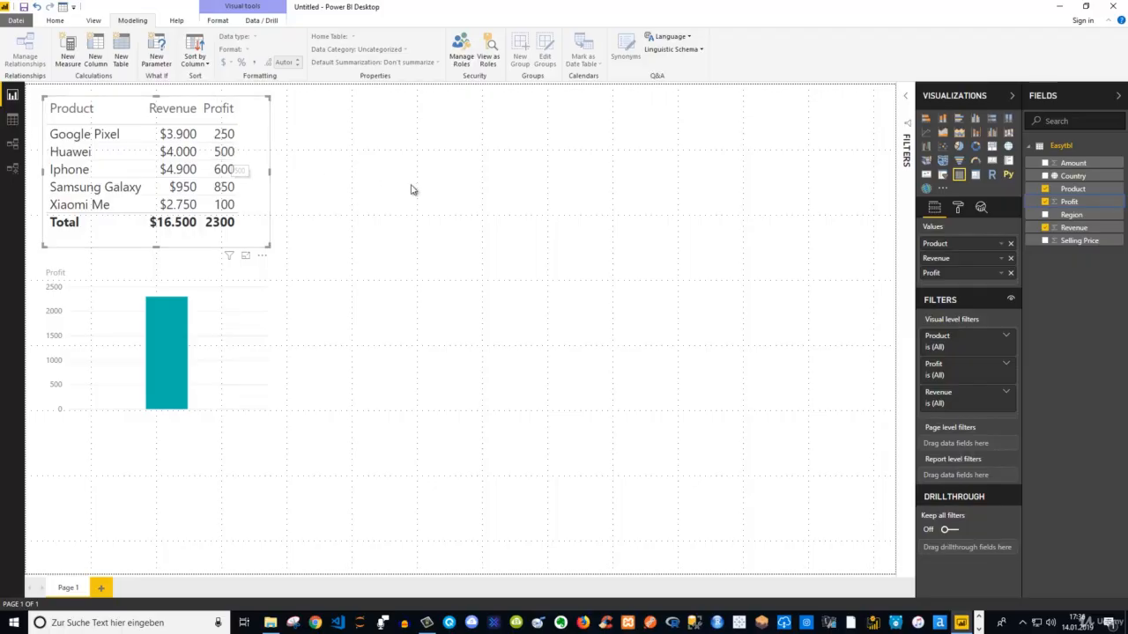
# Convert the Profit column chart below the table into a donut chart
pyautogui.click(197, 279)
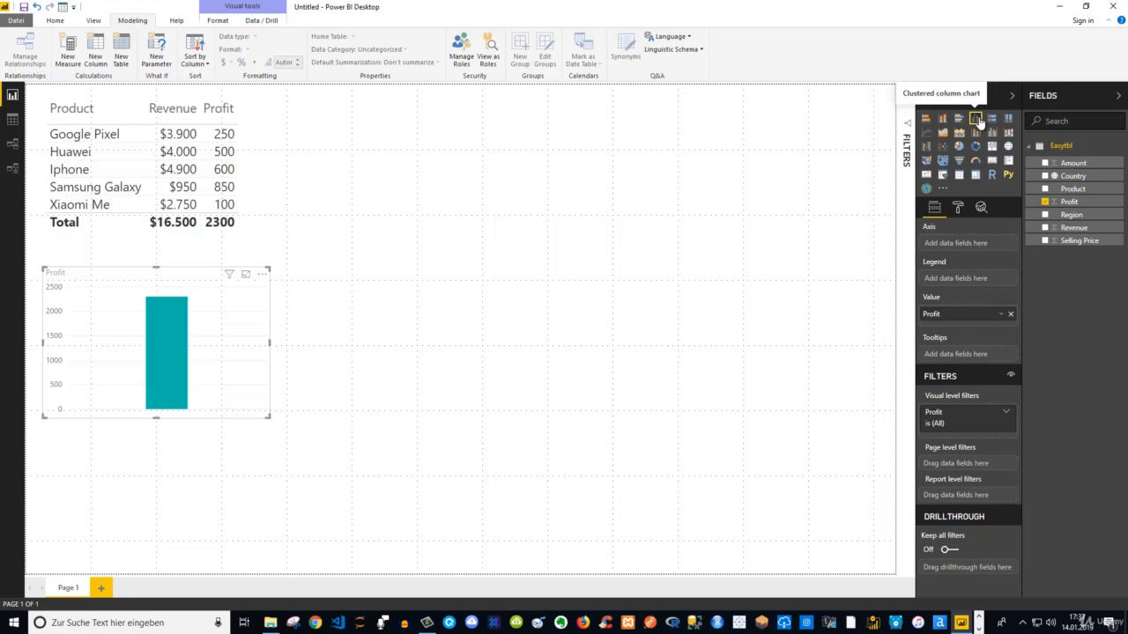
pyautogui.click(991, 163)
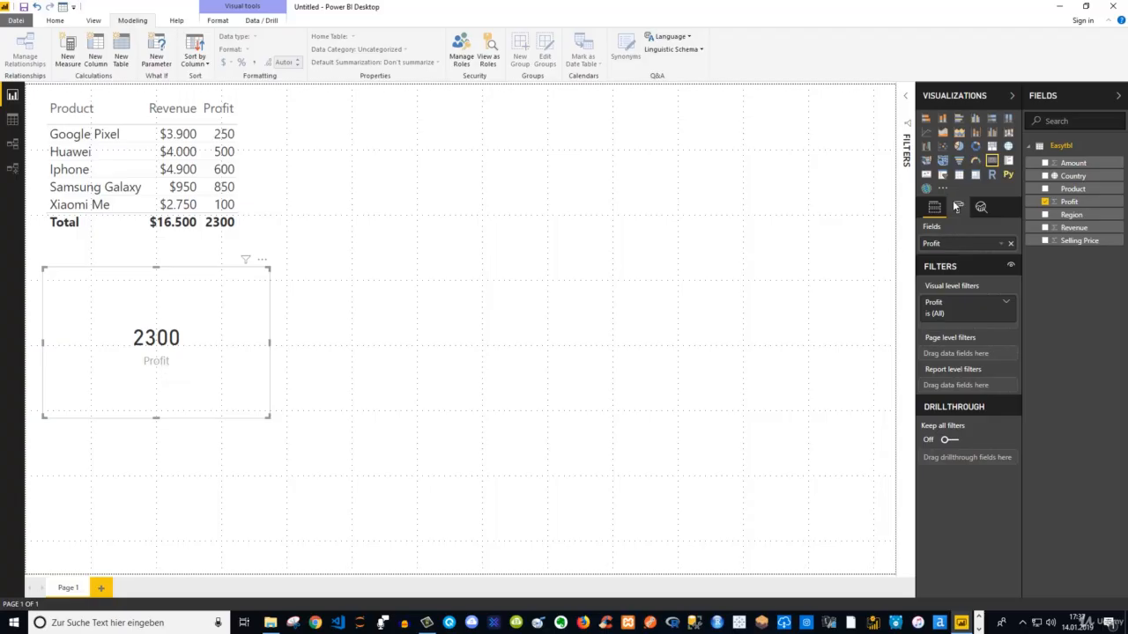
pyautogui.click(977, 147)
pyautogui.moveTo(128, 363)
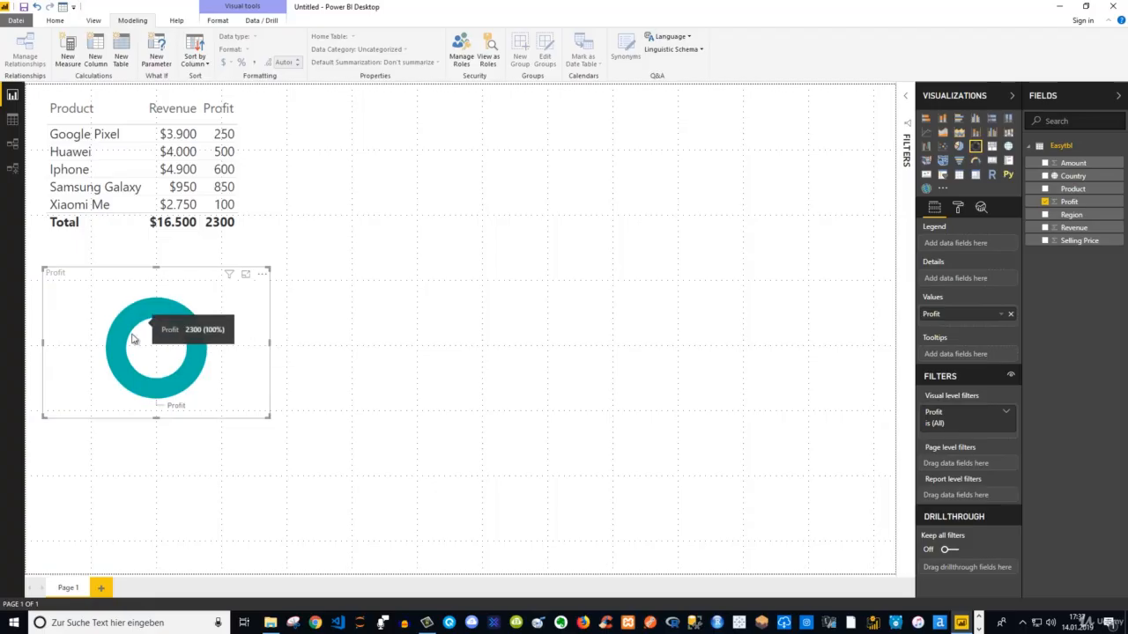
pyautogui.moveTo(180, 331)
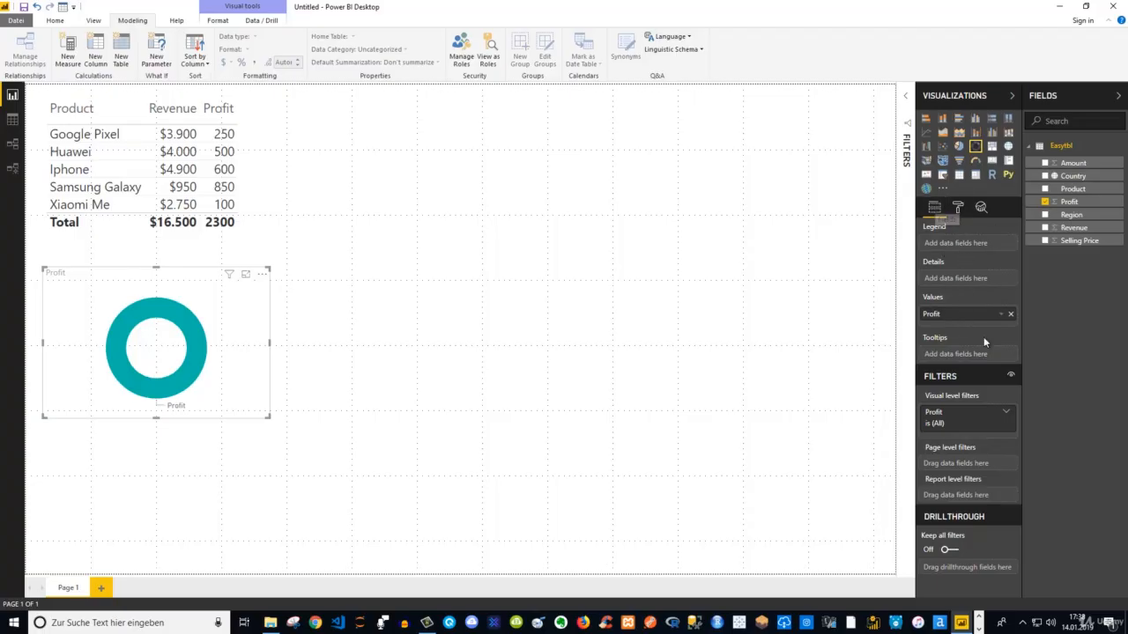
# Break the donut chart down by Country, and enlarge it and shift it to the right on the page
pyautogui.click(1045, 177)
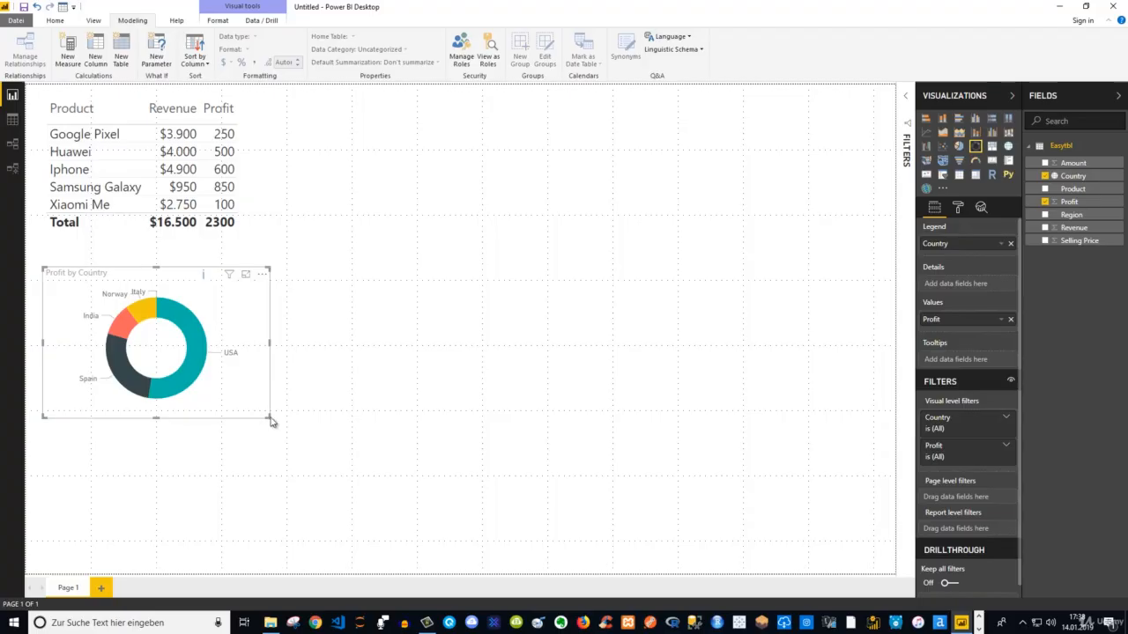
pyautogui.moveTo(269, 417); pyautogui.dragTo(351, 453)
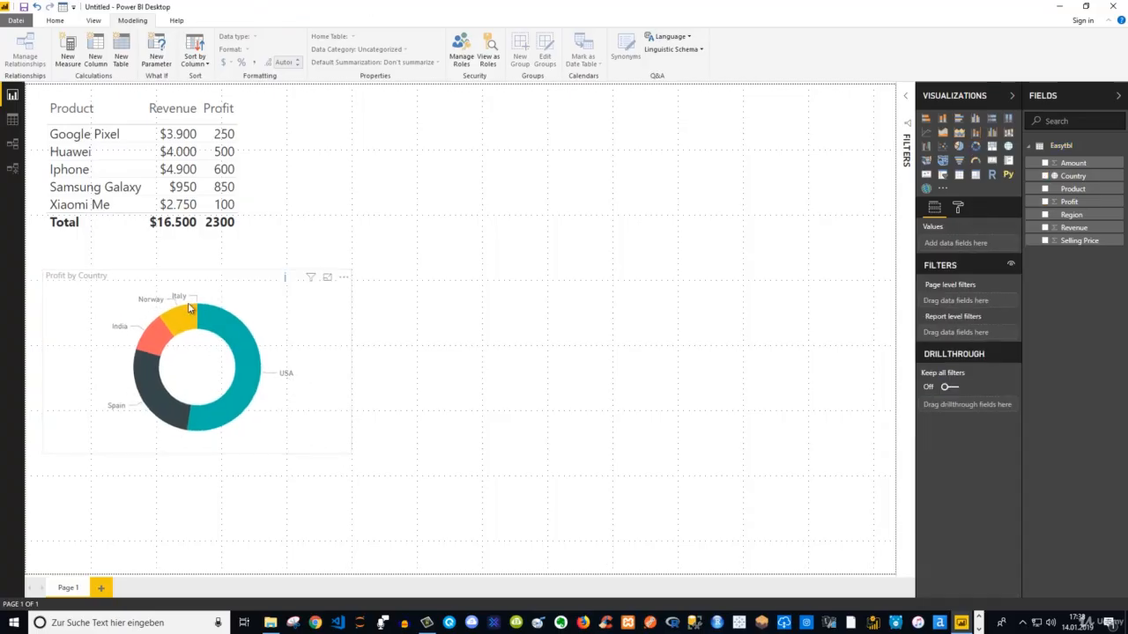
pyautogui.moveTo(192, 318)
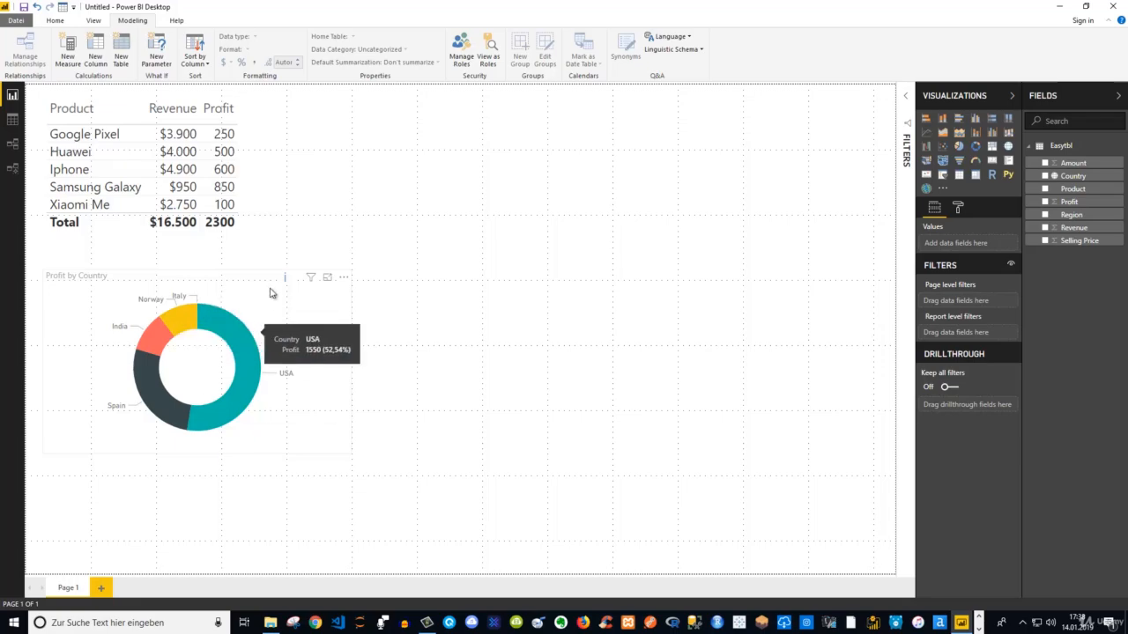
pyautogui.moveTo(277, 278); pyautogui.dragTo(390, 278)
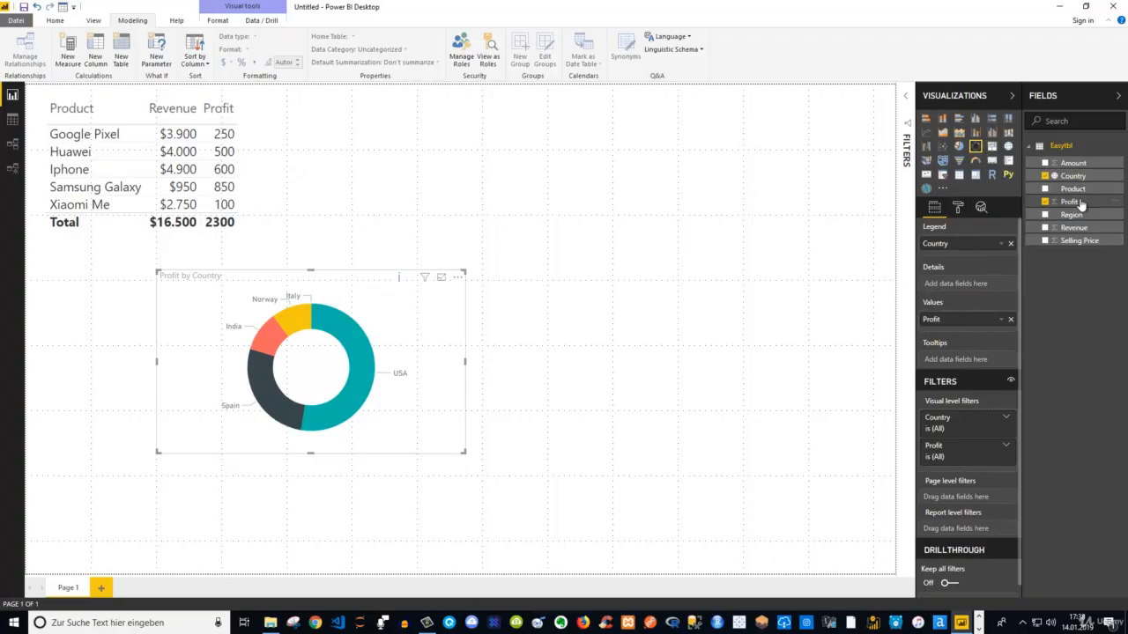
# Replace Profit with Revenue in the donut chart, and place it enlarged in the lower-right corner of the report page
pyautogui.click(1010, 319)
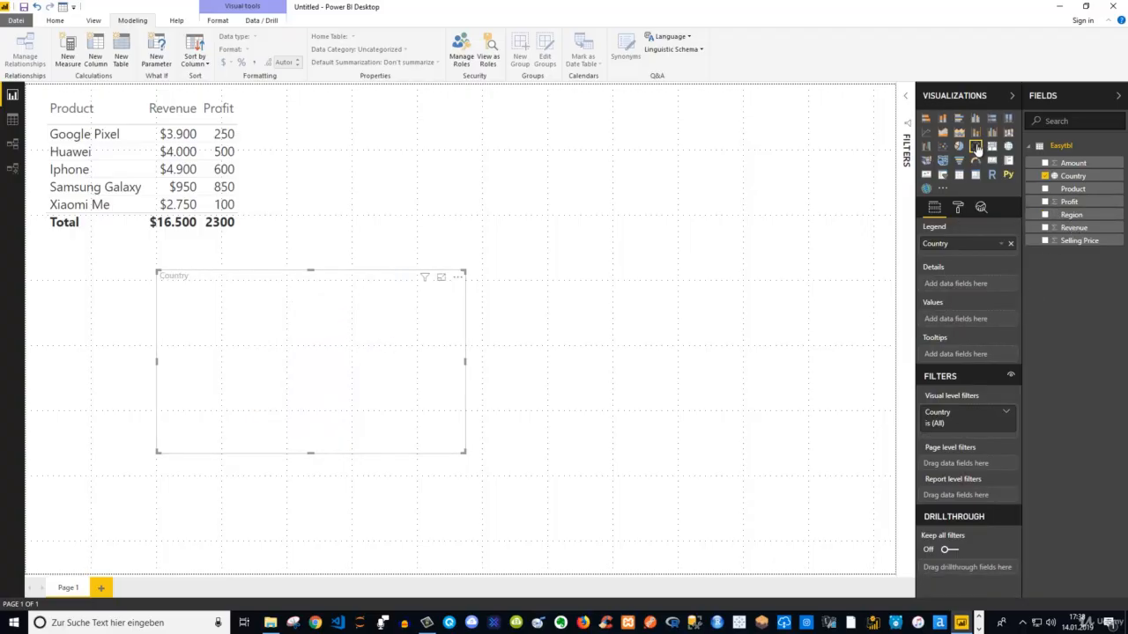
pyautogui.click(1045, 229)
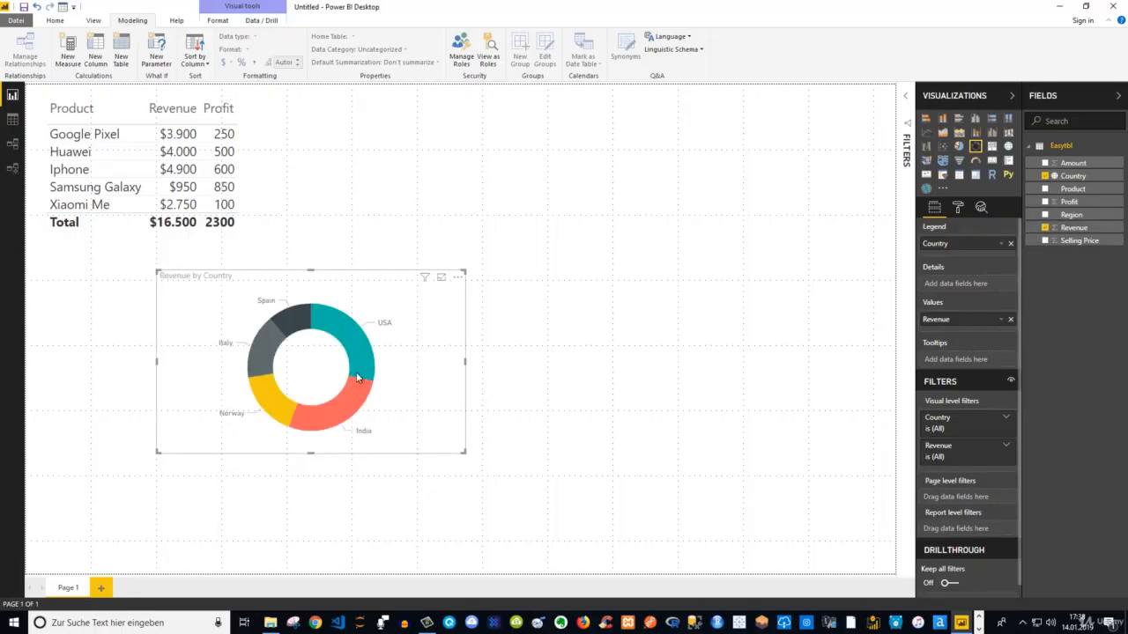
pyautogui.moveTo(365, 280); pyautogui.dragTo(789, 408)
pyautogui.moveTo(585, 387); pyautogui.dragTo(558, 357)
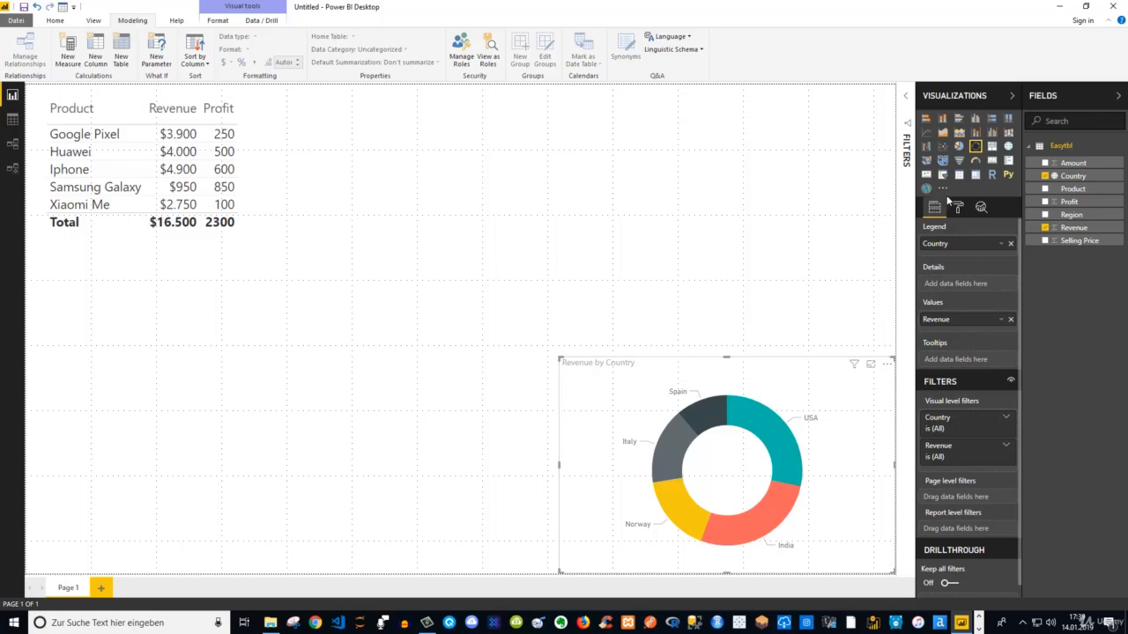
# Recolor the report by applying the Colorblind safe theme
pyautogui.click(958, 208)
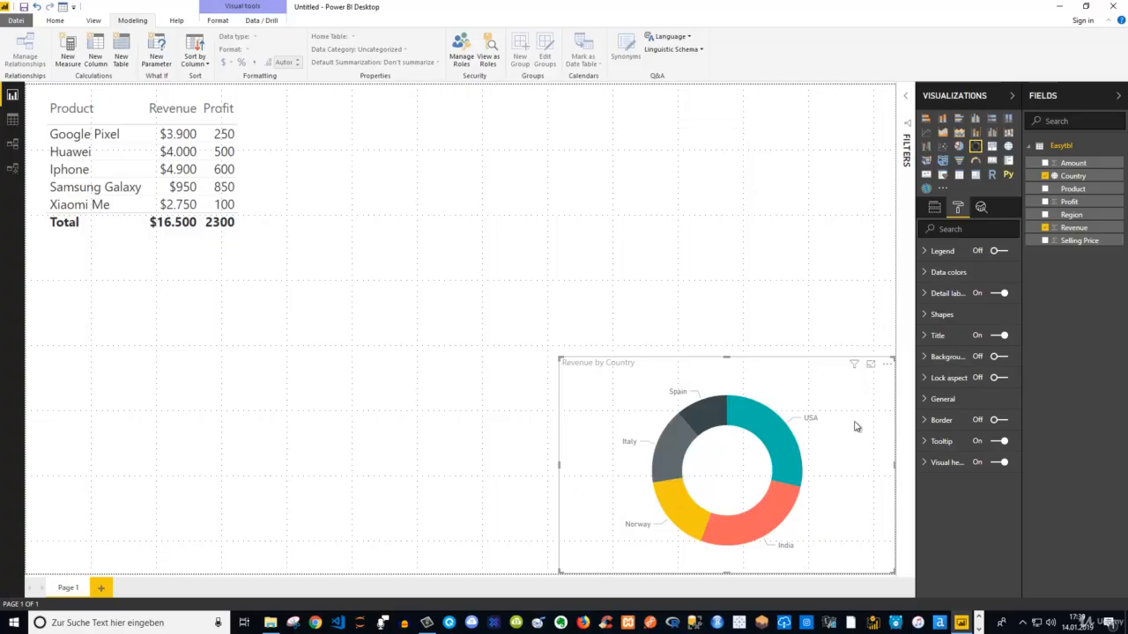
pyautogui.click(927, 272)
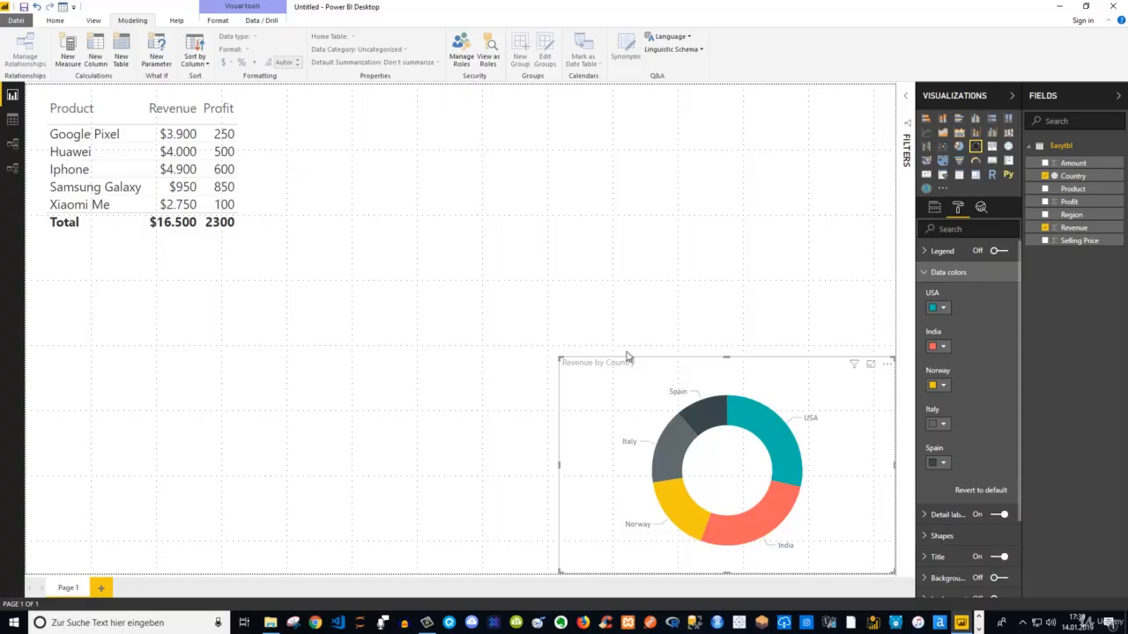
pyautogui.click(53, 21)
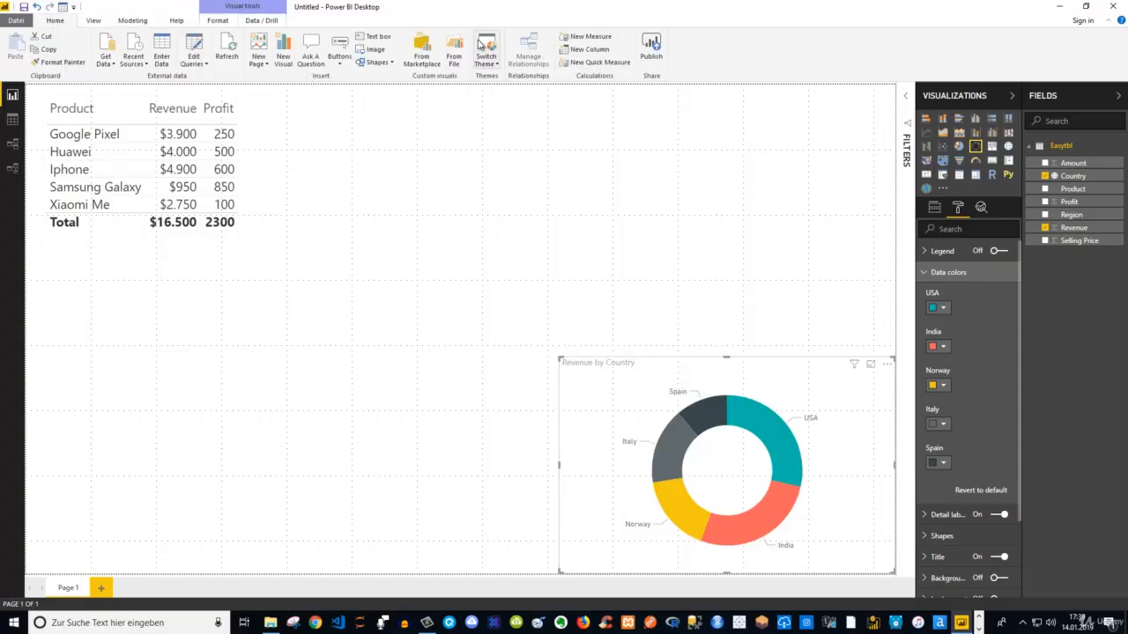
pyautogui.click(496, 65)
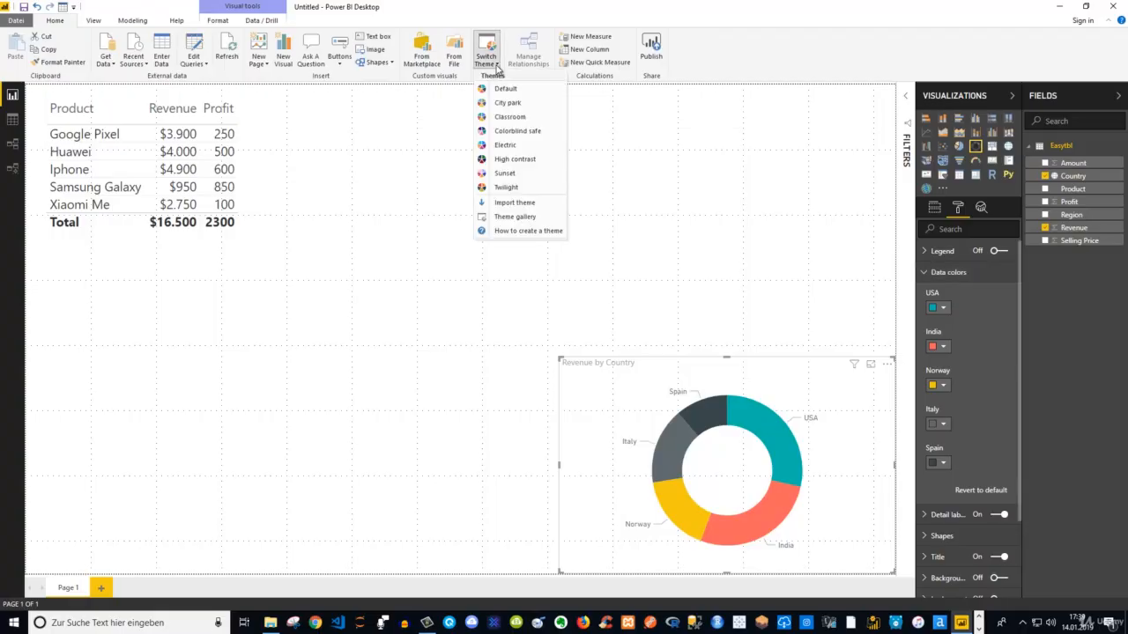
pyautogui.click(516, 132)
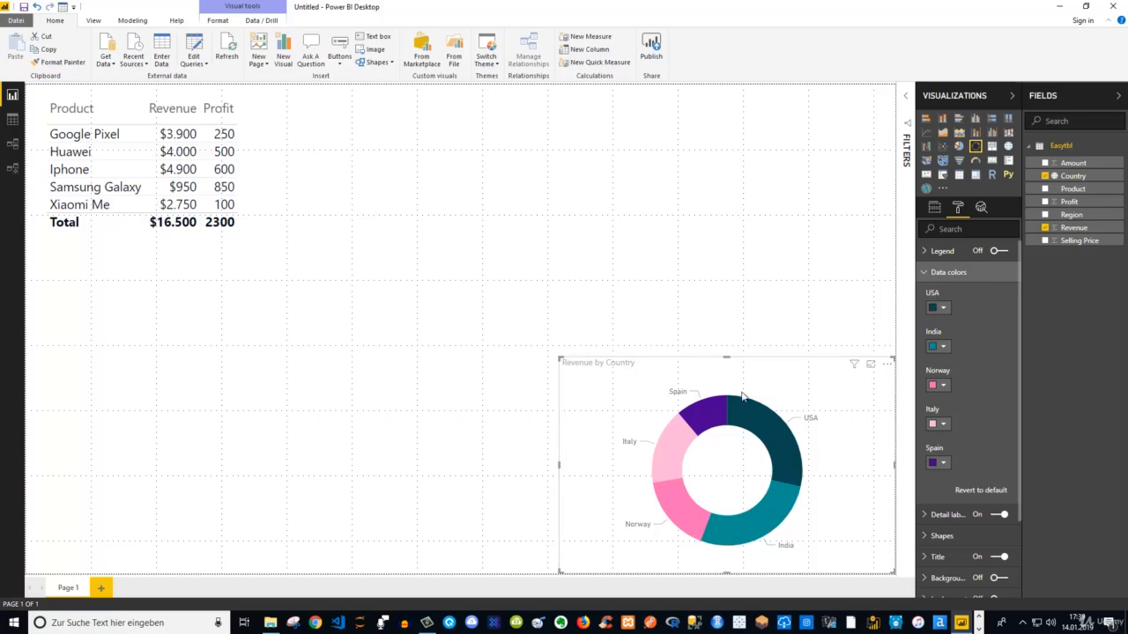
pyautogui.click(499, 65)
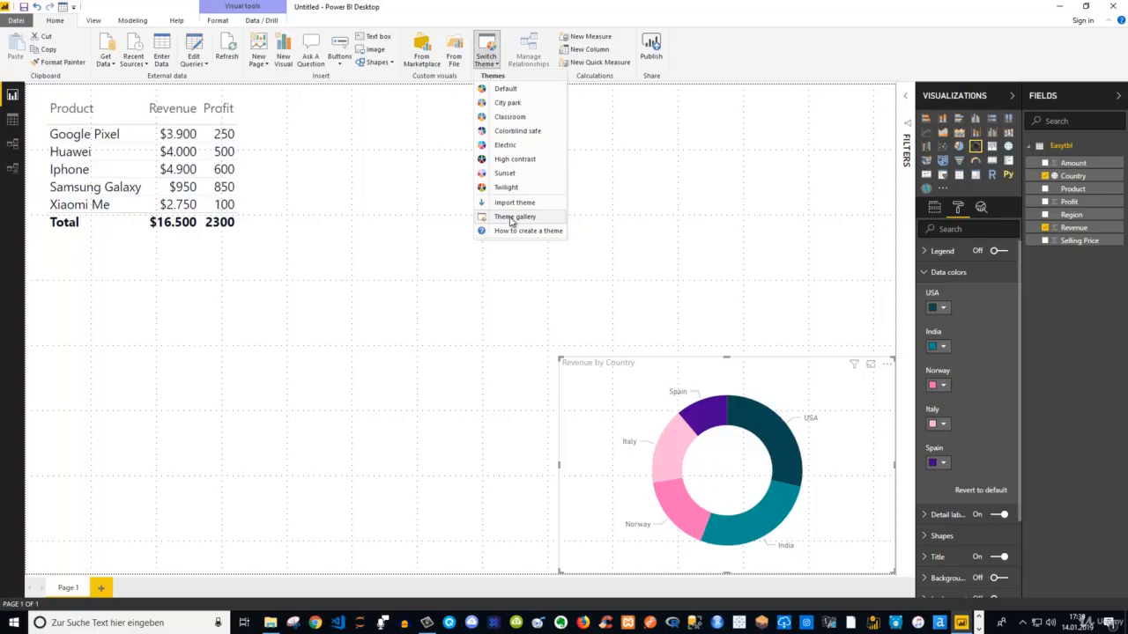
pyautogui.click(678, 307)
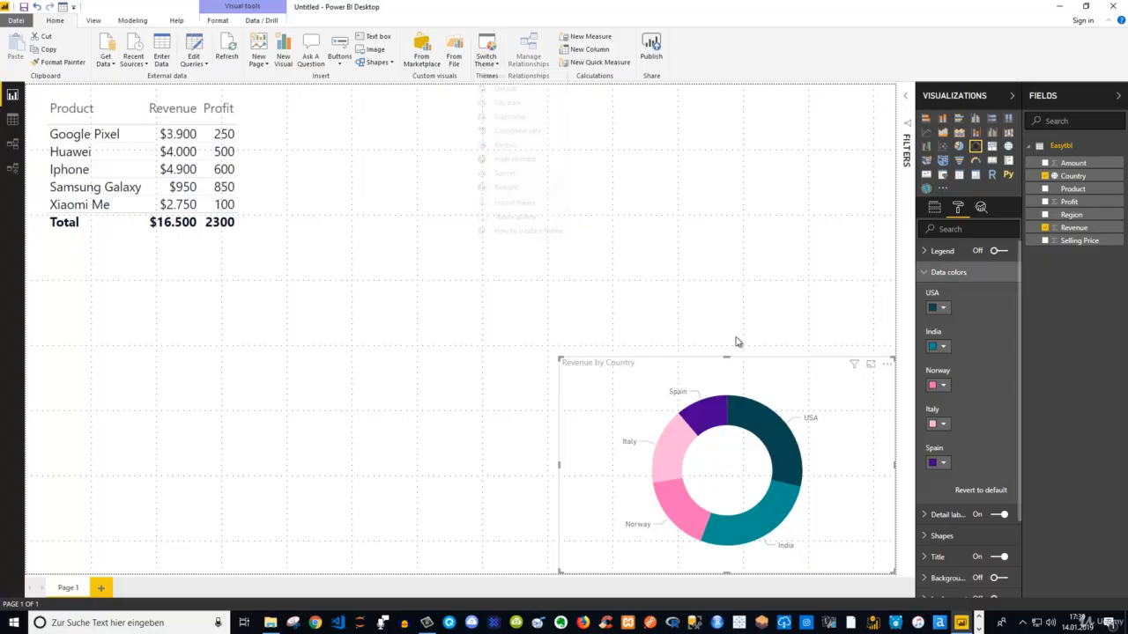
# Turn off the title of the Revenue by Country donut chart
pyautogui.click(927, 274)
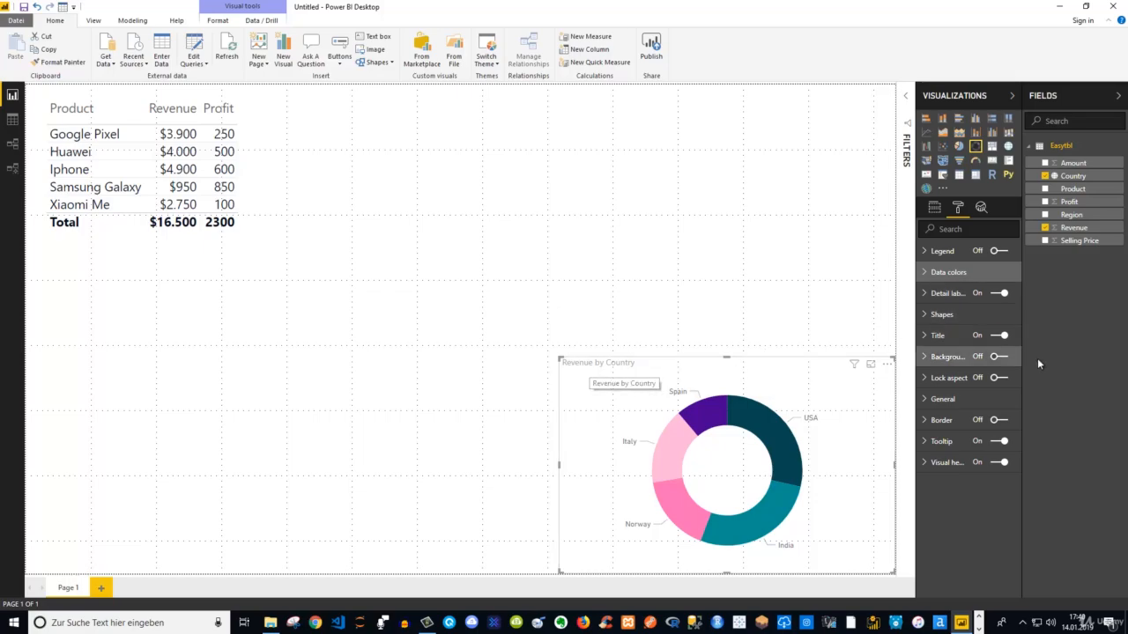
pyautogui.click(994, 336)
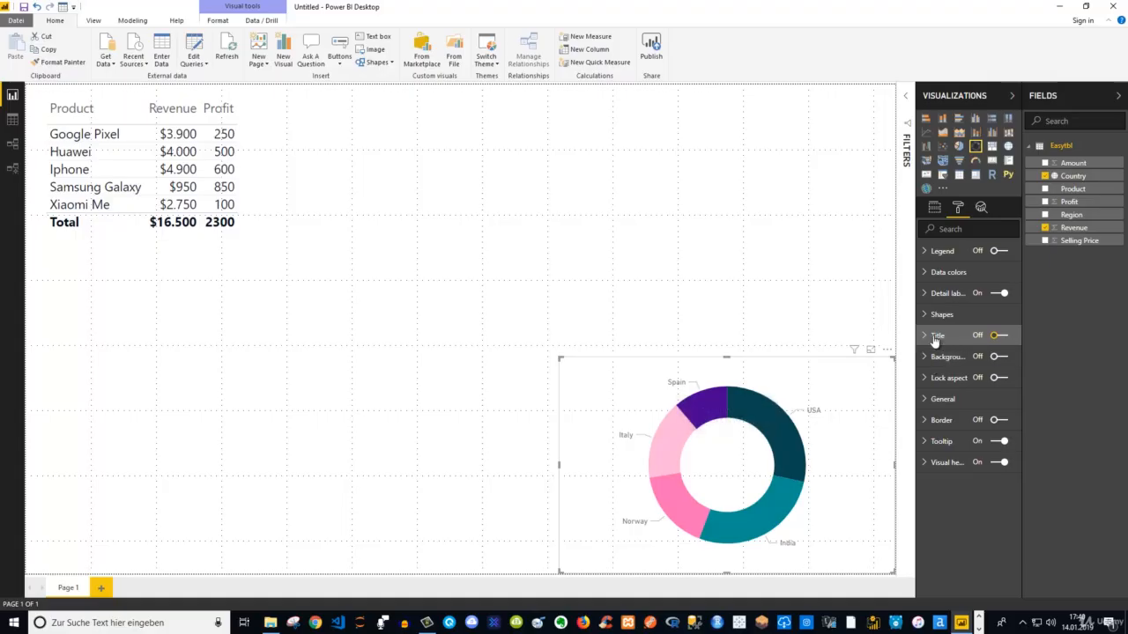
# Try the category and data value with percent label styles on the donut chart, and settle on All detail labels
pyautogui.click(925, 296)
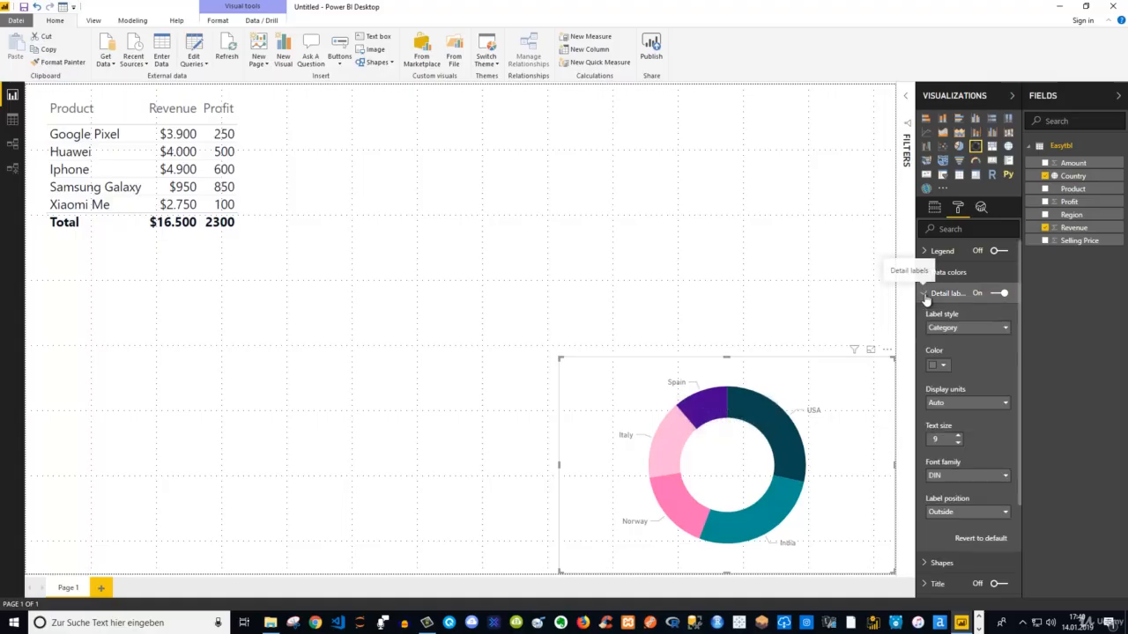
pyautogui.click(947, 330)
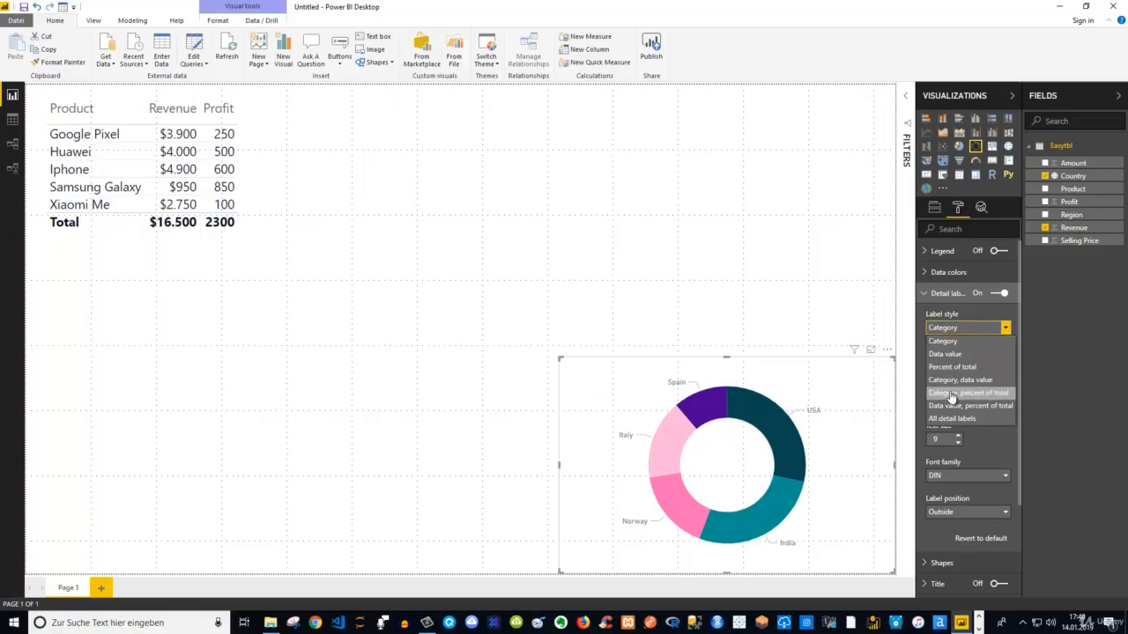
pyautogui.click(980, 399)
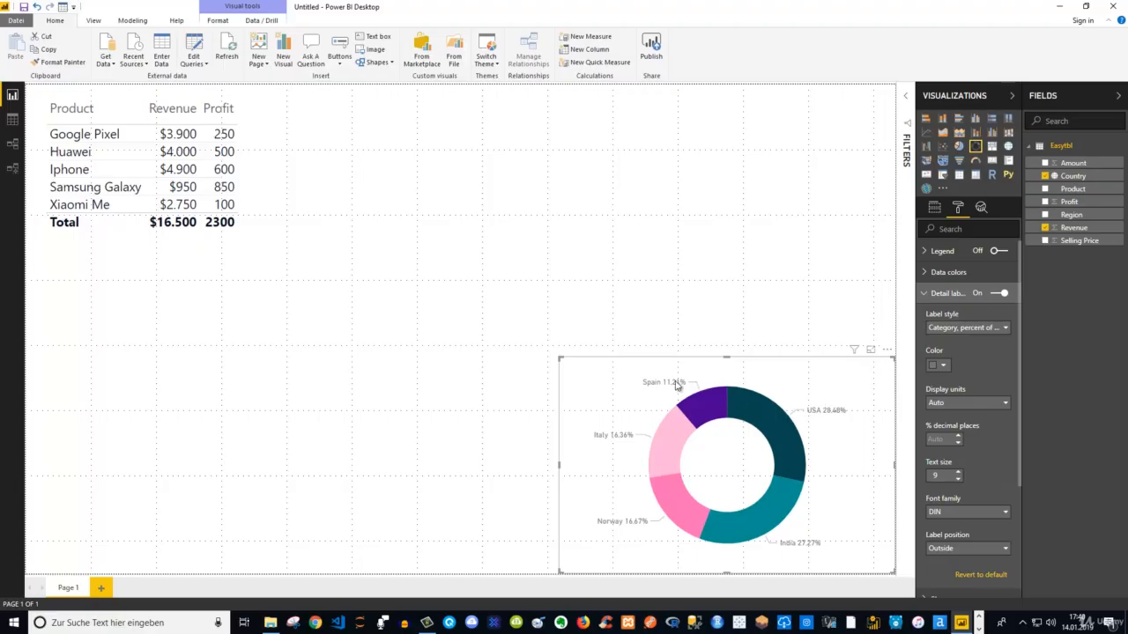
pyautogui.click(986, 328)
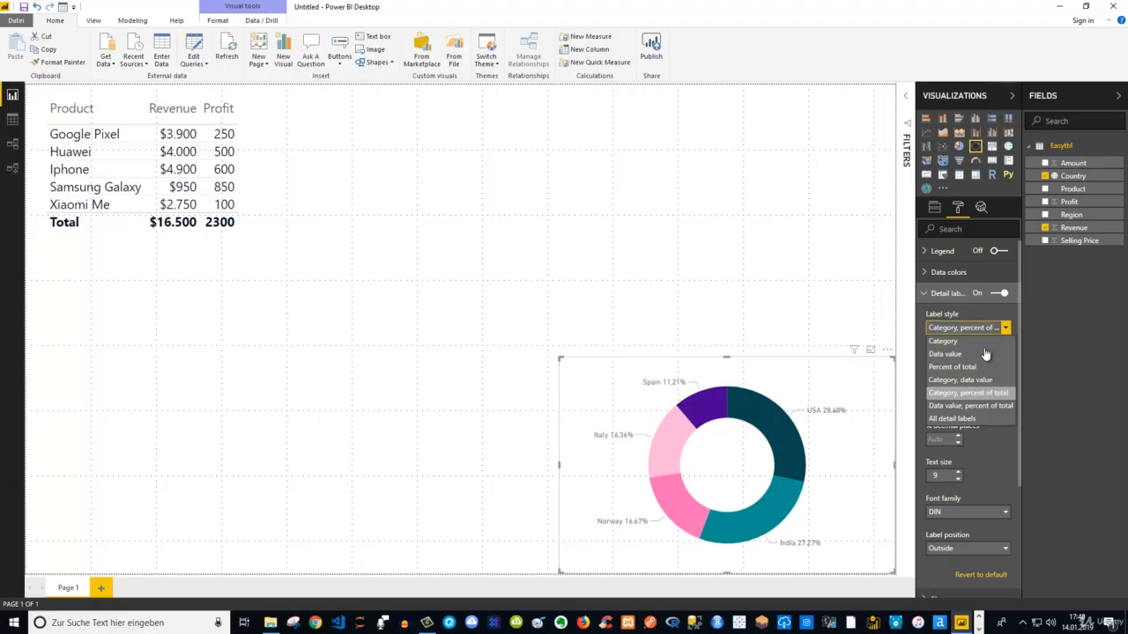
pyautogui.click(978, 406)
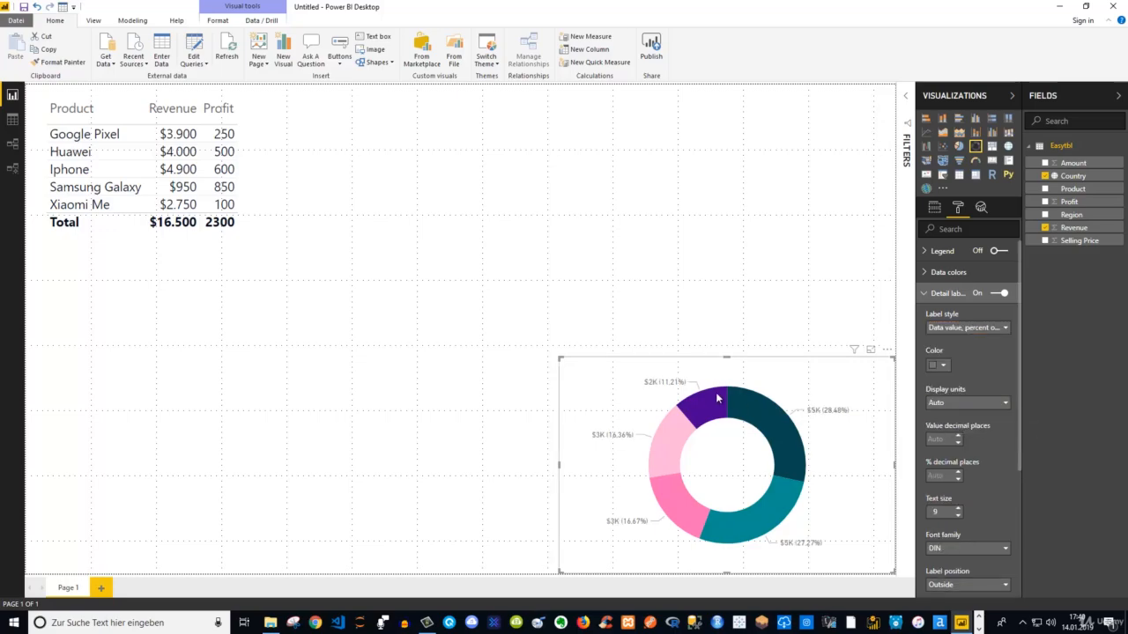
pyautogui.click(981, 329)
pyautogui.click(952, 419)
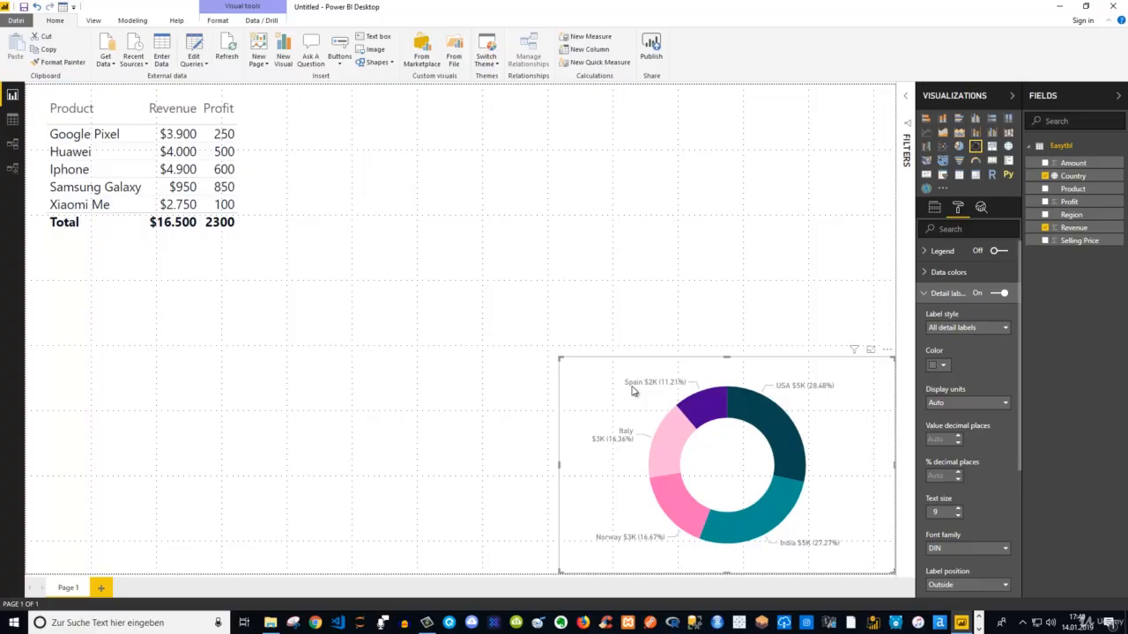
pyautogui.moveTo(654, 388)
# Make the donut chart's detail labels black with text size 13, and enlarge the chart slightly toward the upper left
pyautogui.click(943, 365)
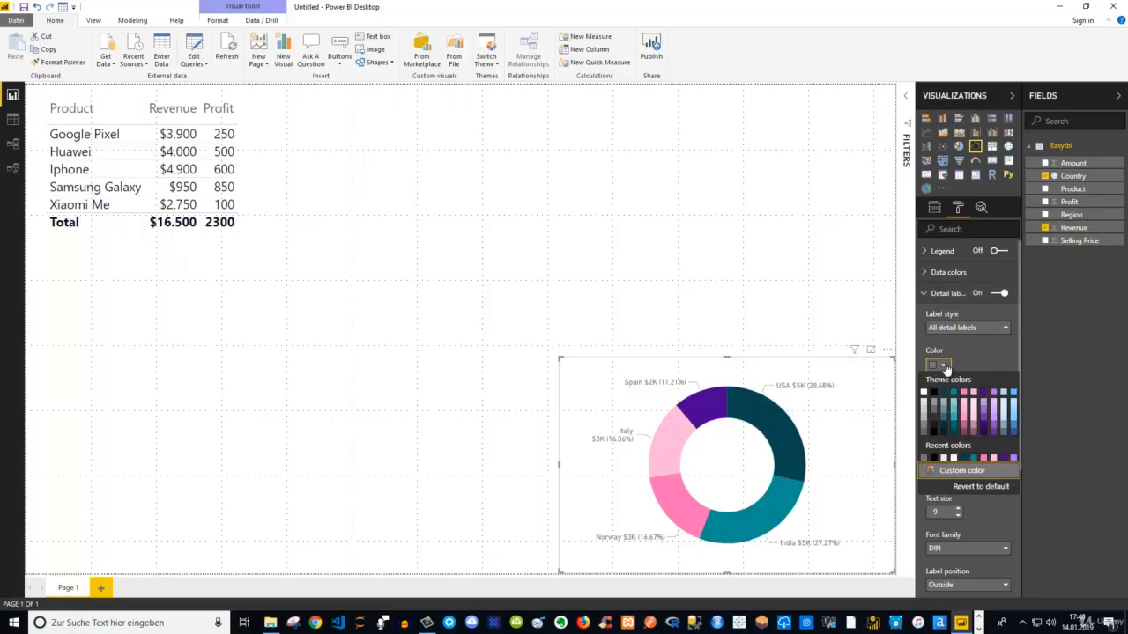
pyautogui.click(934, 391)
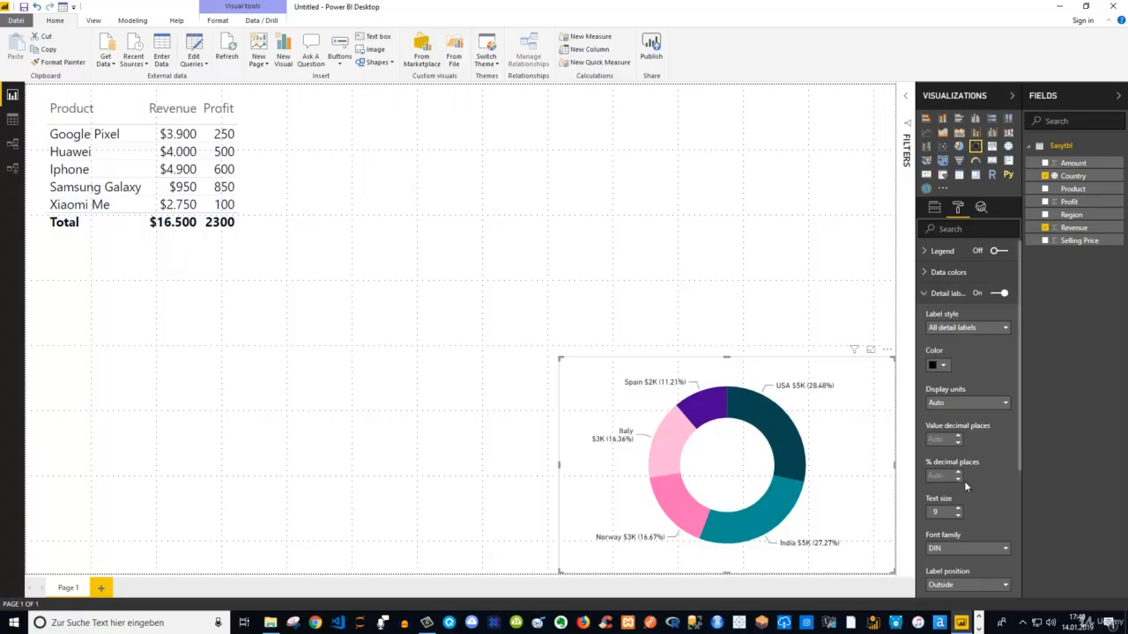
pyautogui.click(958, 509)
pyautogui.click(958, 508)
pyautogui.click(958, 508)
pyautogui.click(958, 509)
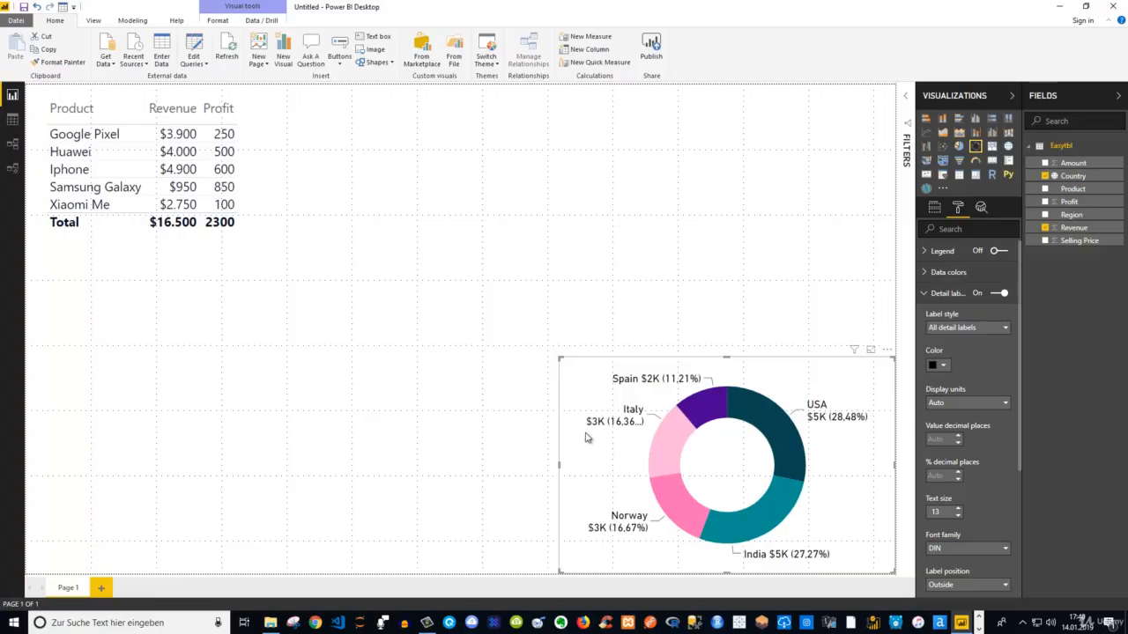
pyautogui.moveTo(559, 359); pyautogui.dragTo(540, 353)
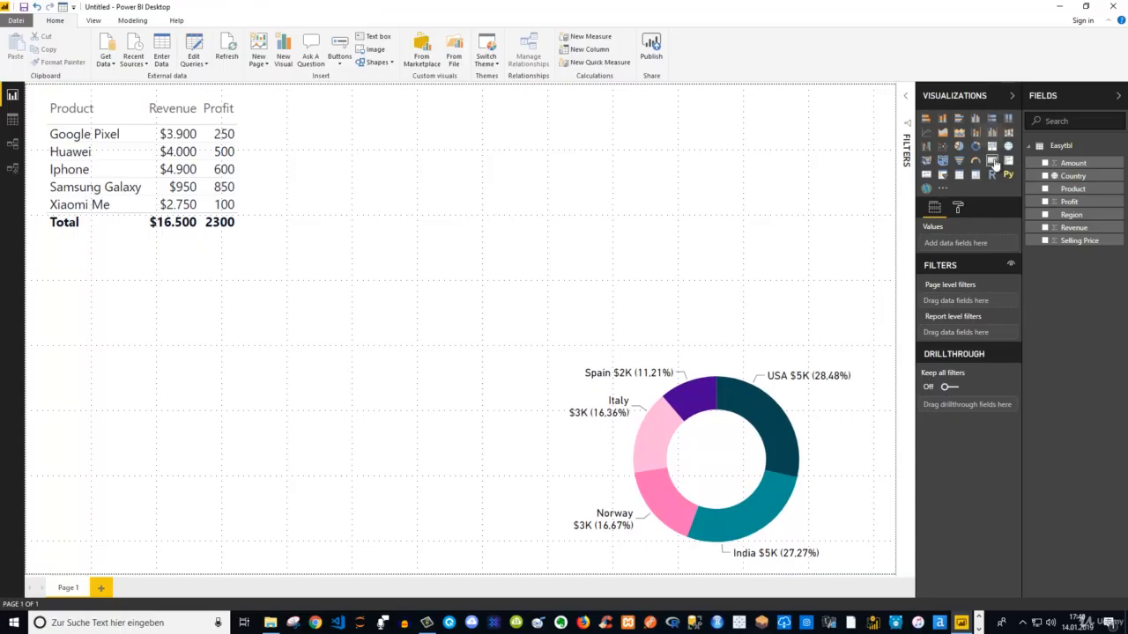
# Add a card showing Revenue, shrink it, and place it inside the hole of the donut chart
pyautogui.click(992, 160)
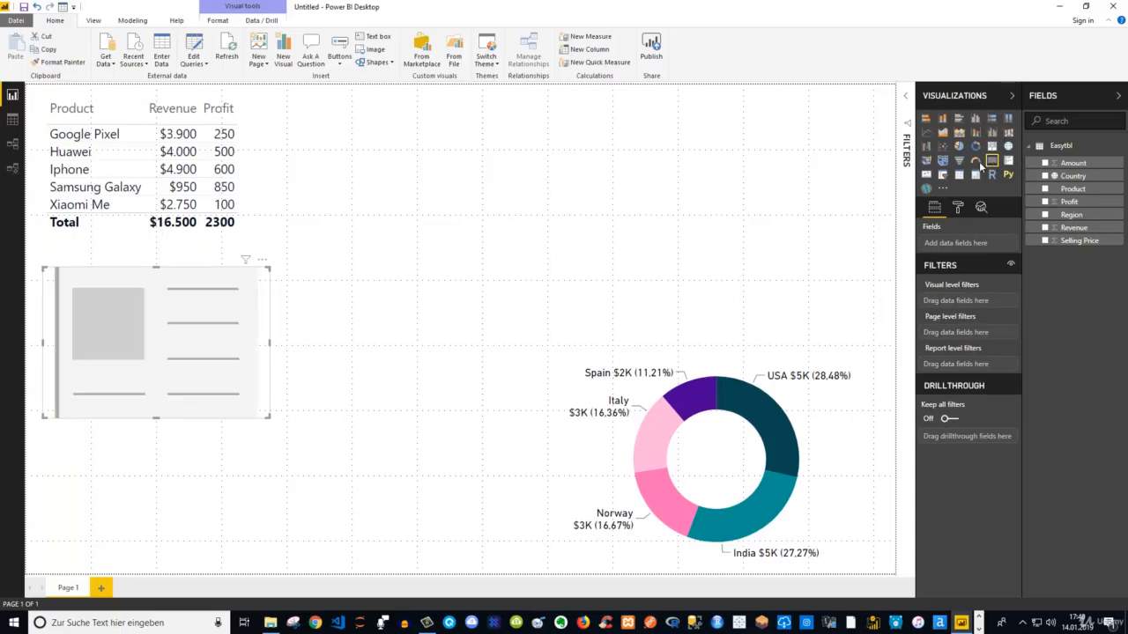
pyautogui.click(1045, 229)
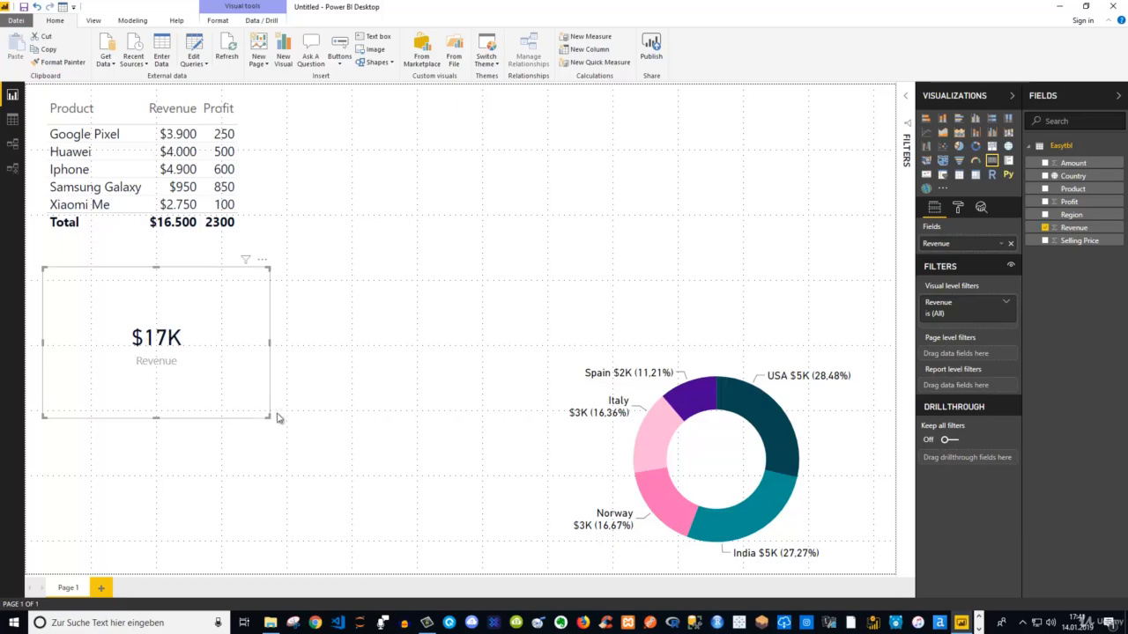
pyautogui.moveTo(267, 412); pyautogui.dragTo(133, 322)
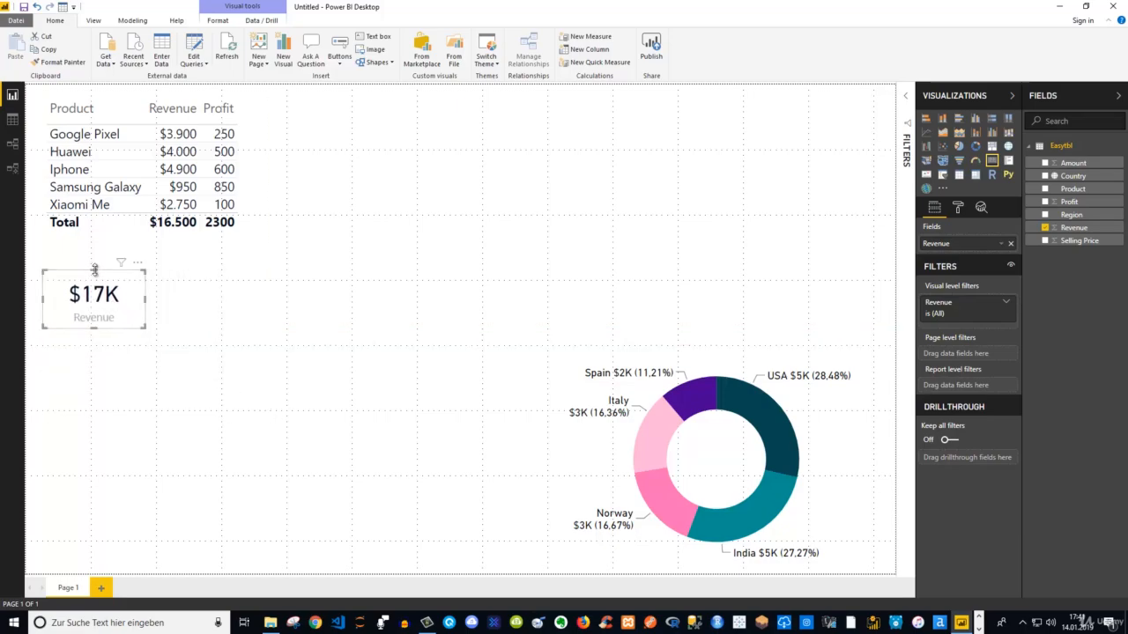
pyautogui.moveTo(135, 272); pyautogui.dragTo(755, 431)
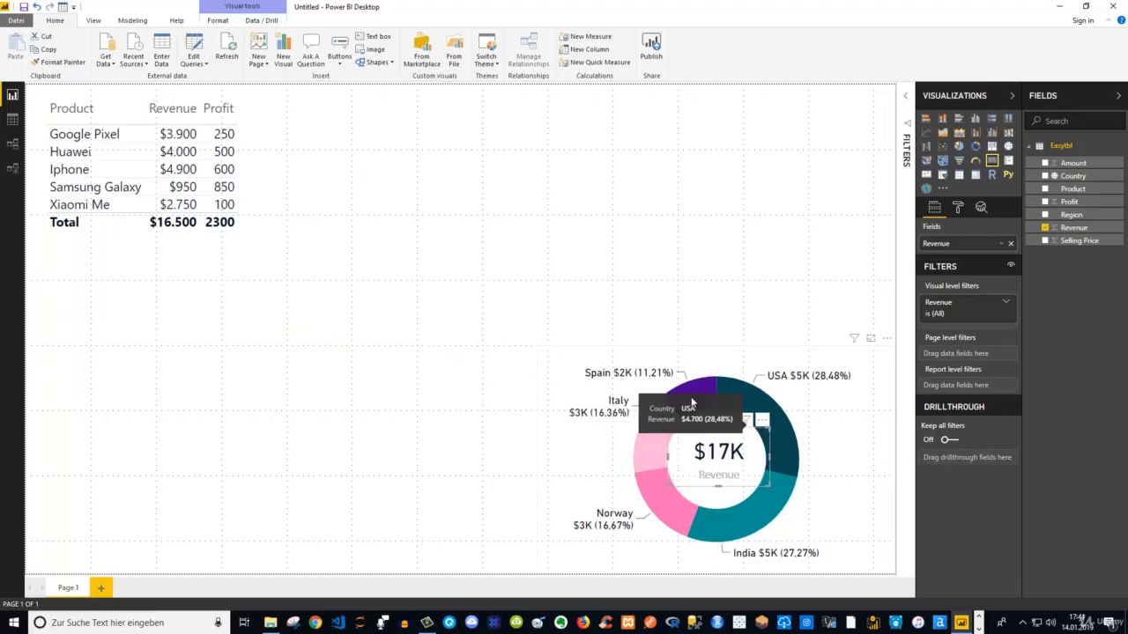
pyautogui.click(652, 288)
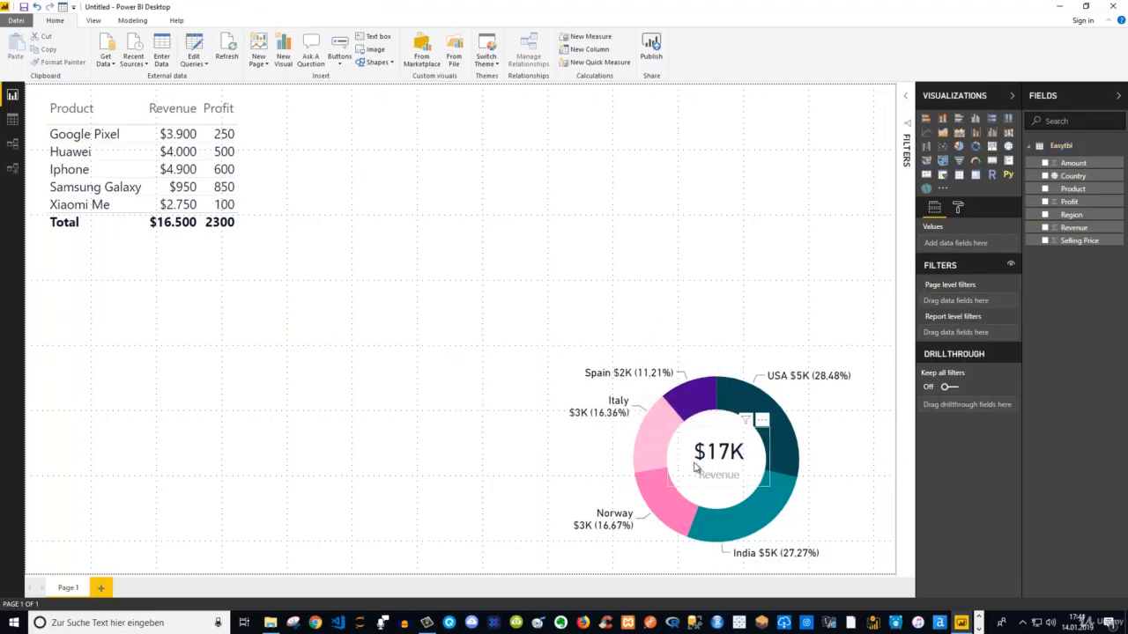
# Narrow the Revenue card slightly to fit the donut hole, and check its position and size settings
pyautogui.click(761, 429)
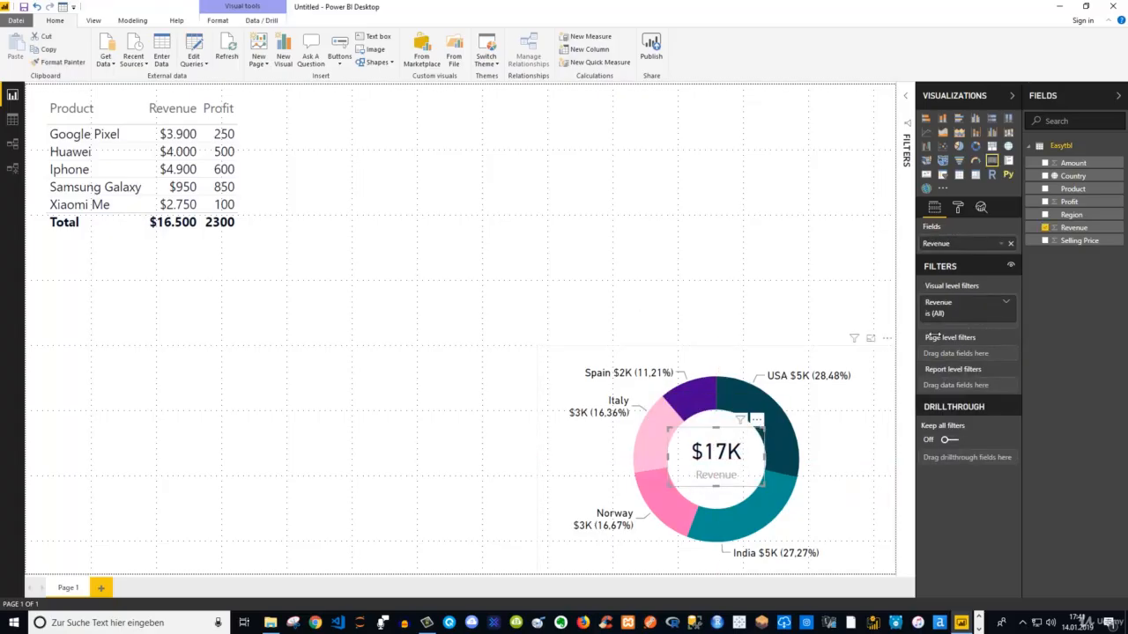
pyautogui.click(959, 207)
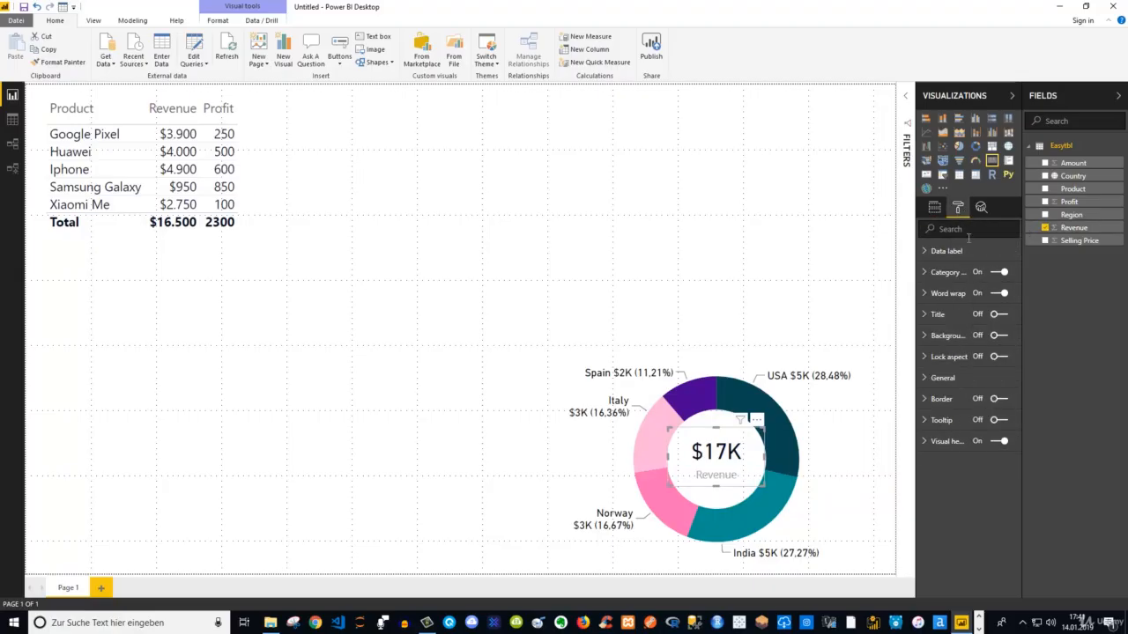
pyautogui.click(943, 377)
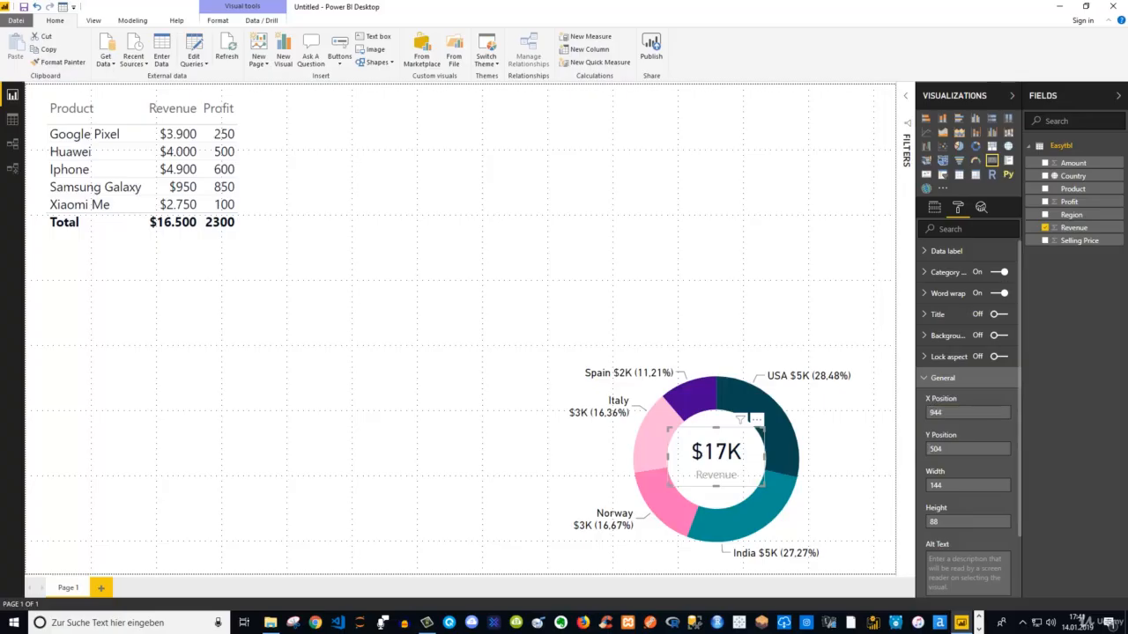
pyautogui.click(737, 231)
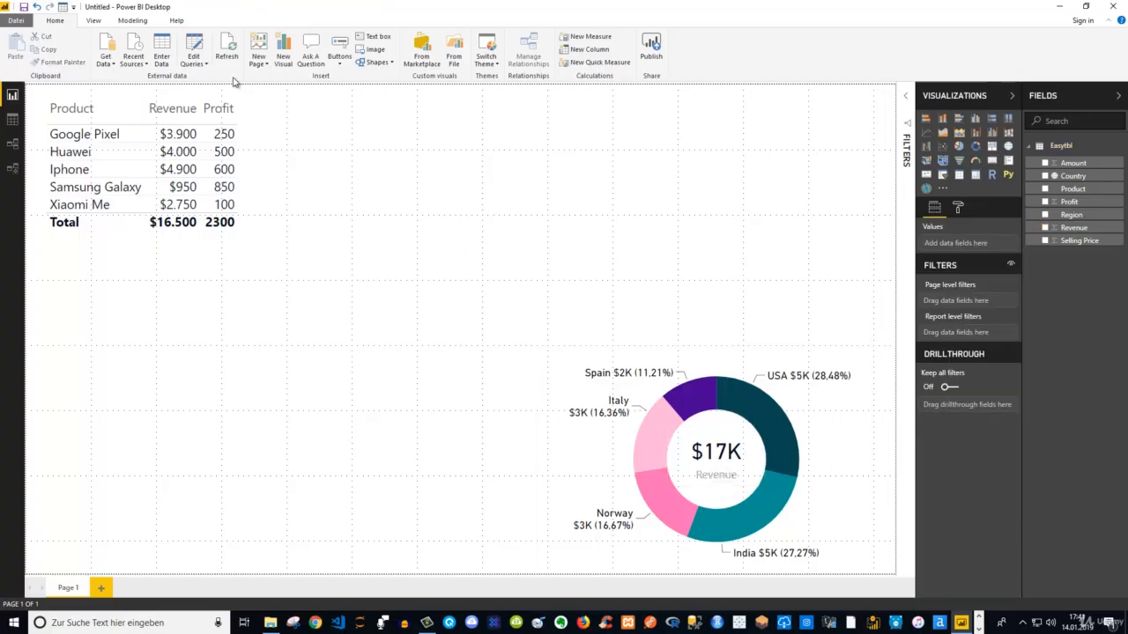
# Send the Revenue card to the back, behind the donut chart, and test selecting the overlapping visuals
pyautogui.click(730, 428)
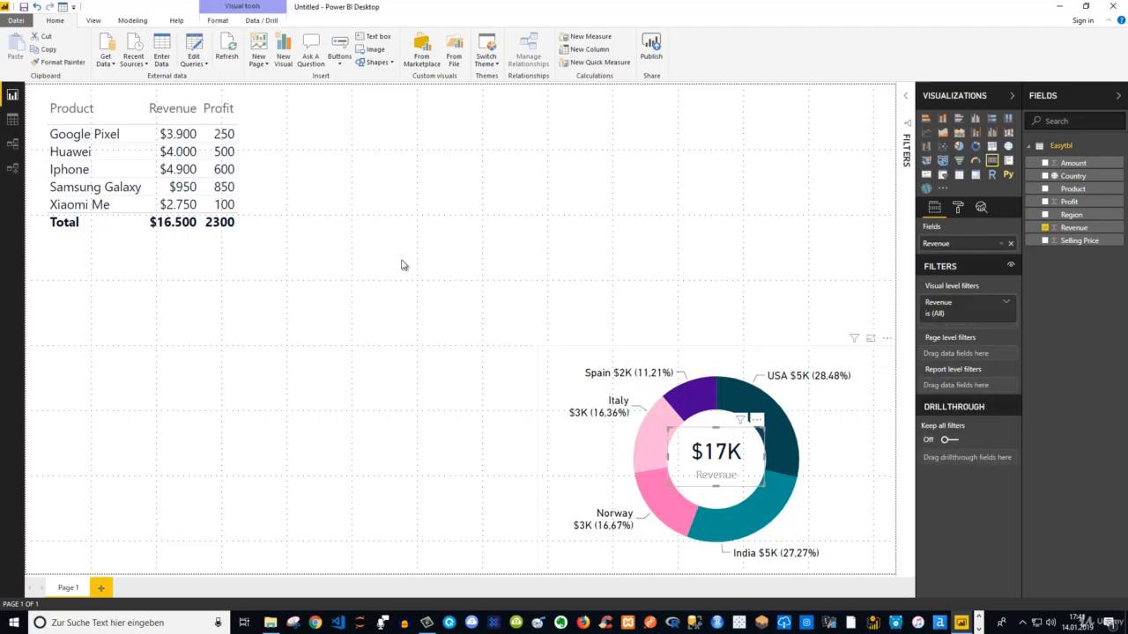
pyautogui.click(218, 22)
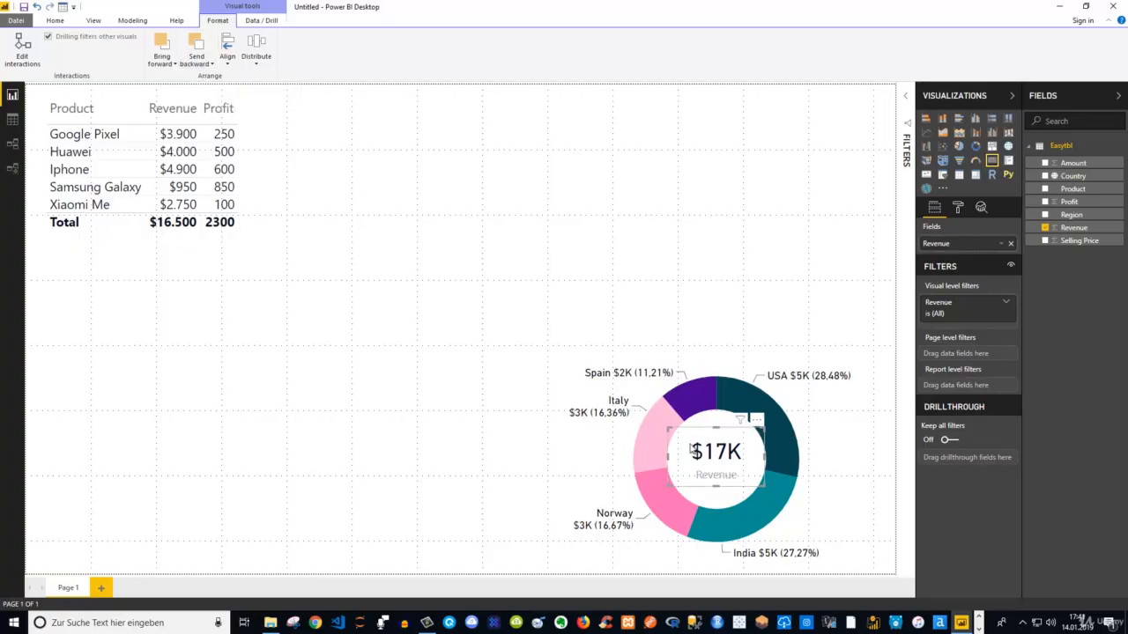
pyautogui.click(210, 67)
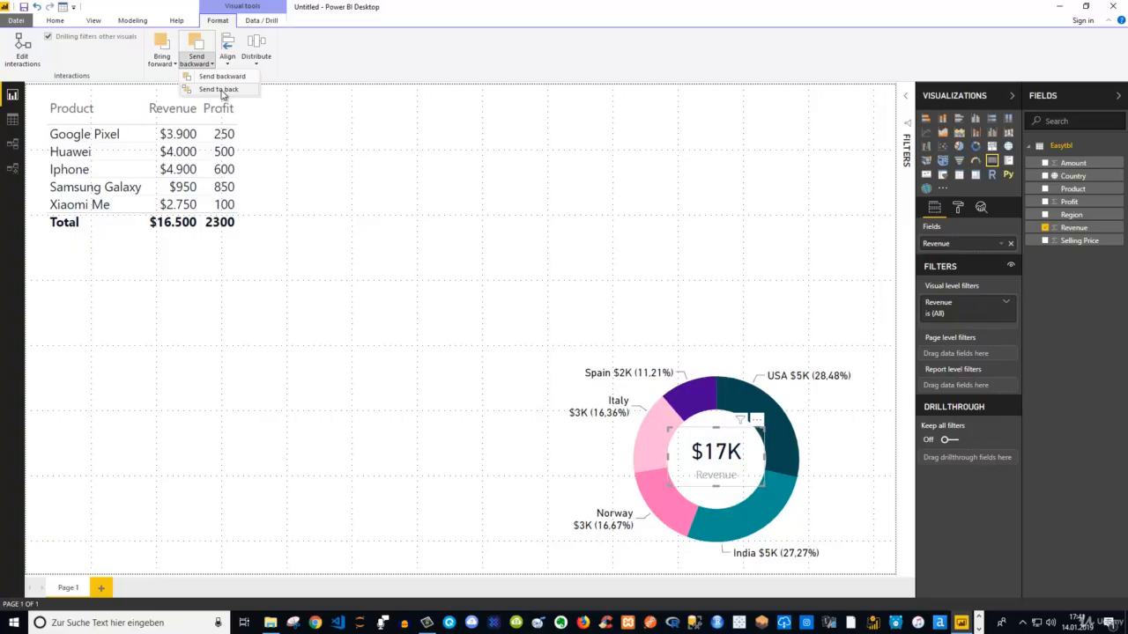
pyautogui.click(222, 90)
pyautogui.click(745, 356)
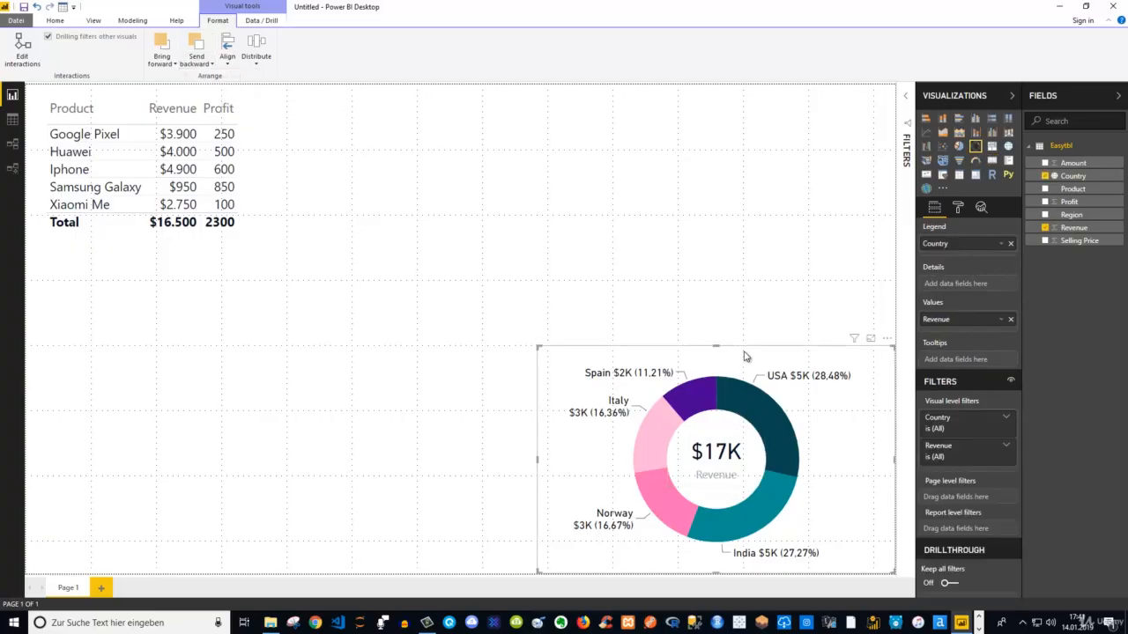
pyautogui.click(660, 273)
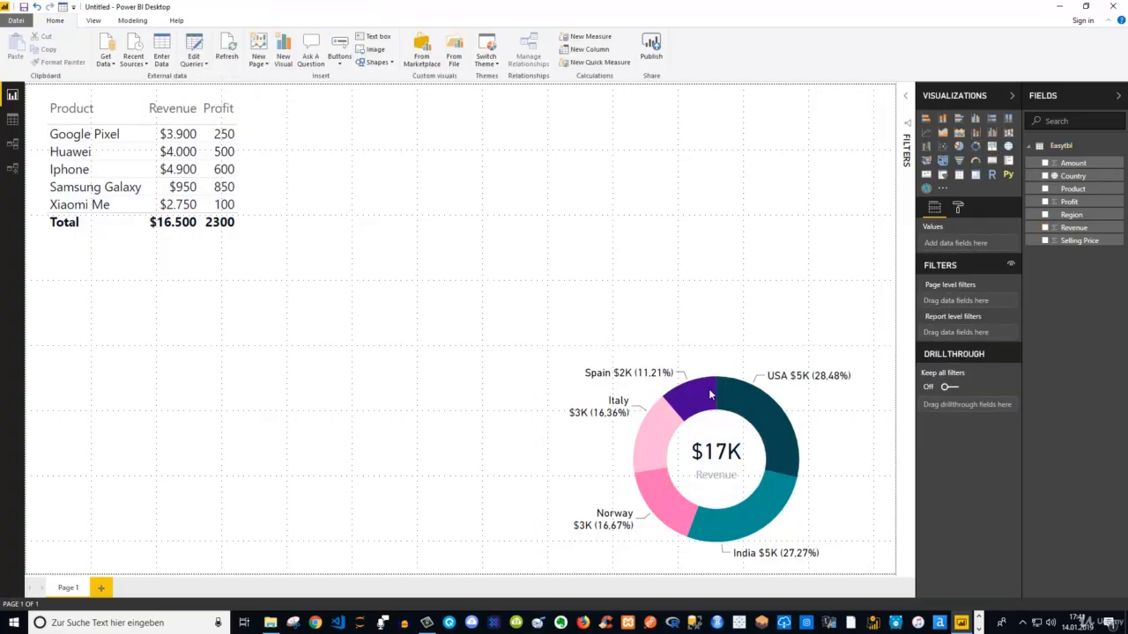
pyautogui.click(702, 452)
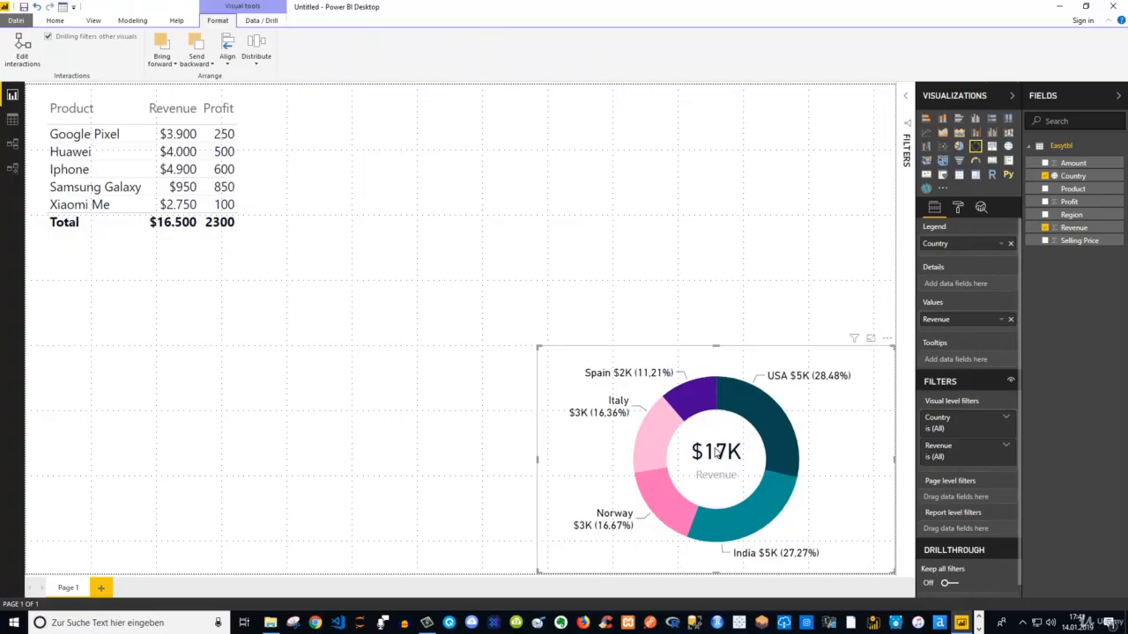
pyautogui.click(686, 300)
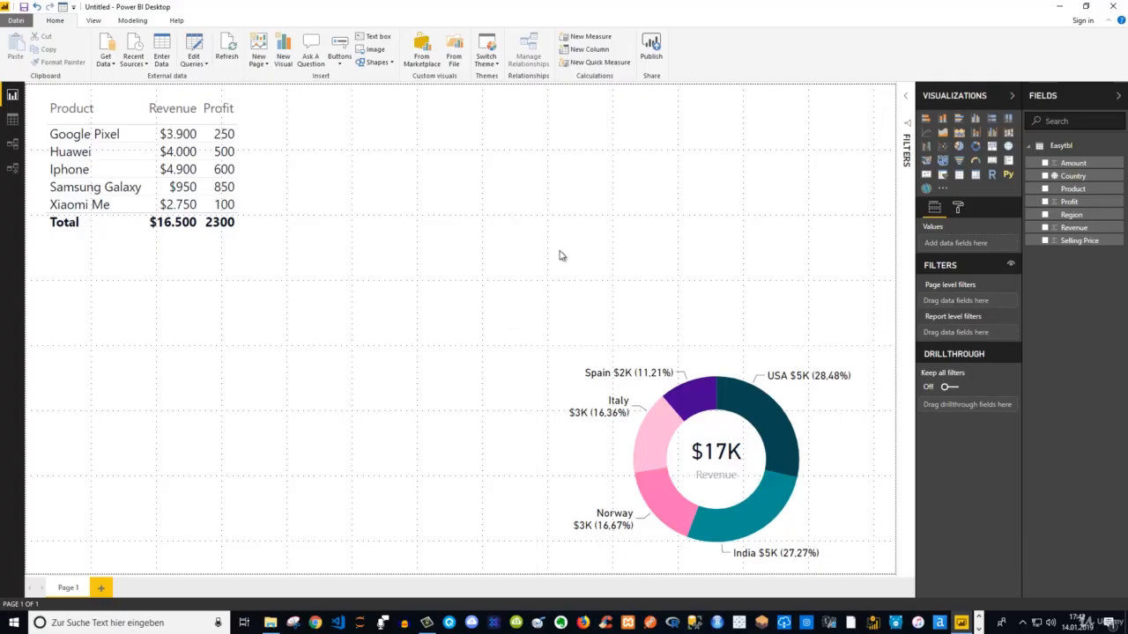
# Add a clustered column chart of Profit by Country, widen it, and place it in the lower-left area of the report page
pyautogui.click(975, 118)
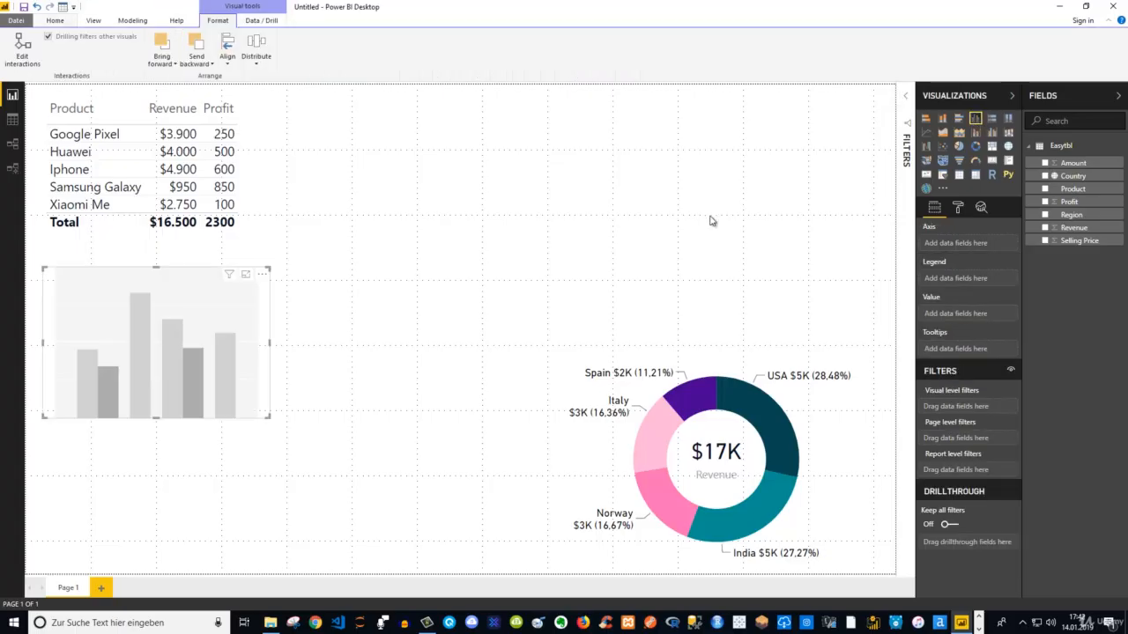
pyautogui.click(1045, 202)
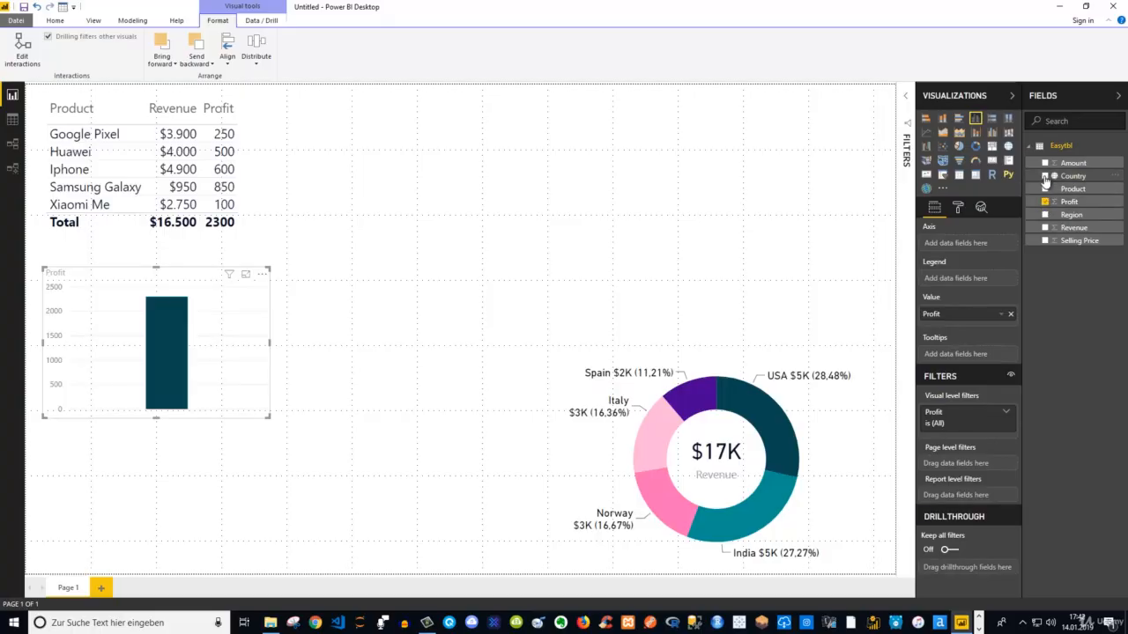
pyautogui.click(1045, 176)
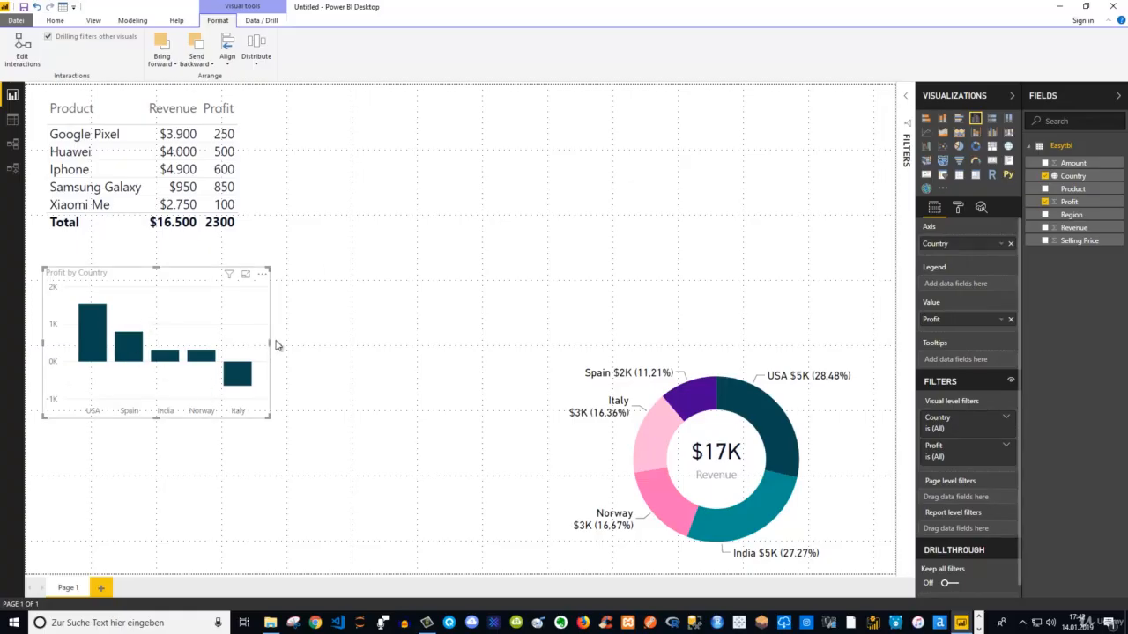
pyautogui.moveTo(271, 344); pyautogui.dragTo(319, 342)
pyautogui.moveTo(202, 279)
pyautogui.mouseDown()
pyautogui.moveTo(213, 307)
pyautogui.moveTo(185, 399)
pyautogui.moveTo(209, 410)
pyautogui.mouseUp()
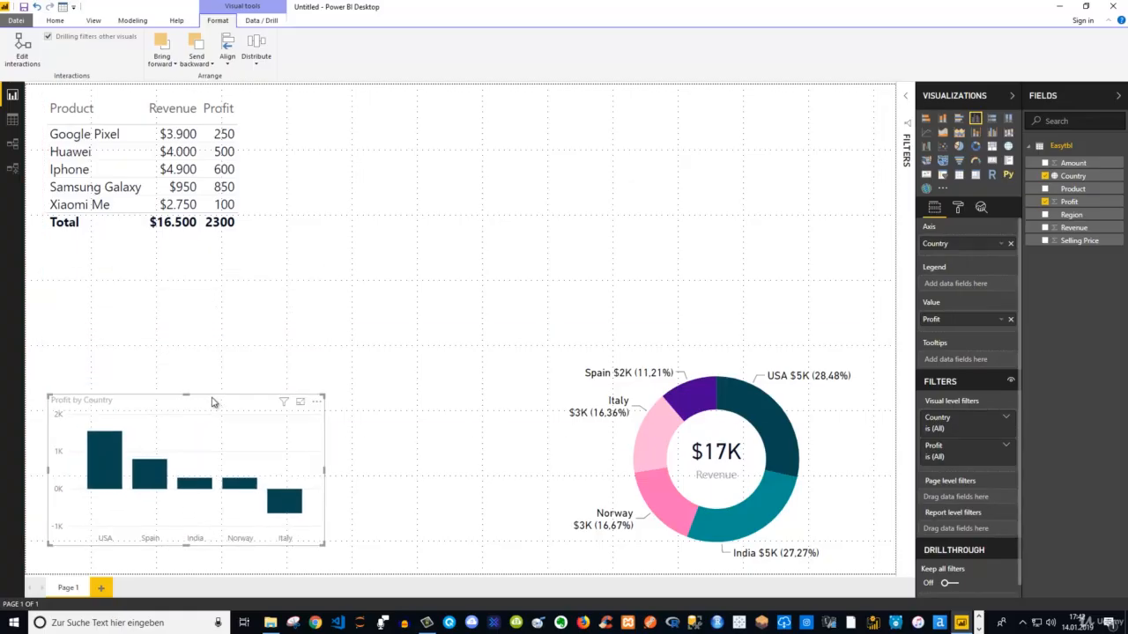
# Turn on data labels for the Profit by Country column chart, and open the label formatting options
pyautogui.click(958, 208)
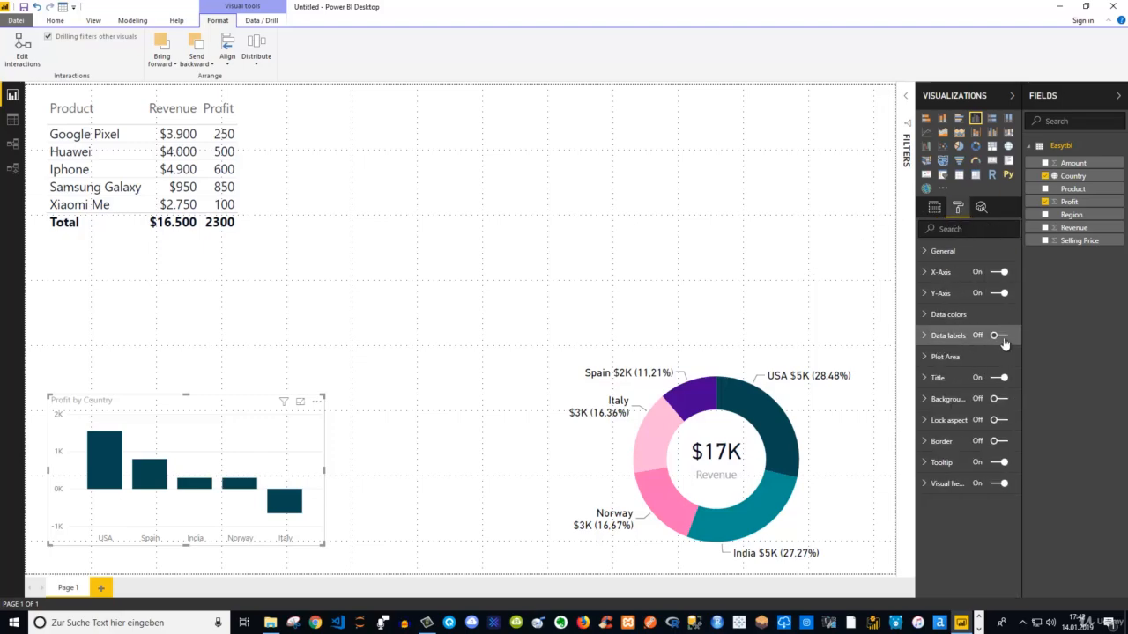
pyautogui.click(1001, 336)
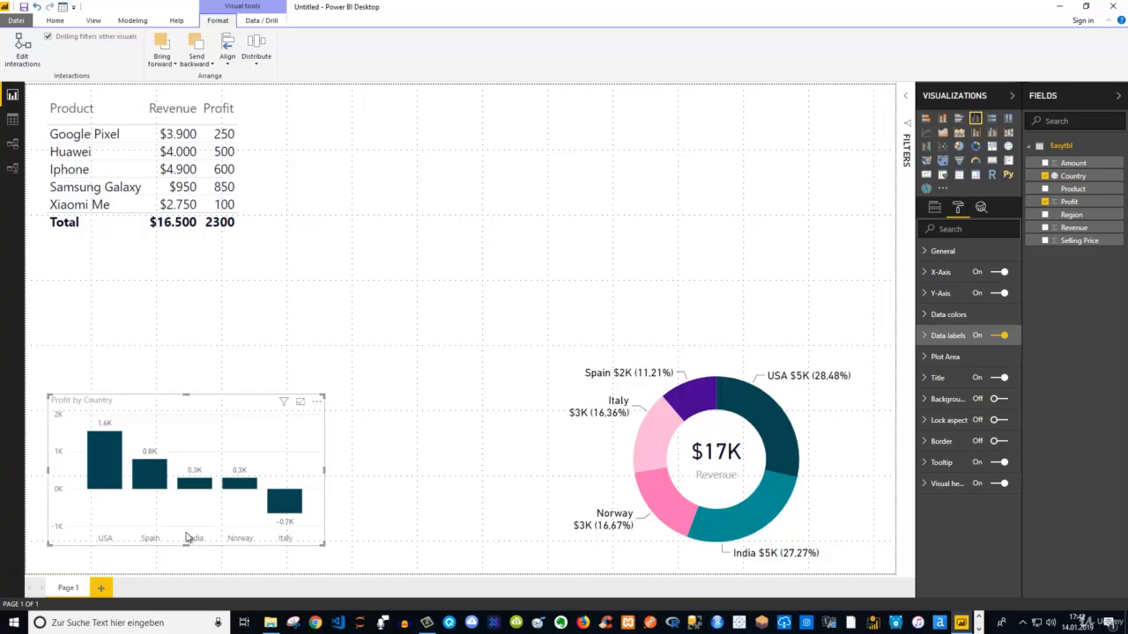
pyautogui.click(925, 341)
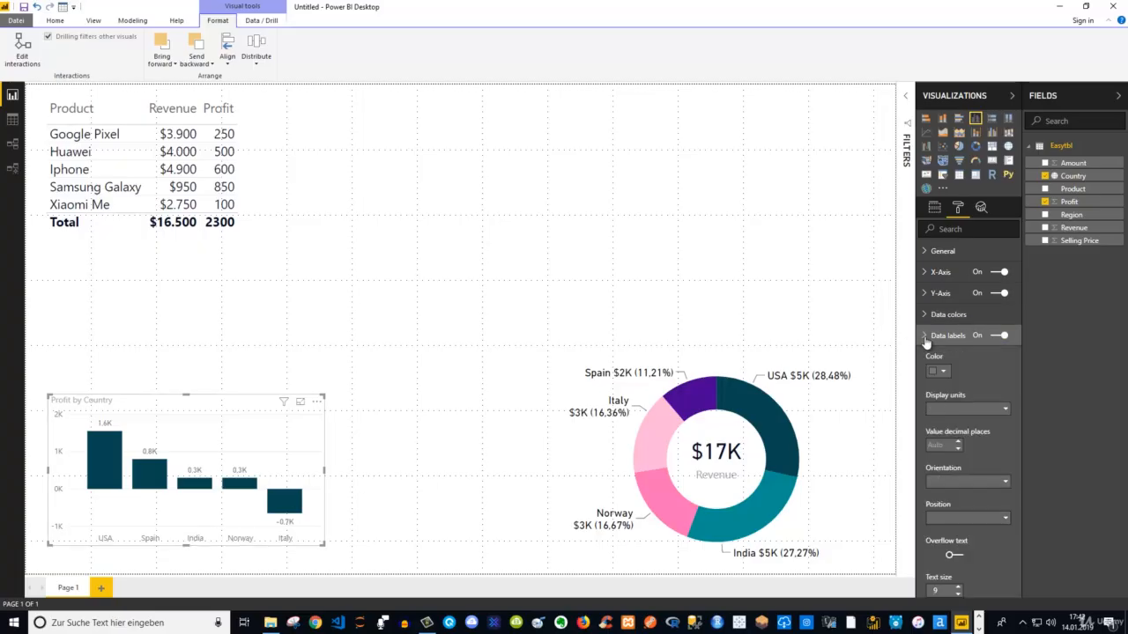
pyautogui.click(944, 372)
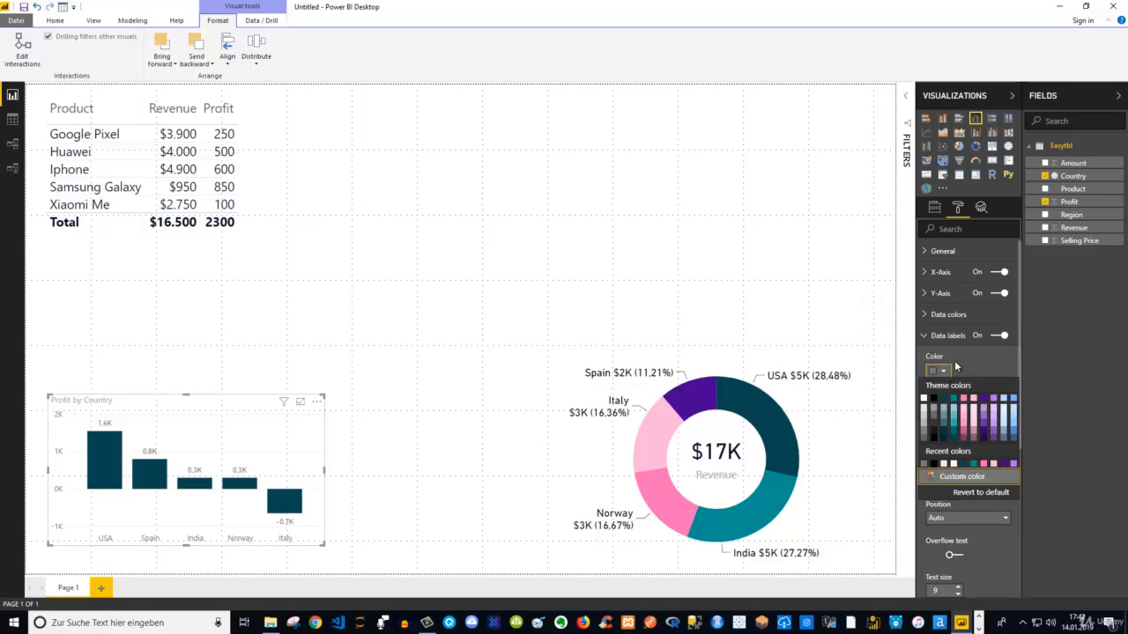
pyautogui.click(957, 362)
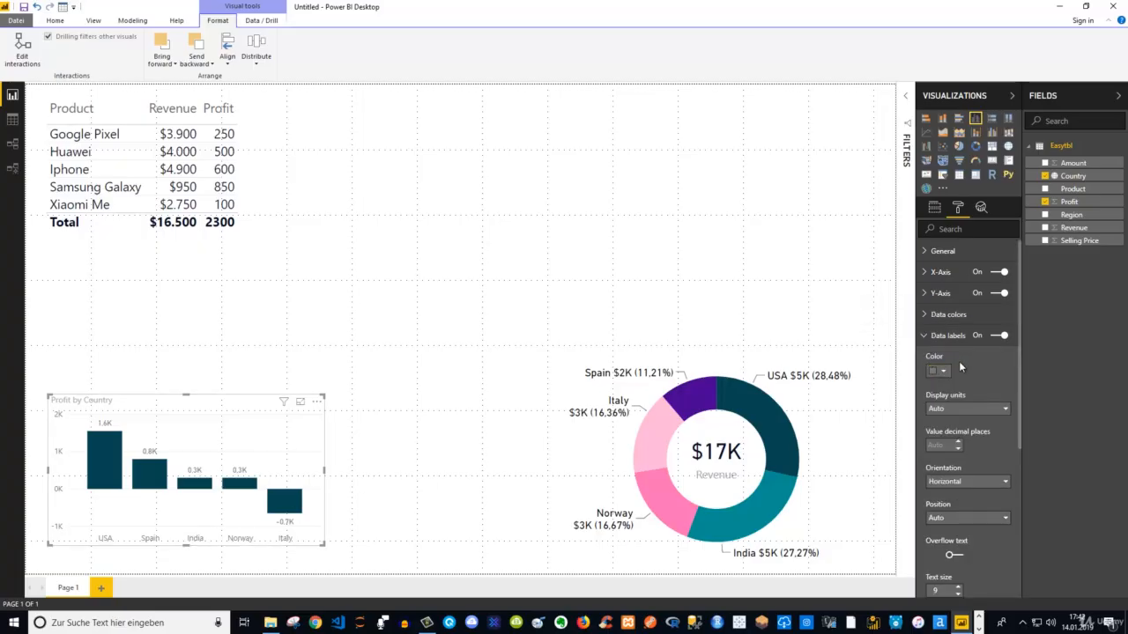
# Set the column chart's data label display units to None and the label text size to 15
pyautogui.click(980, 412)
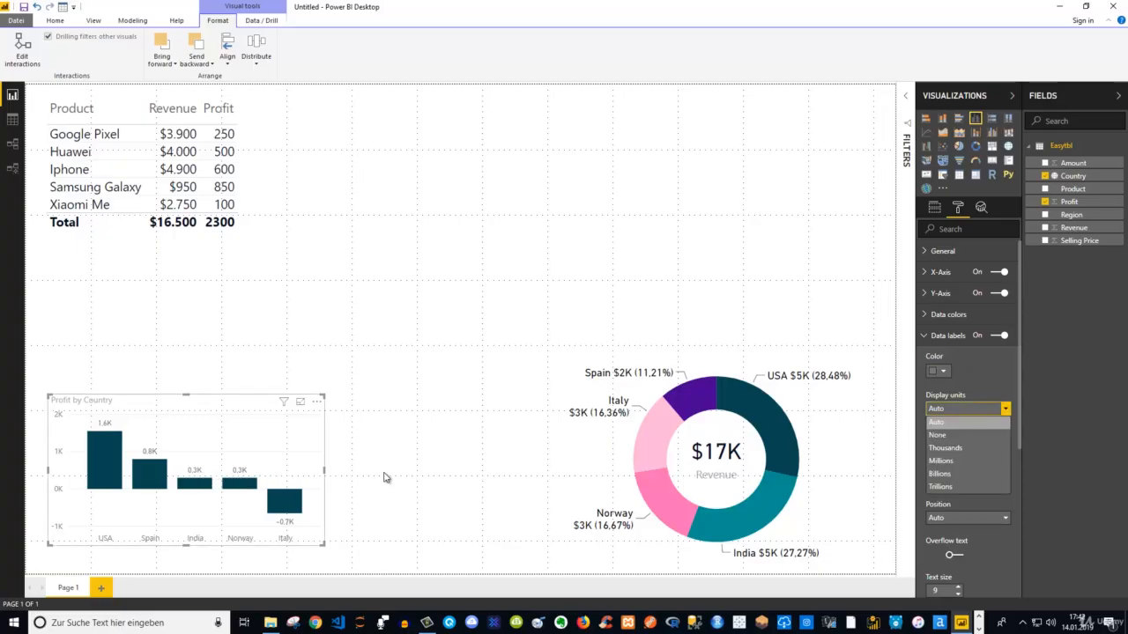
pyautogui.click(957, 436)
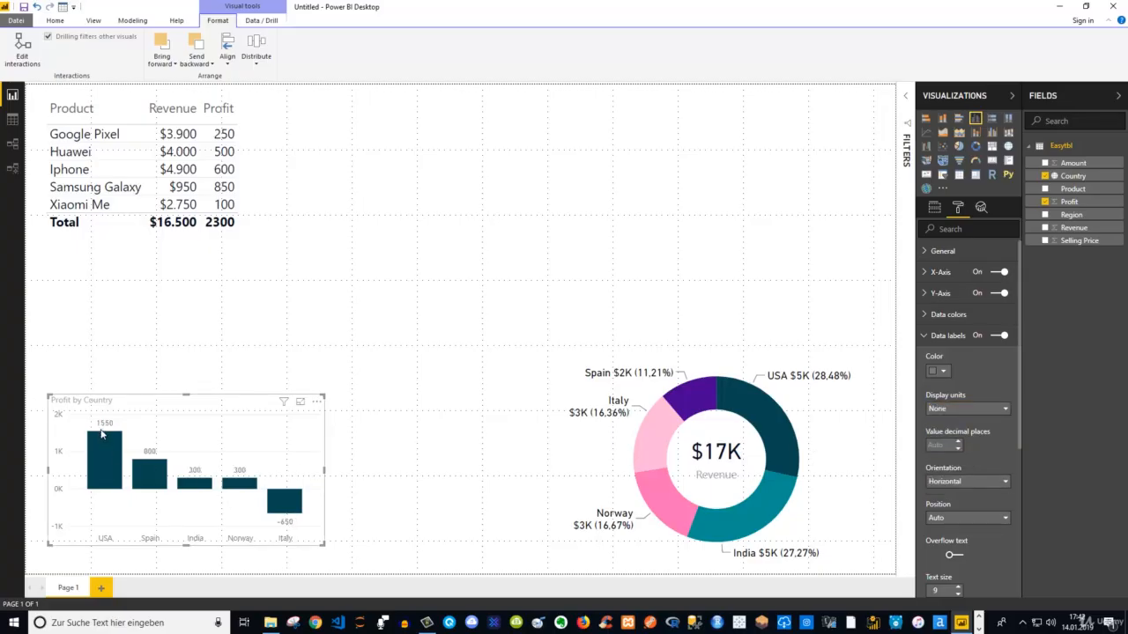
pyautogui.scroll(-3, 980, 468)
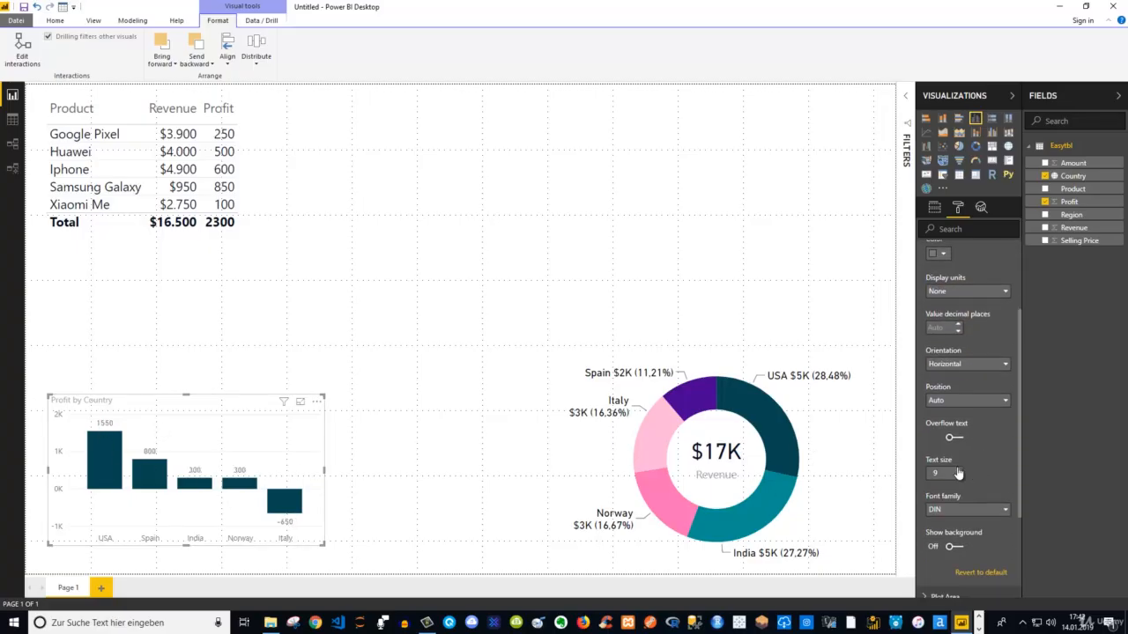
pyautogui.click(958, 470)
pyautogui.click(957, 472)
pyautogui.click(957, 472)
pyautogui.scroll(-2, 967, 435)
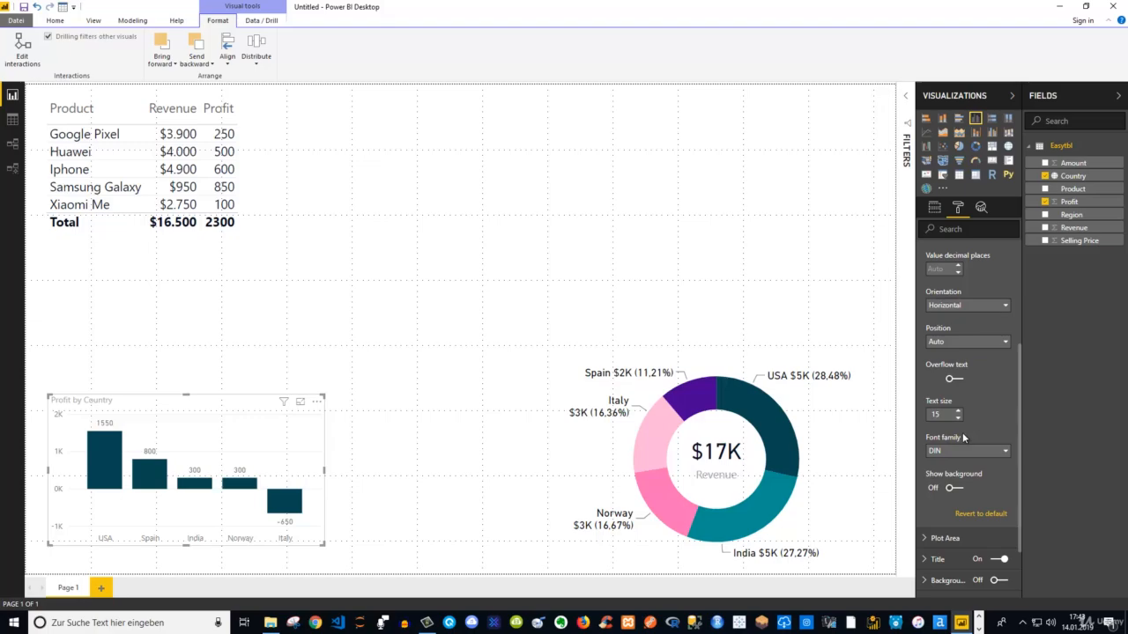
# Position the column chart's data labels at Inside Center and make the chart slightly taller by extending its upper edge
pyautogui.scroll(2, 967, 399)
pyautogui.click(965, 402)
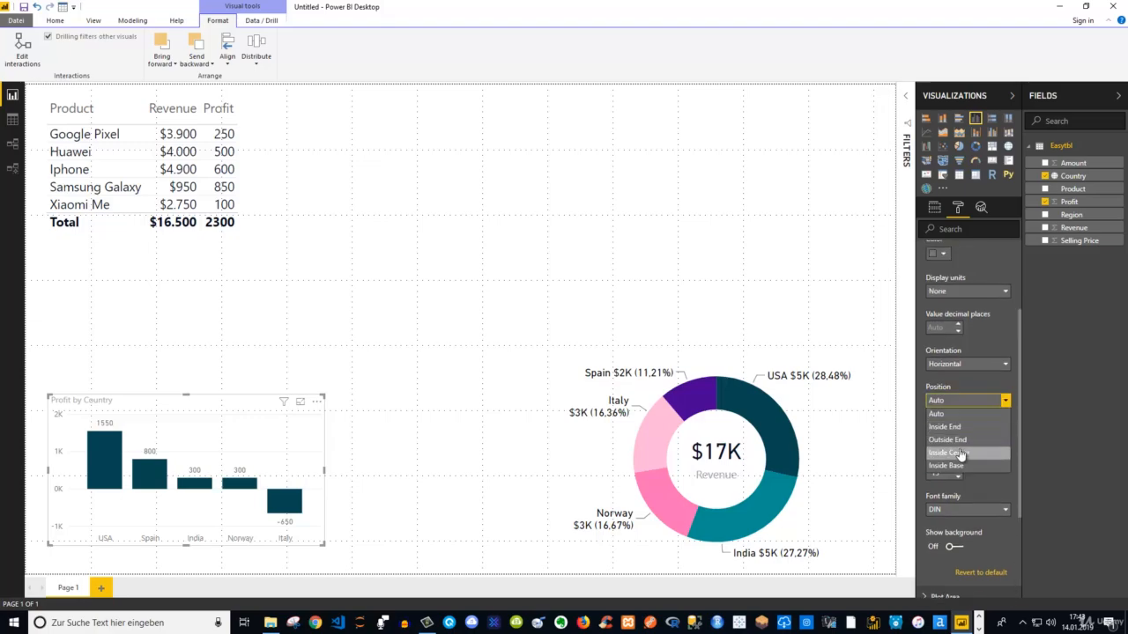
pyautogui.click(961, 452)
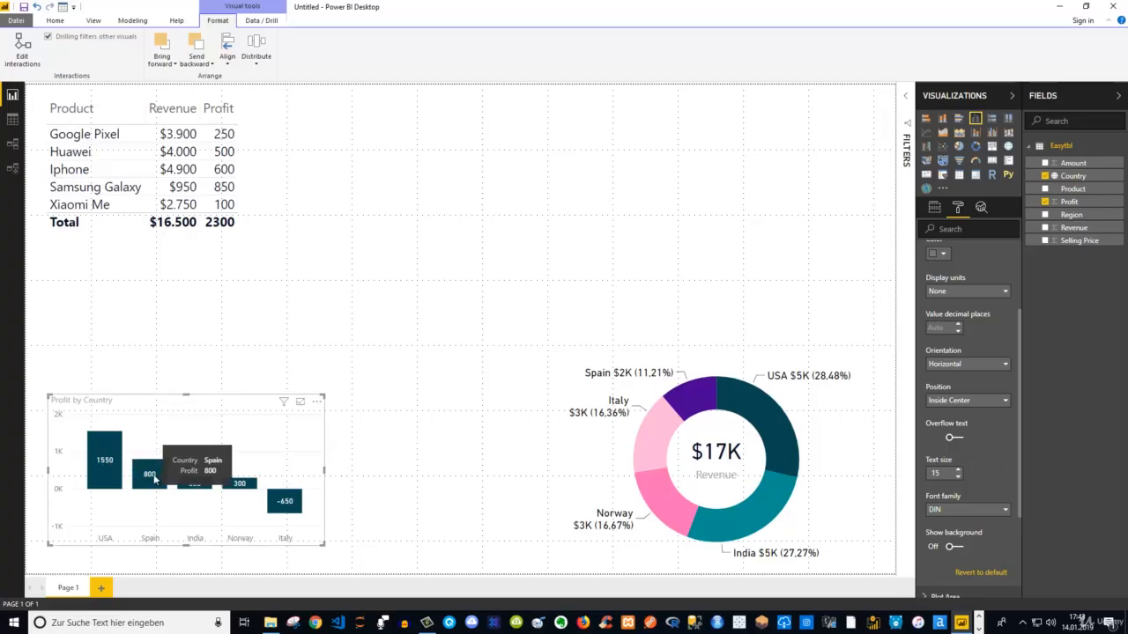
pyautogui.moveTo(188, 393); pyautogui.dragTo(186, 376)
pyautogui.click(187, 371)
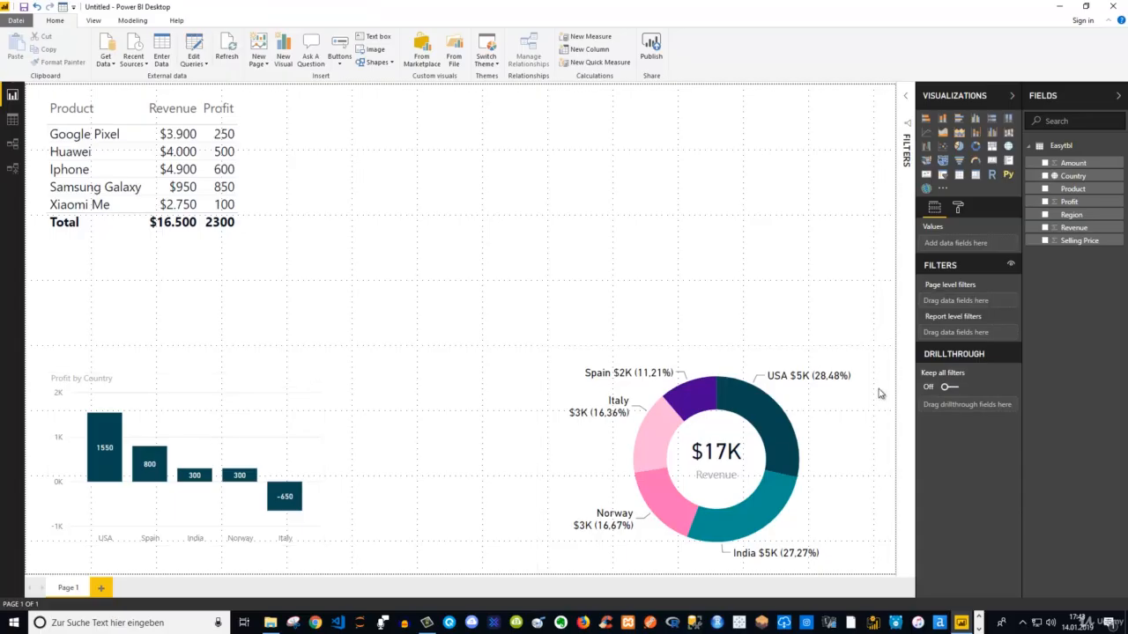
# Reduce the column chart's data label text size to 8 and enlarge the chart slightly in width and height
pyautogui.click(319, 380)
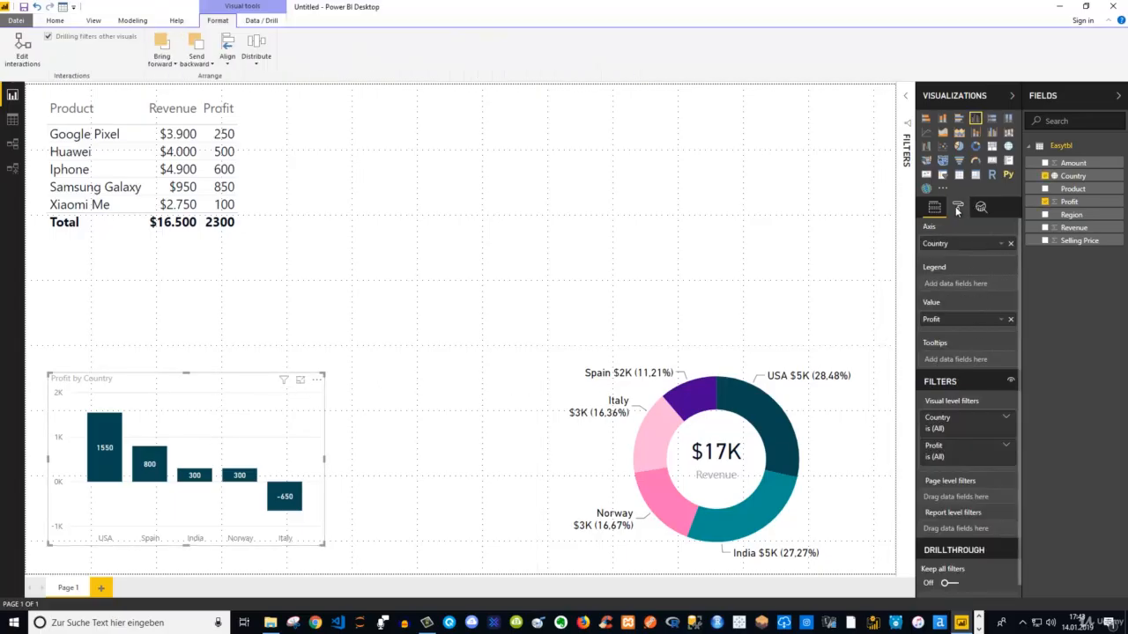
pyautogui.click(957, 207)
pyautogui.click(980, 340)
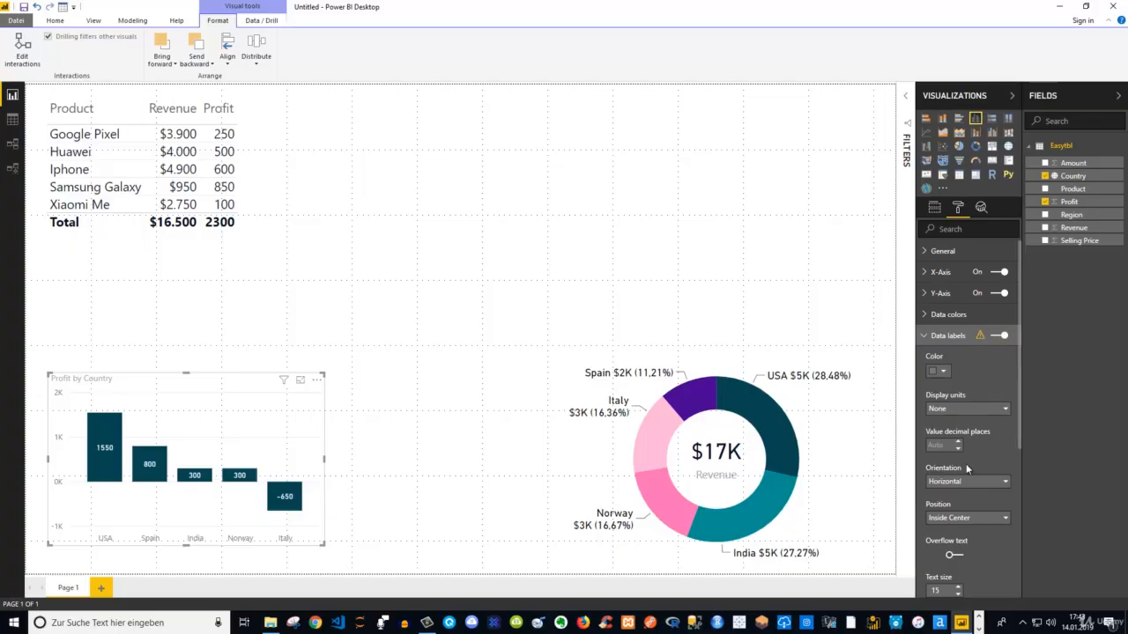
pyautogui.scroll(-2, 966, 464)
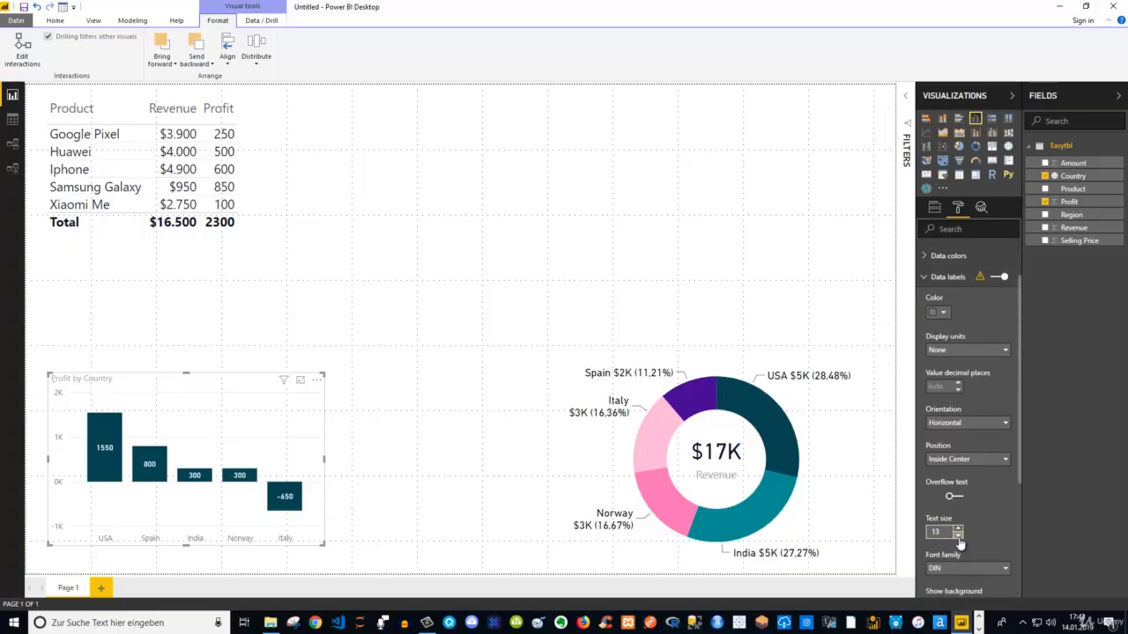
pyautogui.click(959, 537)
pyautogui.click(958, 536)
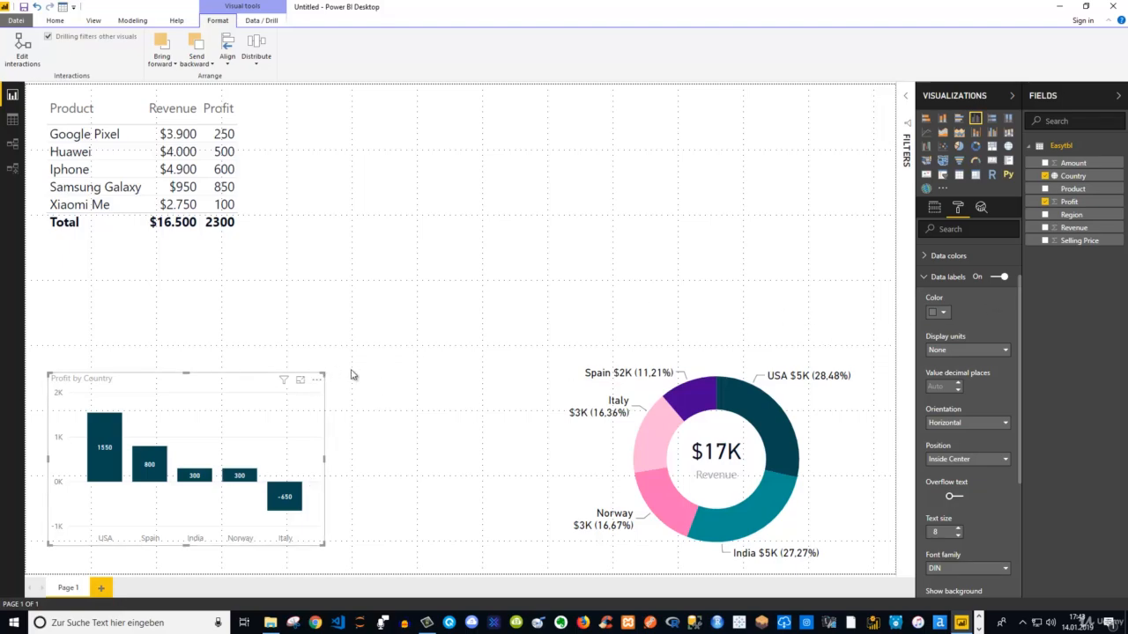
pyautogui.moveTo(324, 374); pyautogui.dragTo(356, 369)
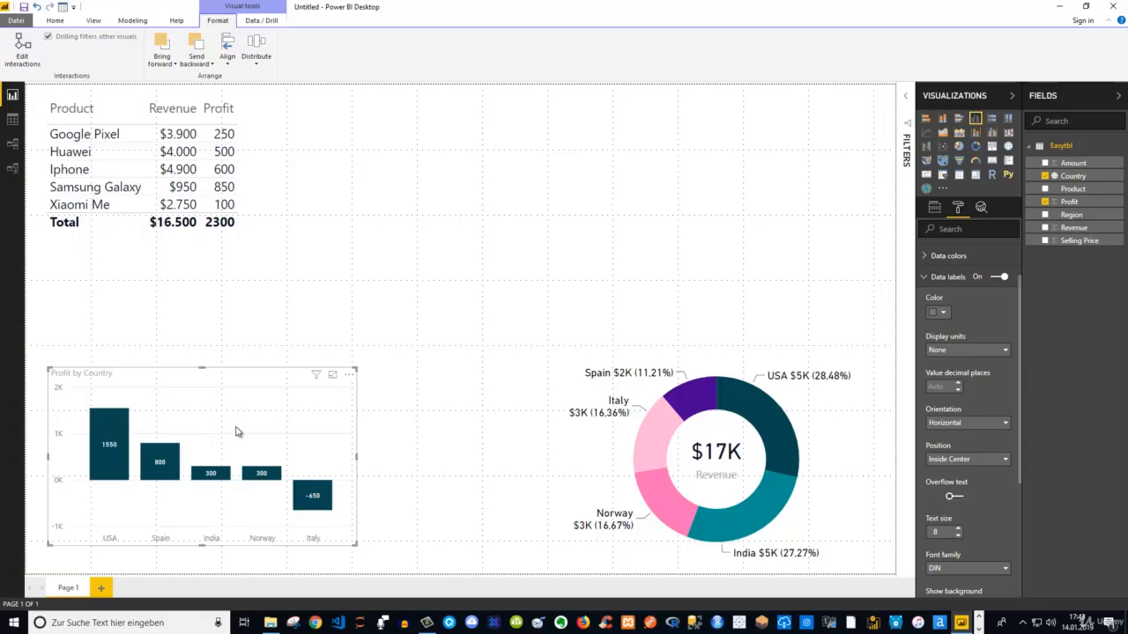
# Add an average line for Profit to the Profit by Country column chart
pyautogui.click(984, 209)
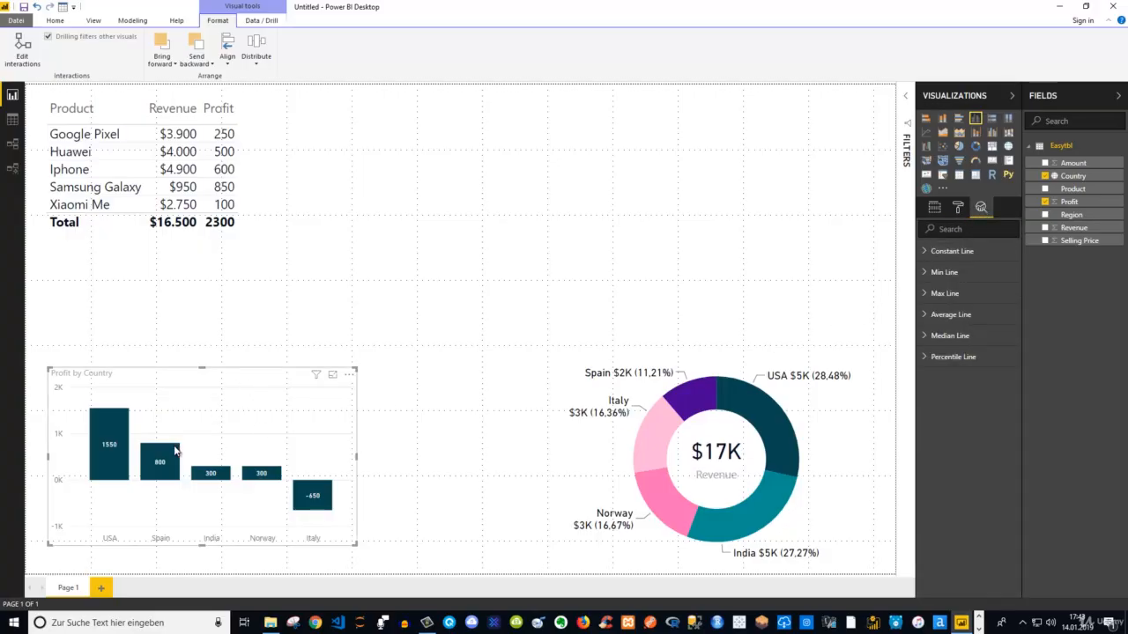
pyautogui.moveTo(178, 457)
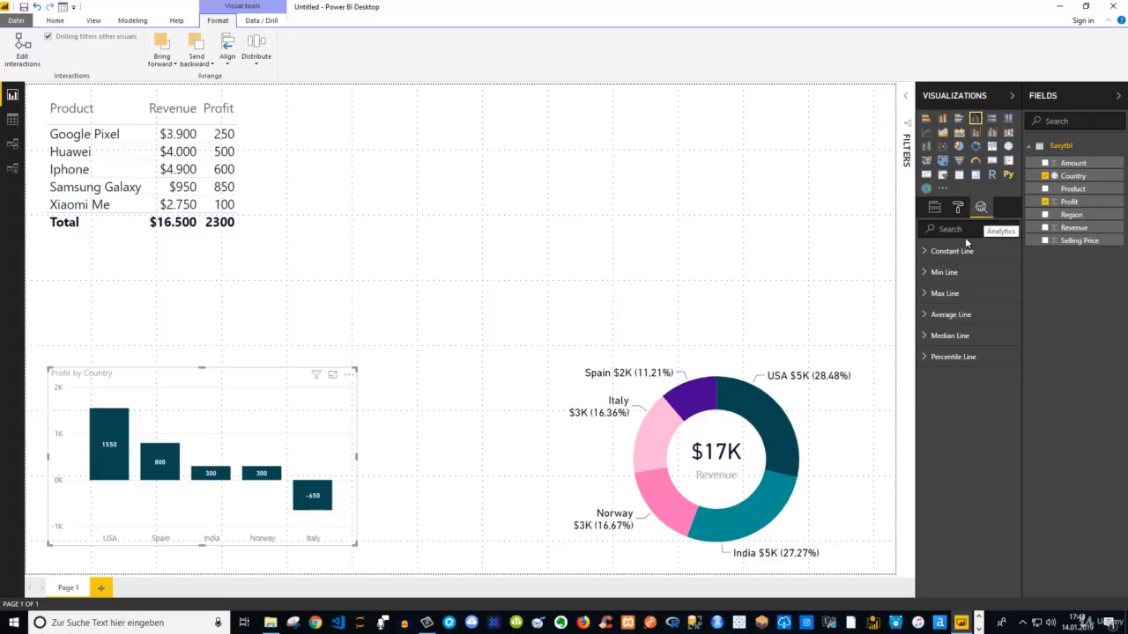
pyautogui.click(925, 317)
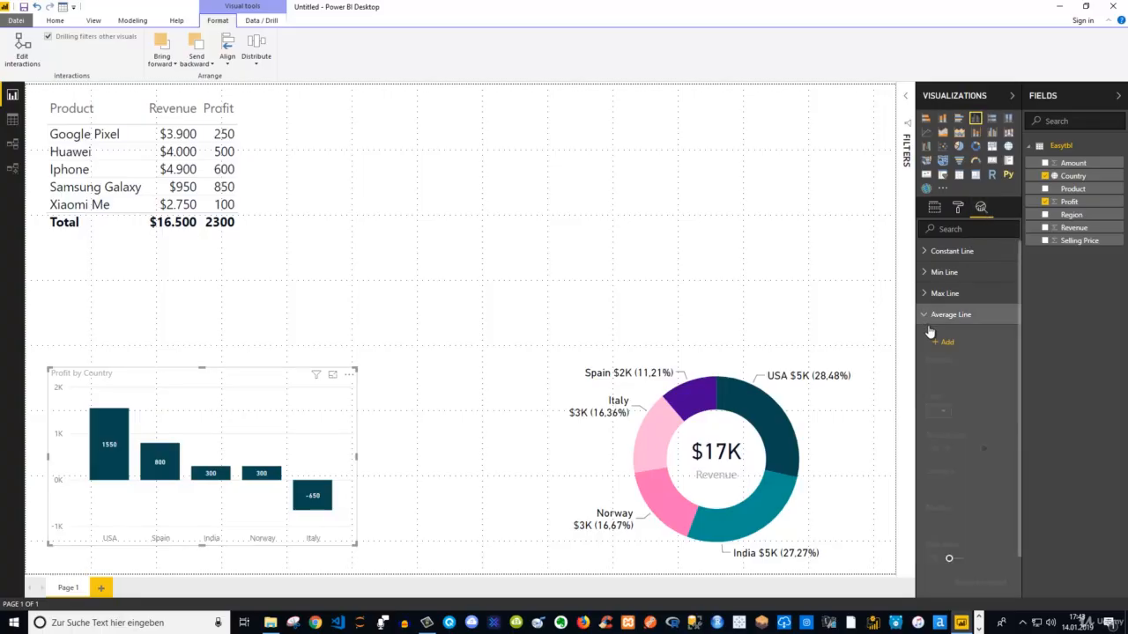
pyautogui.click(938, 342)
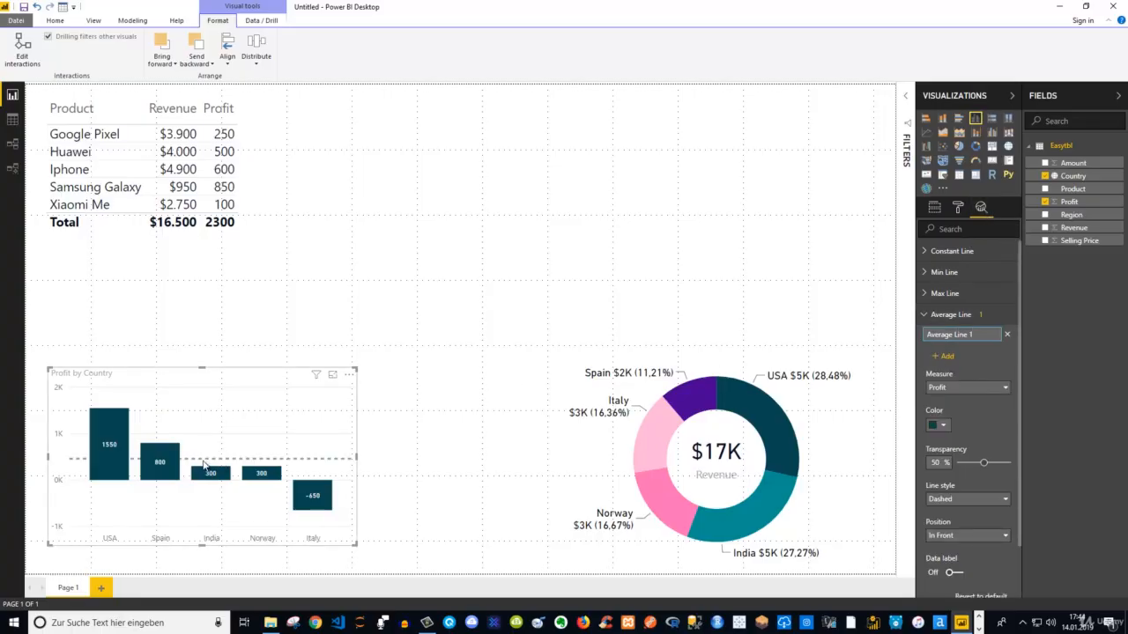
# Set the average line's transparency to 33% and its color to black
pyautogui.moveTo(983, 463); pyautogui.dragTo(966, 469)
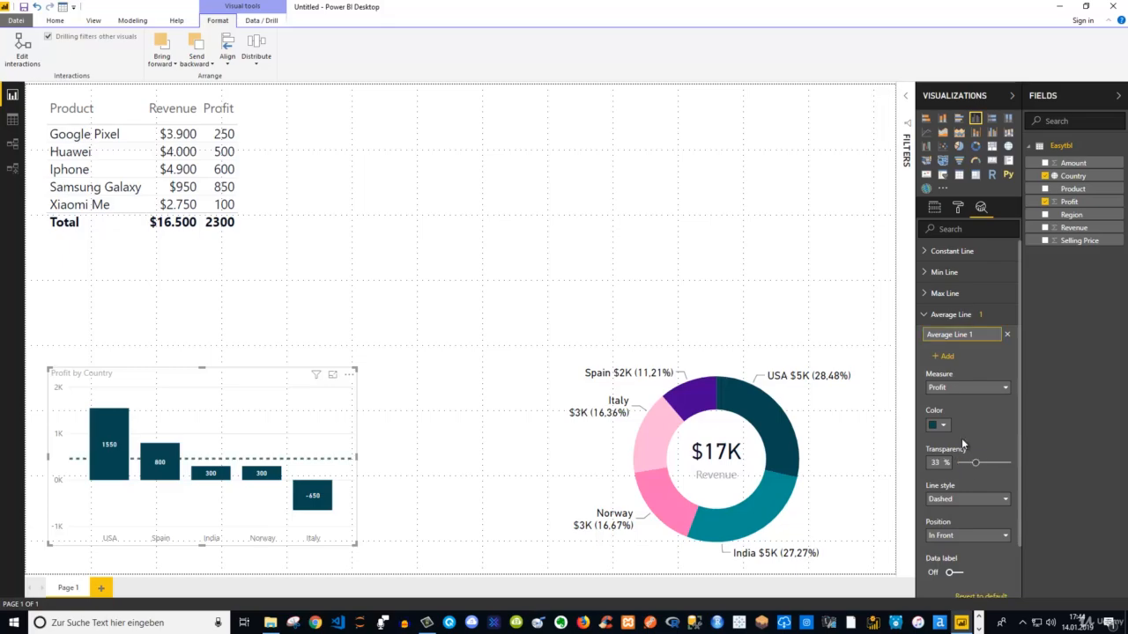
pyautogui.click(943, 425)
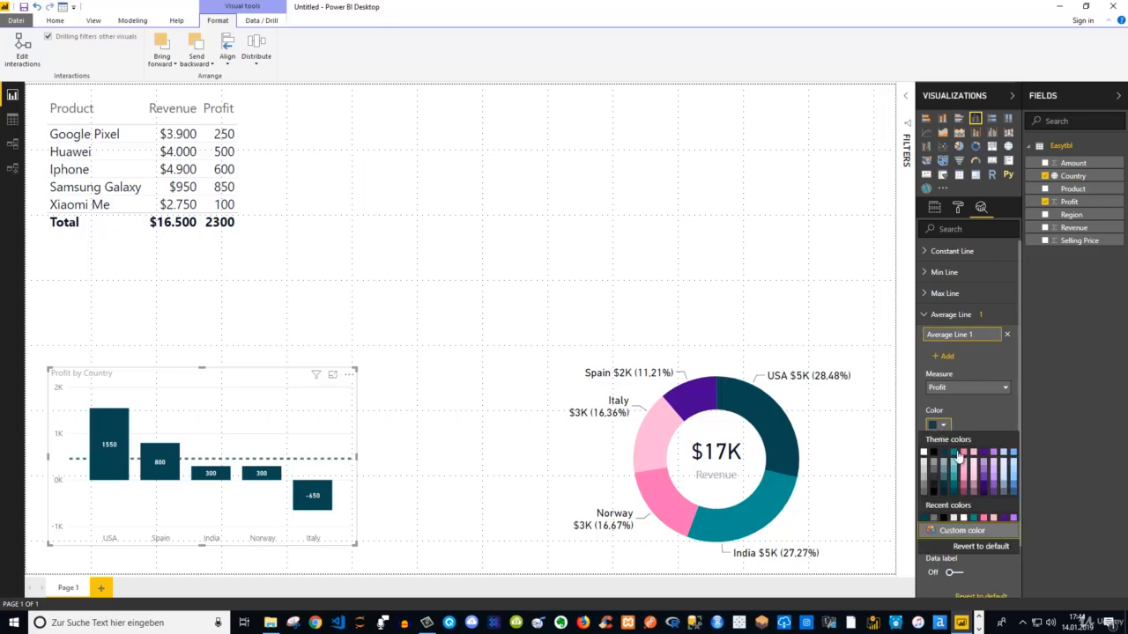
pyautogui.click(943, 518)
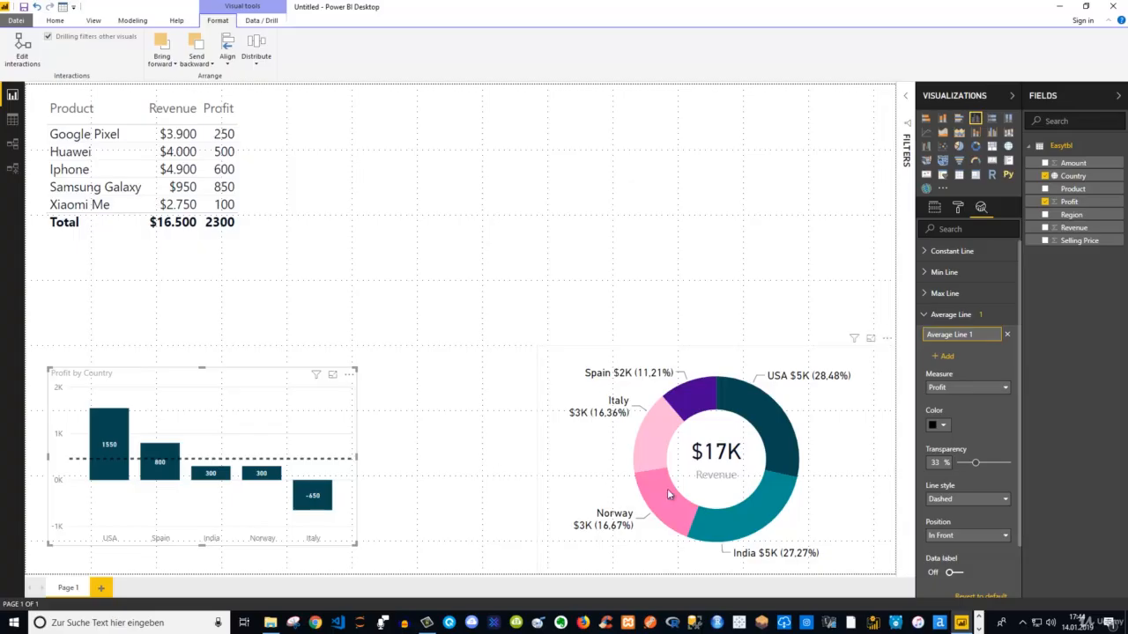
# Review the average line's style options and try showing its data label
pyautogui.scroll(-1, 984, 421)
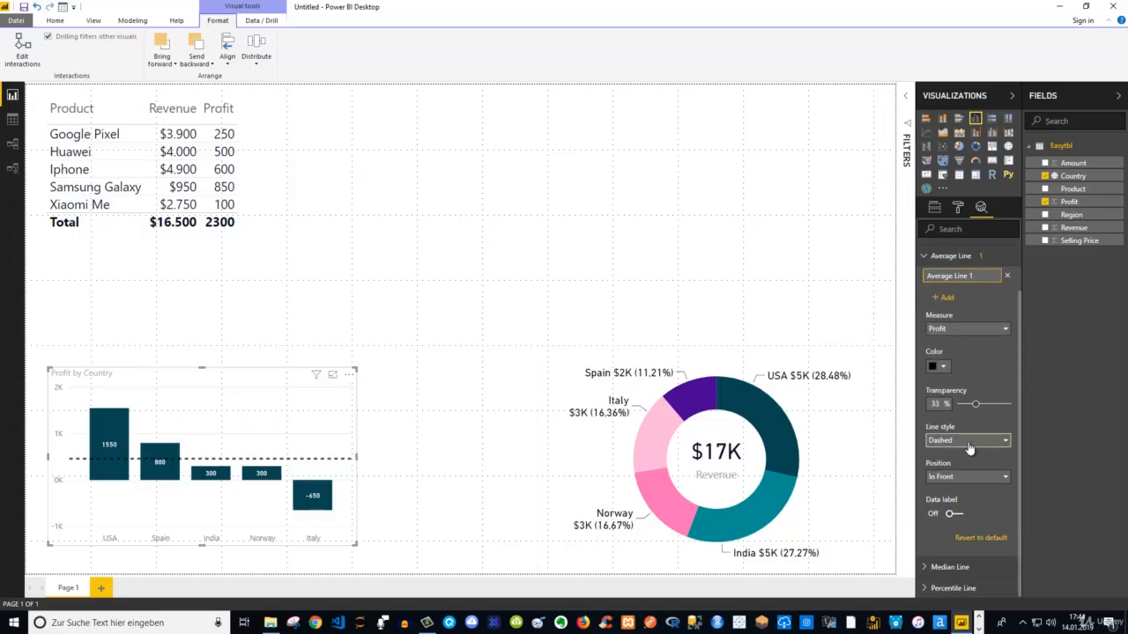
pyautogui.click(967, 441)
pyautogui.click(967, 450)
pyautogui.click(954, 512)
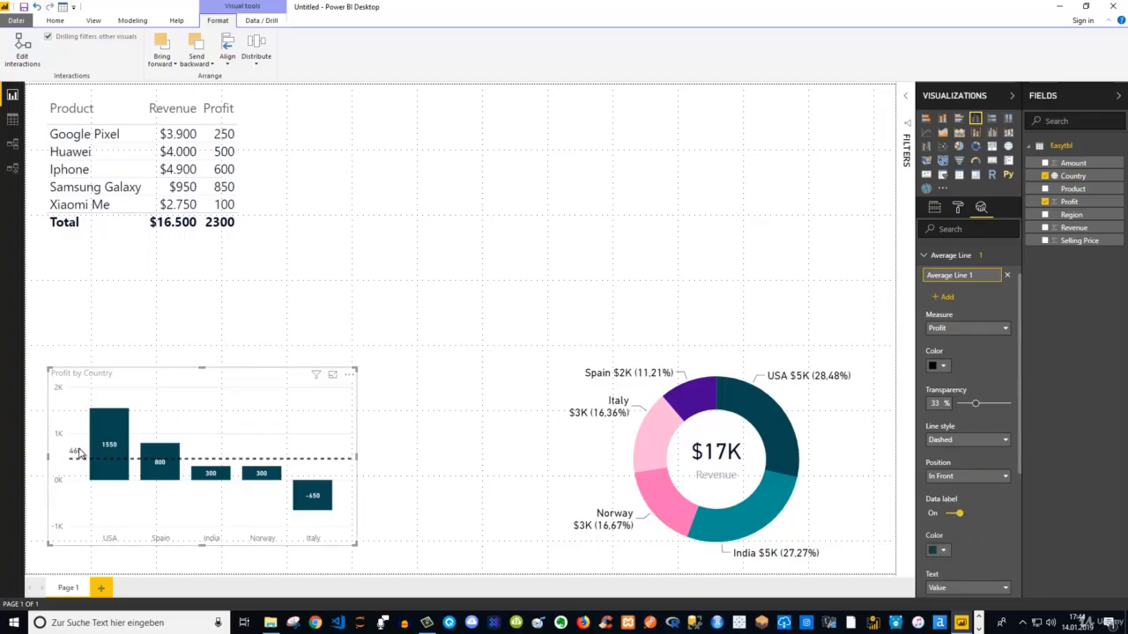
pyautogui.click(945, 513)
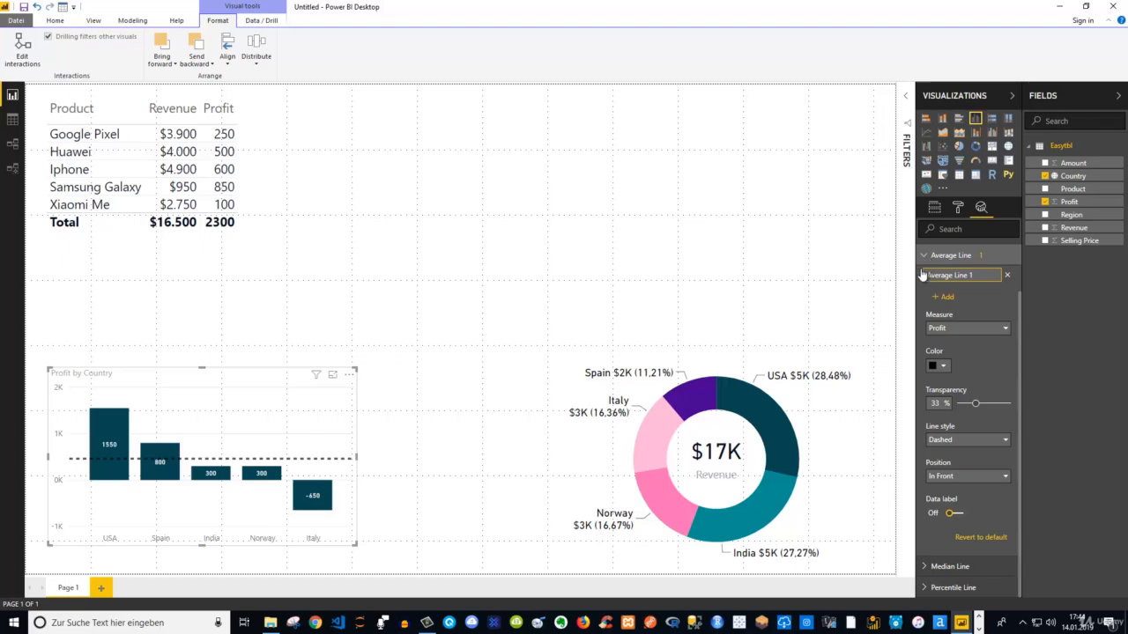
# Show the individual data color settings for all countries in the Profit by Country column chart
pyautogui.scroll(2, 922, 276)
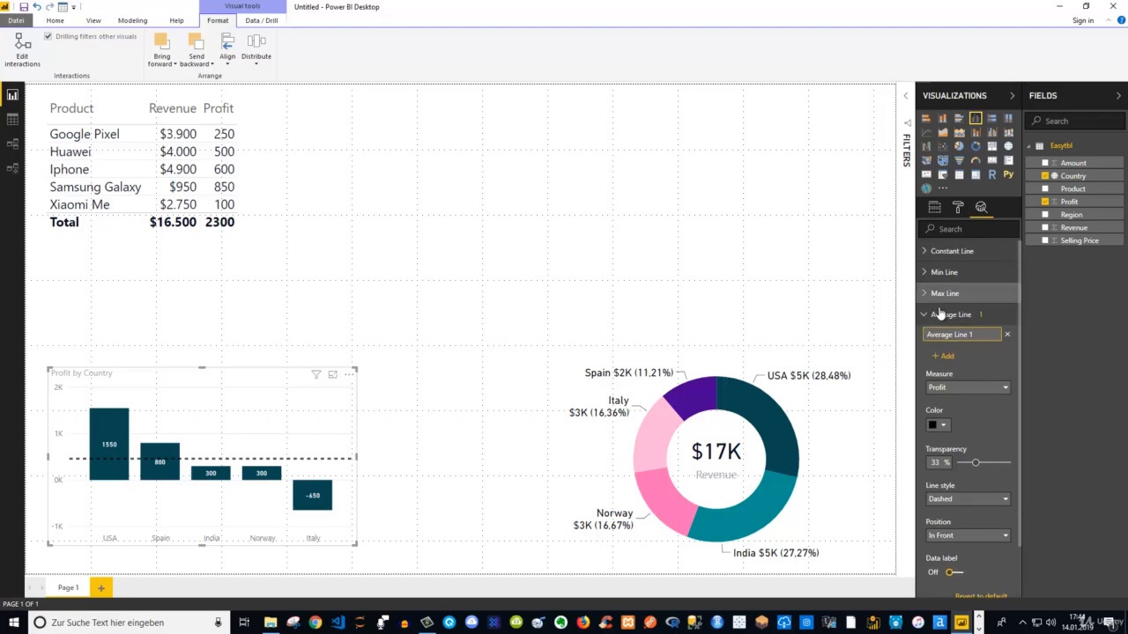
pyautogui.click(958, 208)
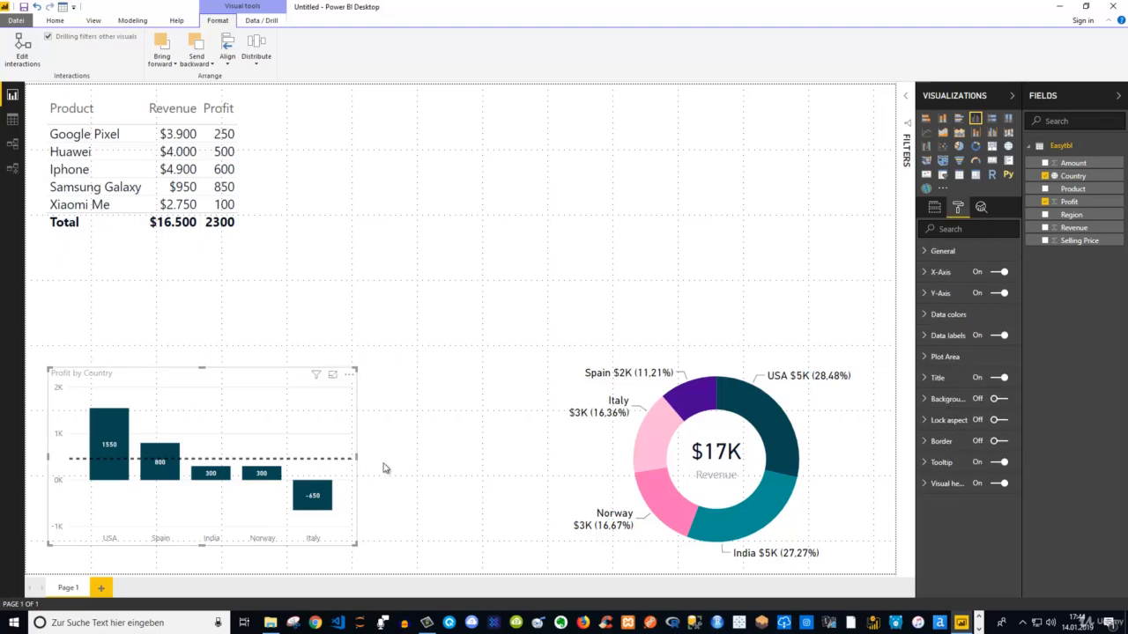
pyautogui.click(926, 317)
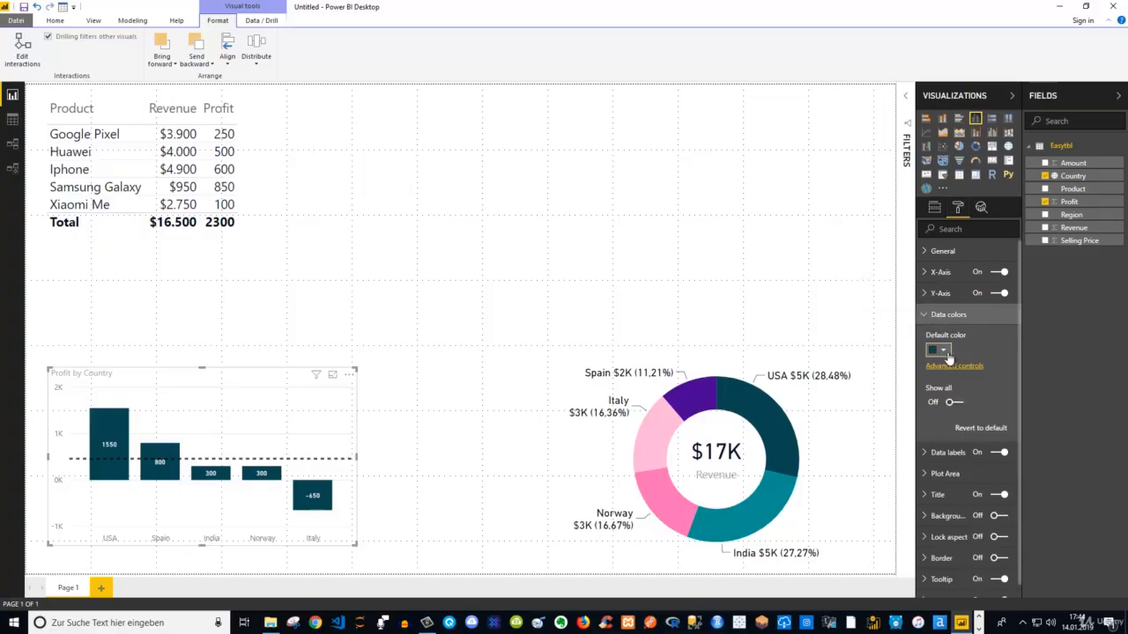
pyautogui.click(954, 404)
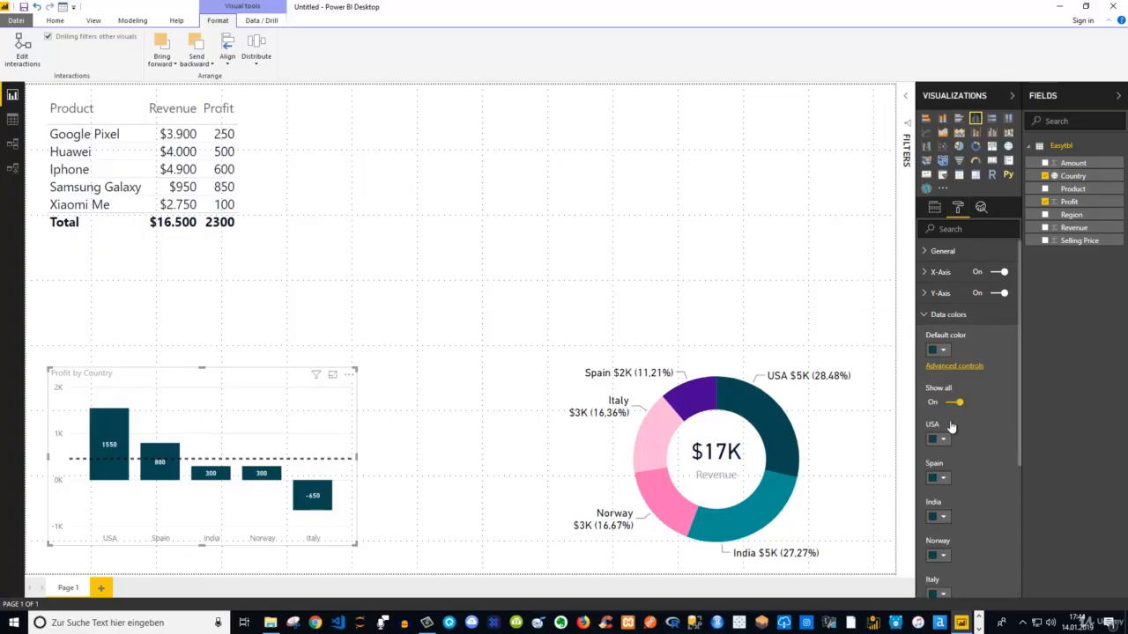
pyautogui.scroll(-1, 943, 445)
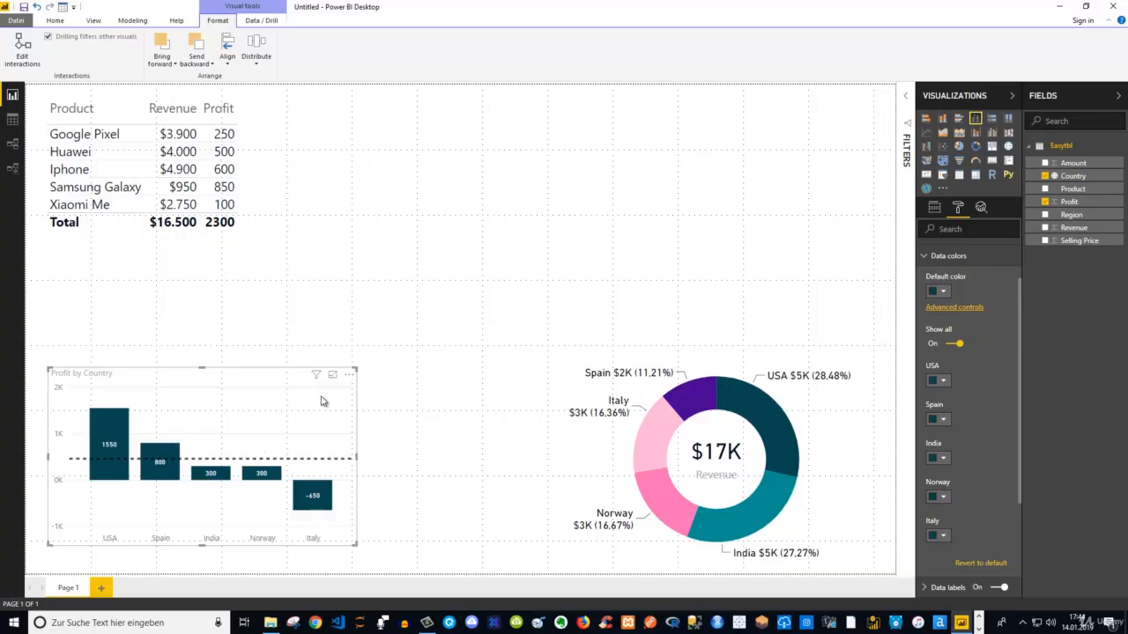
# Apply a color scale based on Sum of Profit to the columns, from dark pink for the lowest value to dark teal for the highest
pyautogui.click(953, 308)
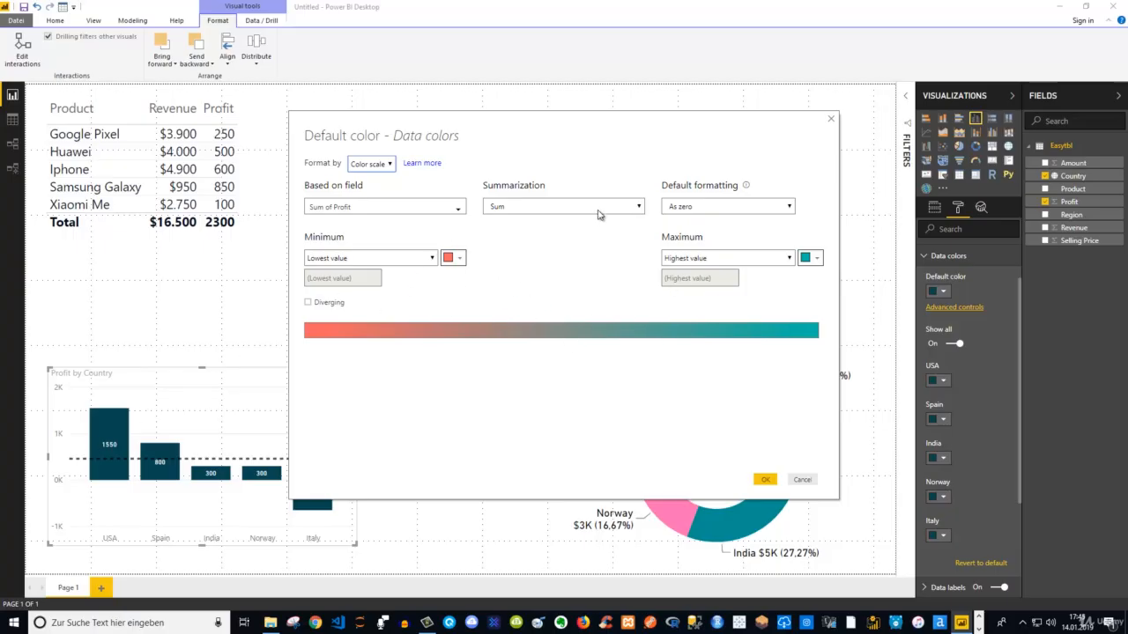
pyautogui.click(448, 209)
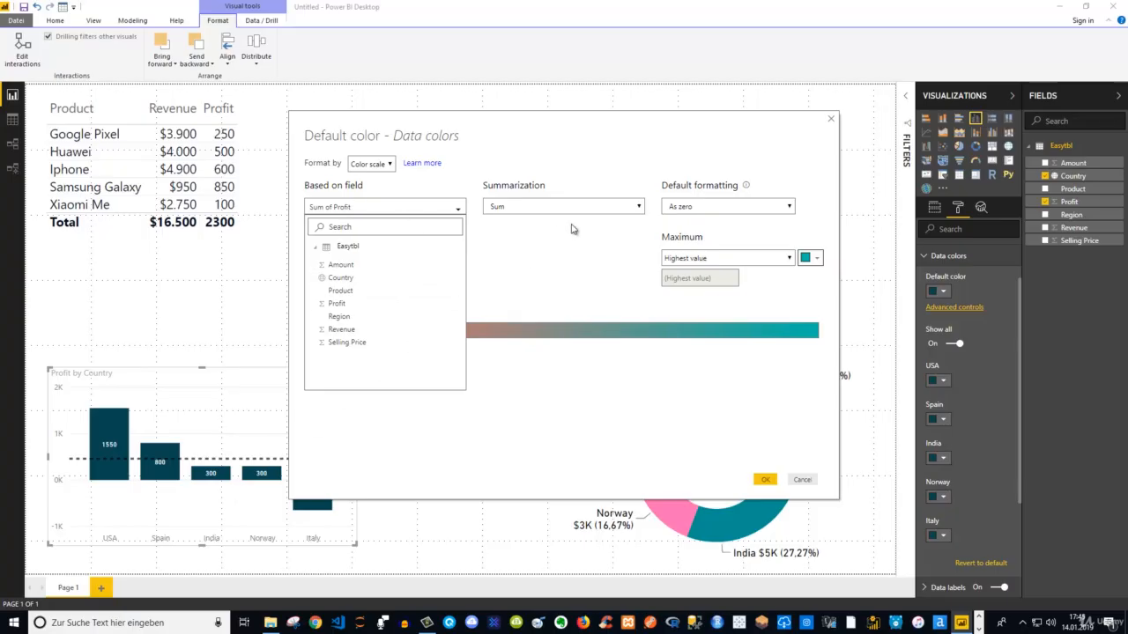
pyautogui.click(805, 261)
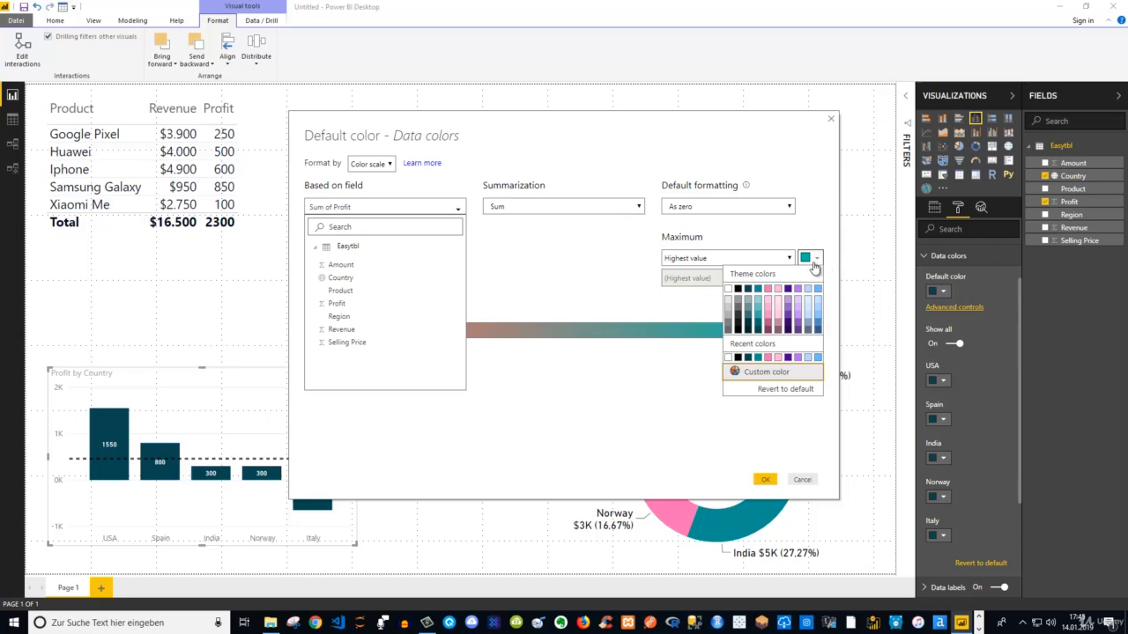
pyautogui.click(748, 289)
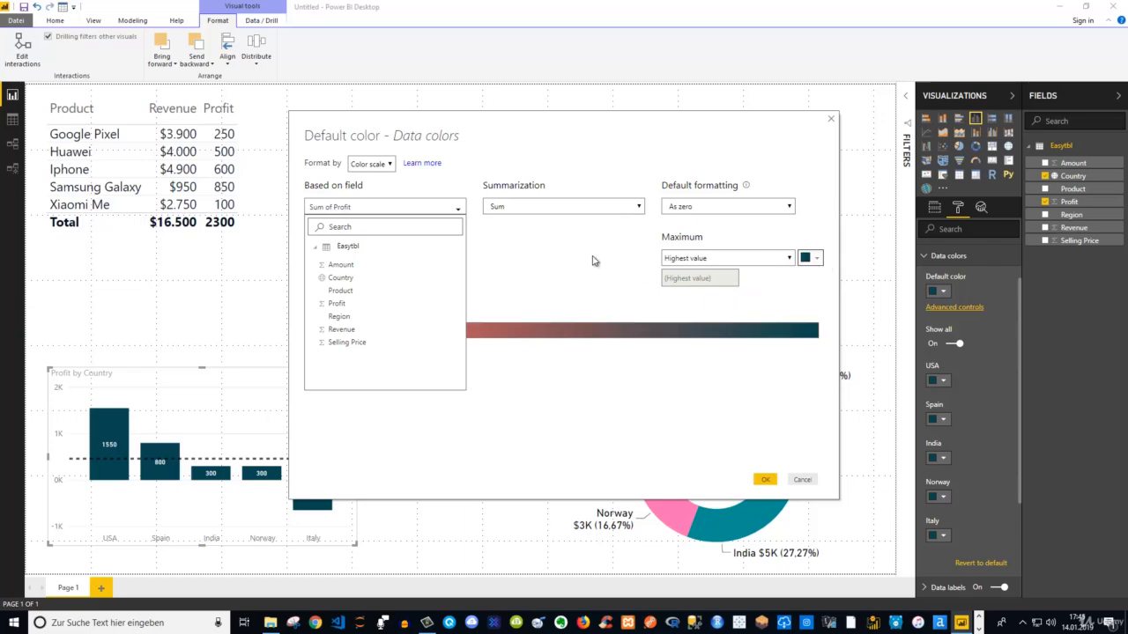
pyautogui.click(456, 210)
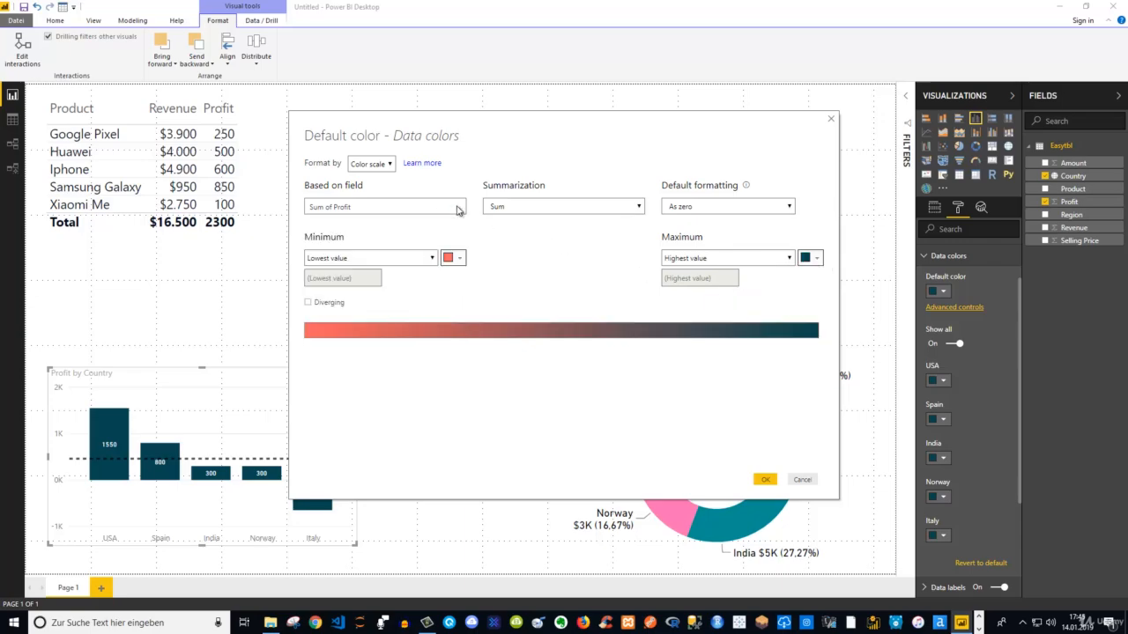
pyautogui.click(455, 260)
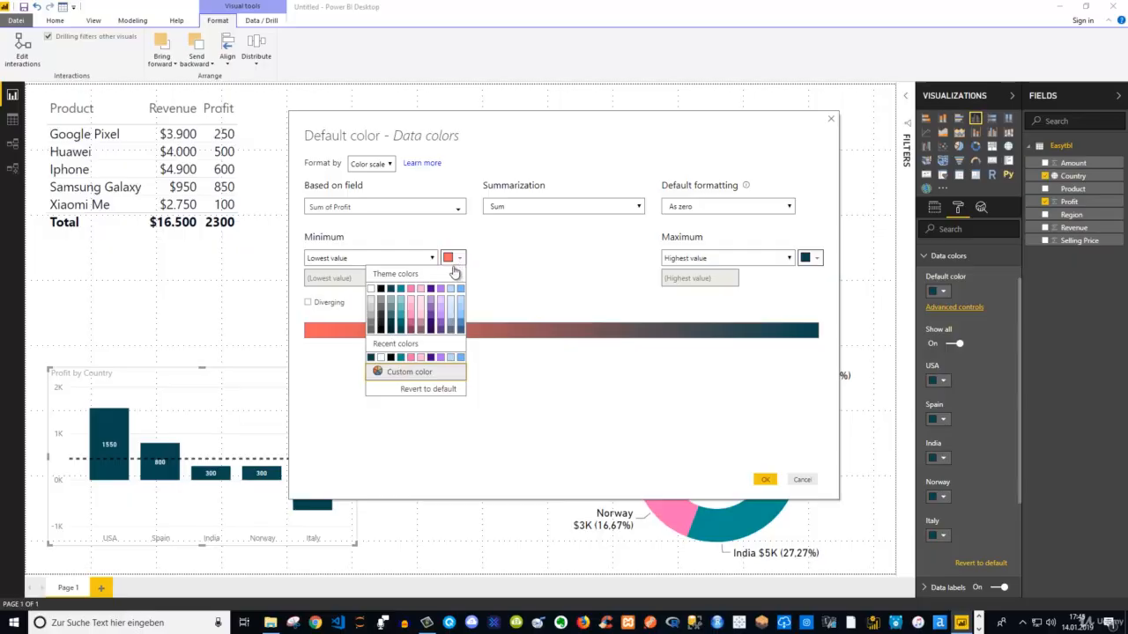
pyautogui.click(411, 330)
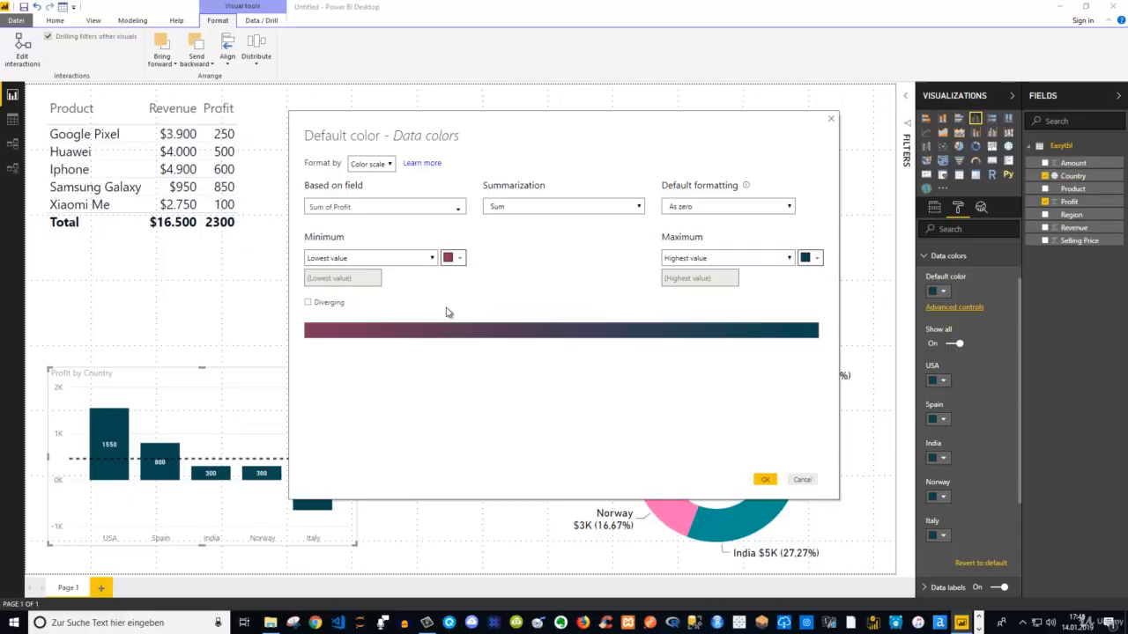
pyautogui.click(763, 479)
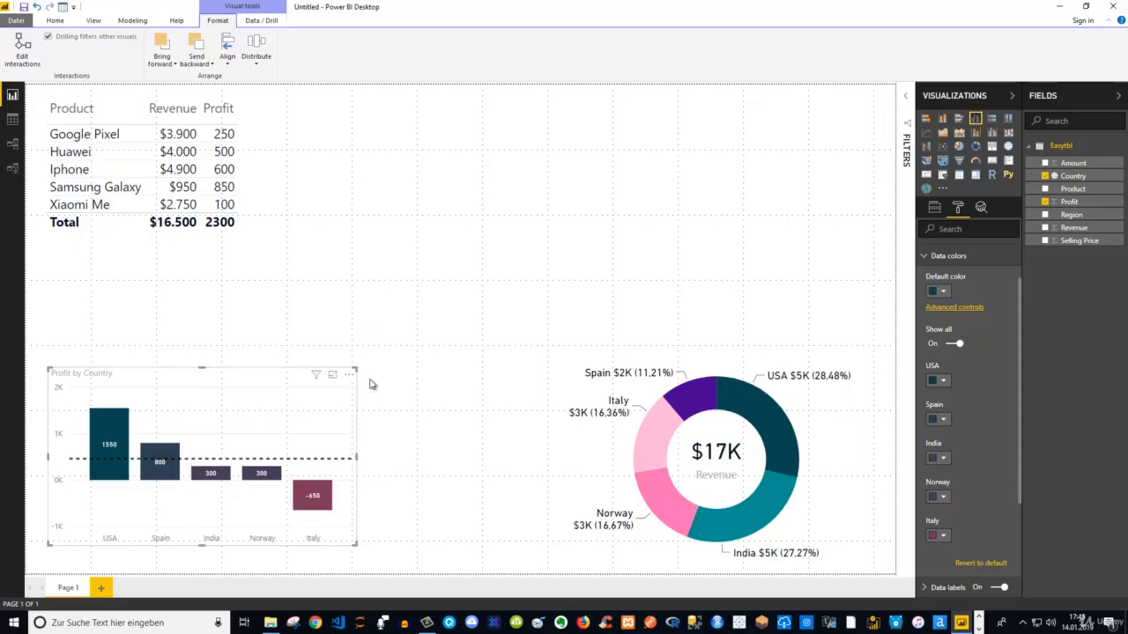
# Add a waterfall chart to the empty canvas area with Country as the category and Profit on the Y axis
pyautogui.click(496, 323)
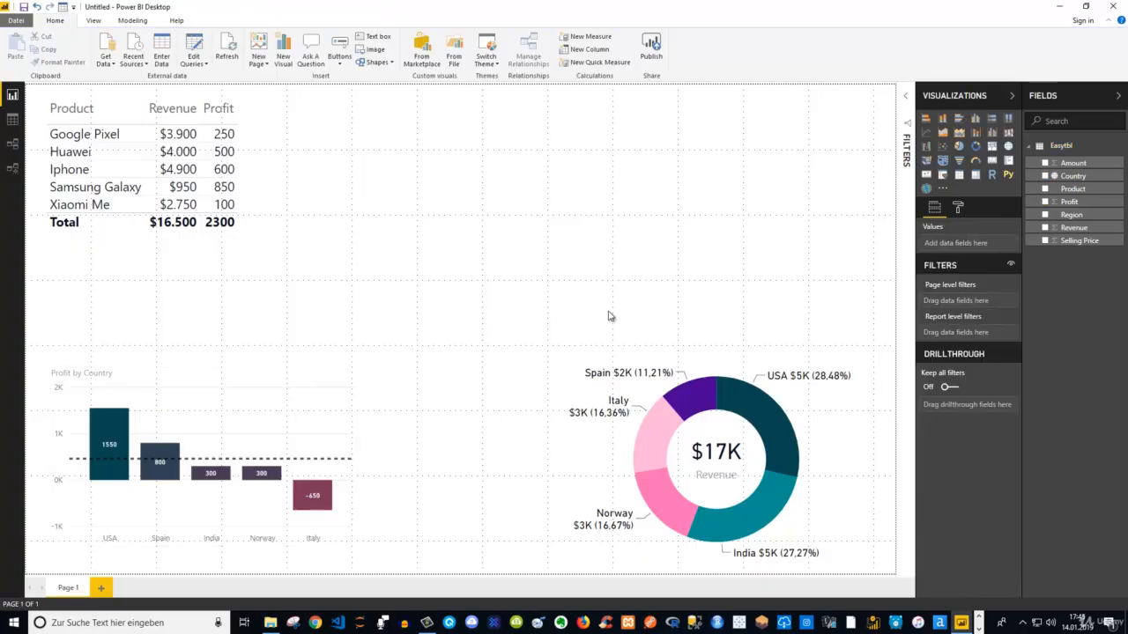
pyautogui.click(926, 147)
pyautogui.moveTo(201, 264); pyautogui.dragTo(516, 195)
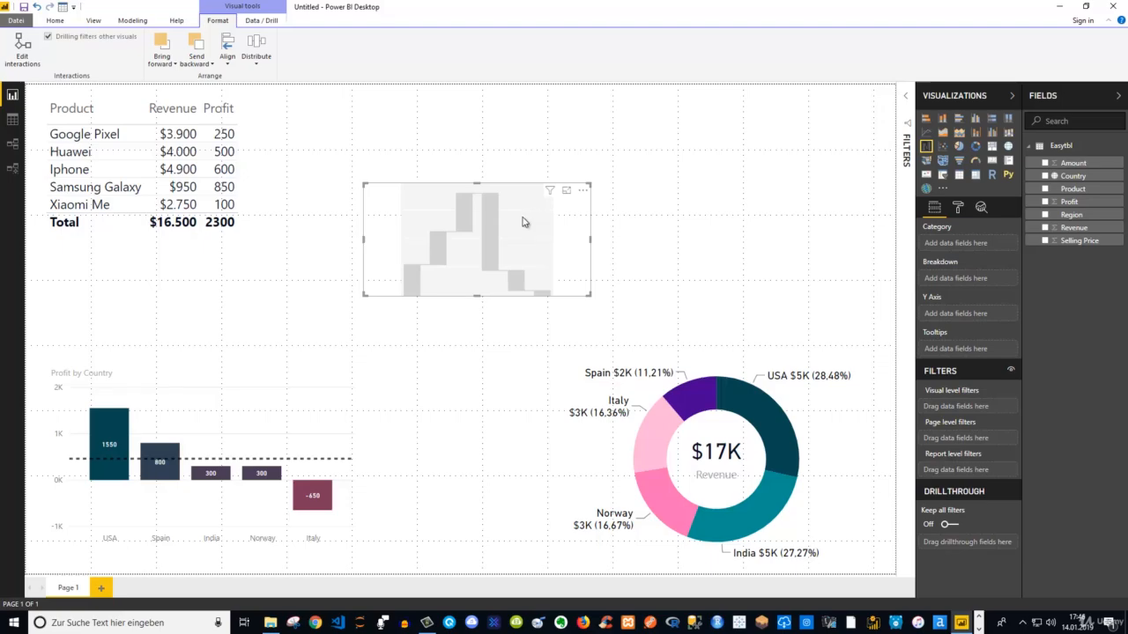
pyautogui.click(1045, 176)
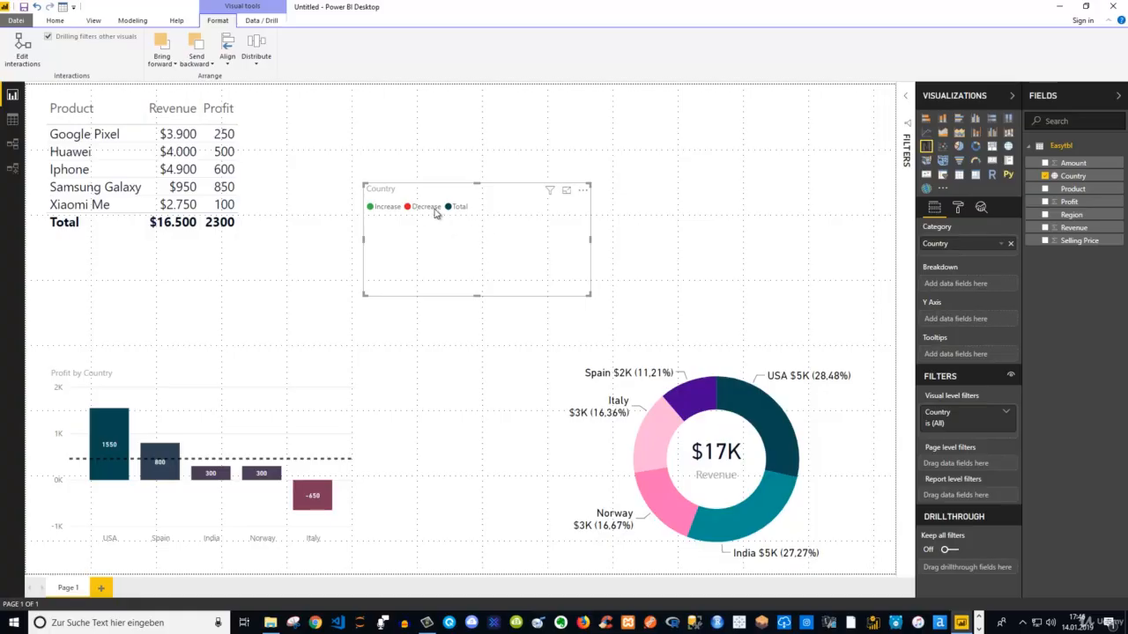
pyautogui.click(1045, 202)
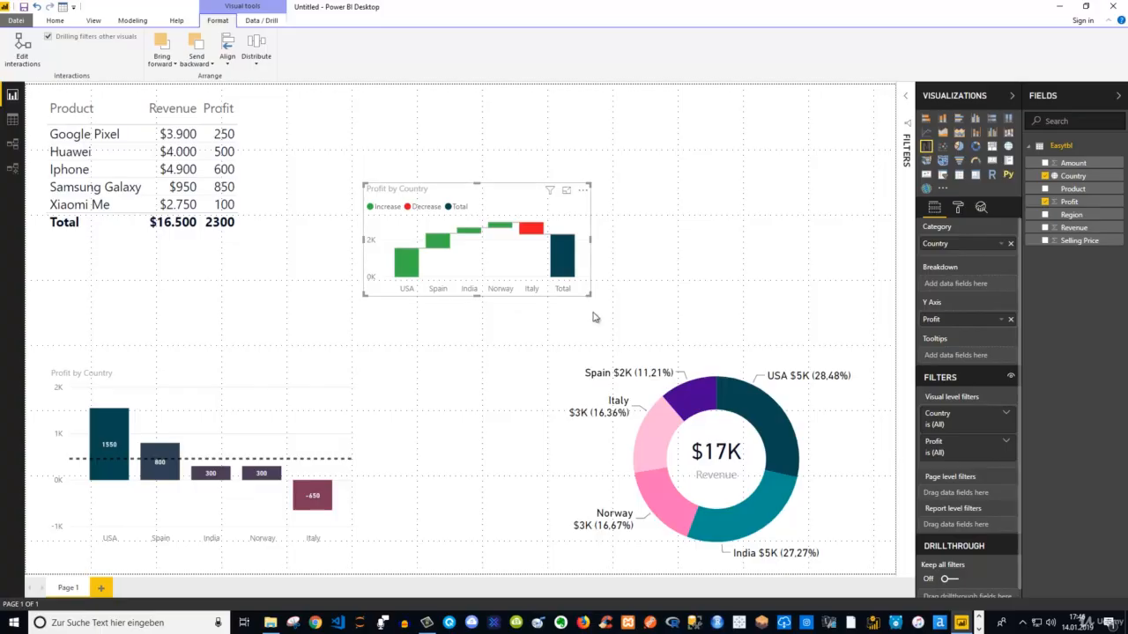
# Enlarge the waterfall chart and move it up beside the product table
pyautogui.moveTo(590, 294); pyautogui.dragTo(650, 340)
pyautogui.click(654, 342)
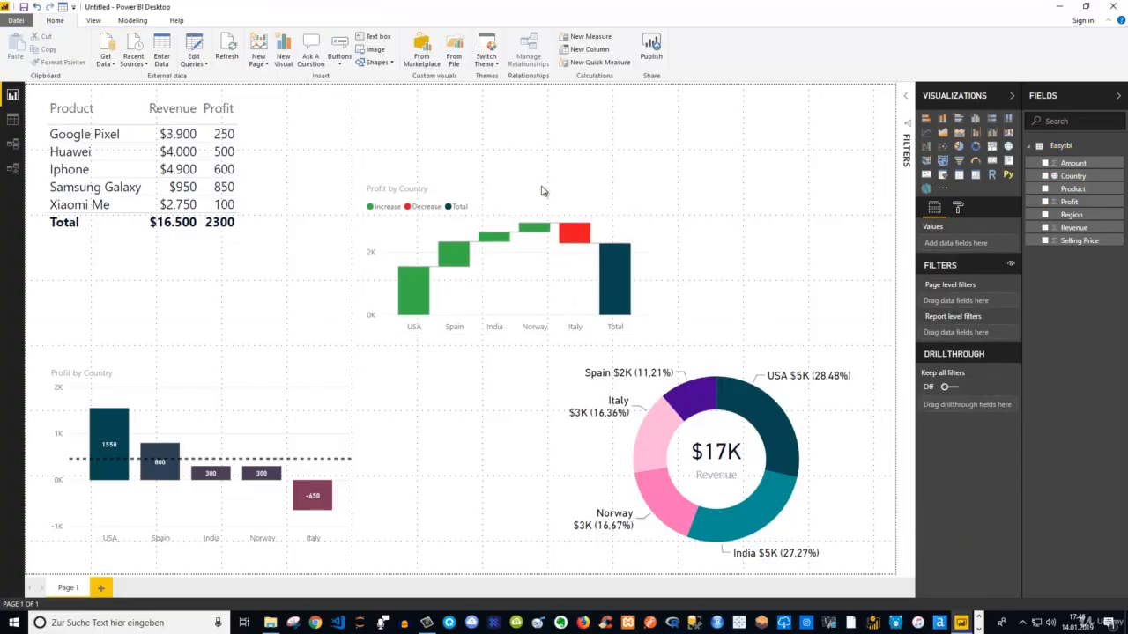
pyautogui.moveTo(528, 184); pyautogui.dragTo(464, 126)
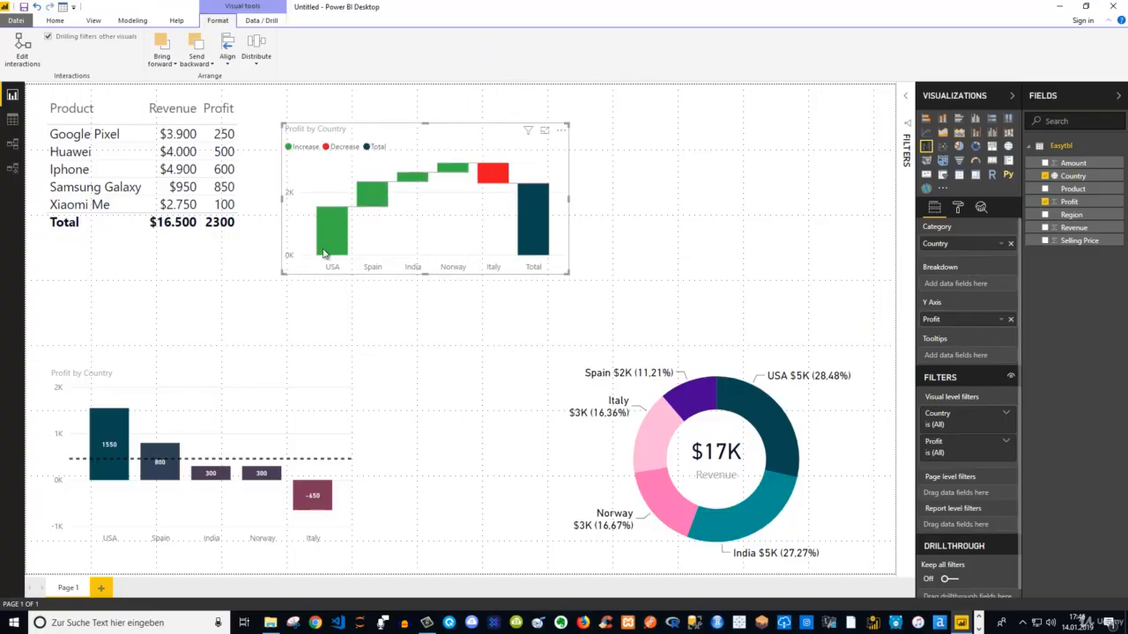
# Examine the waterfall chart's sentiment color settings and the USA column's tooltip
pyautogui.click(958, 209)
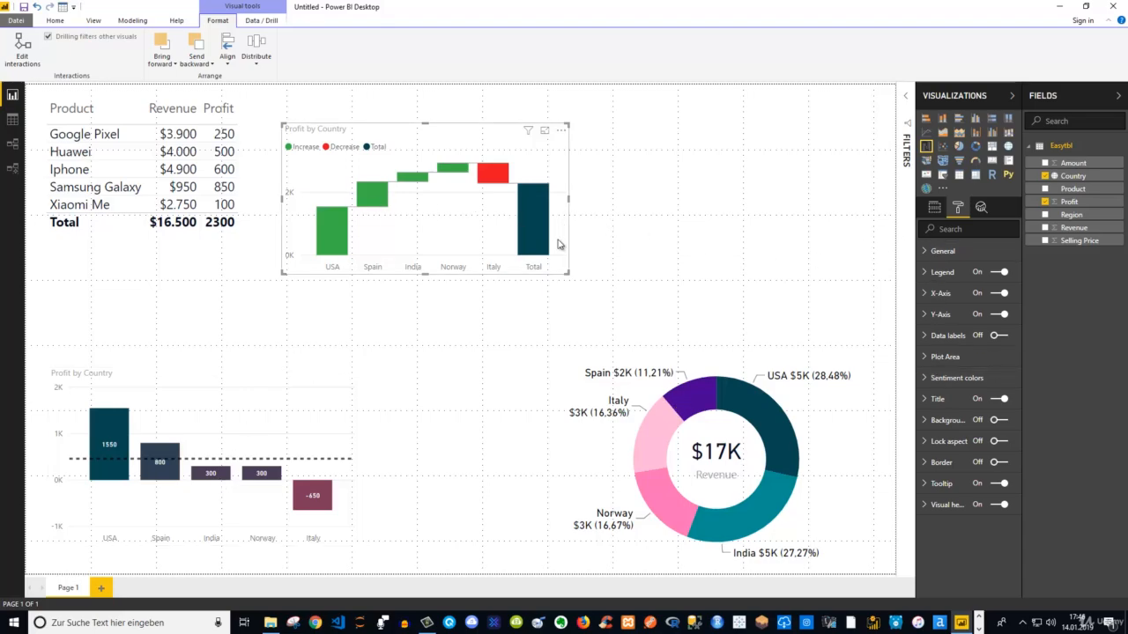
pyautogui.click(928, 385)
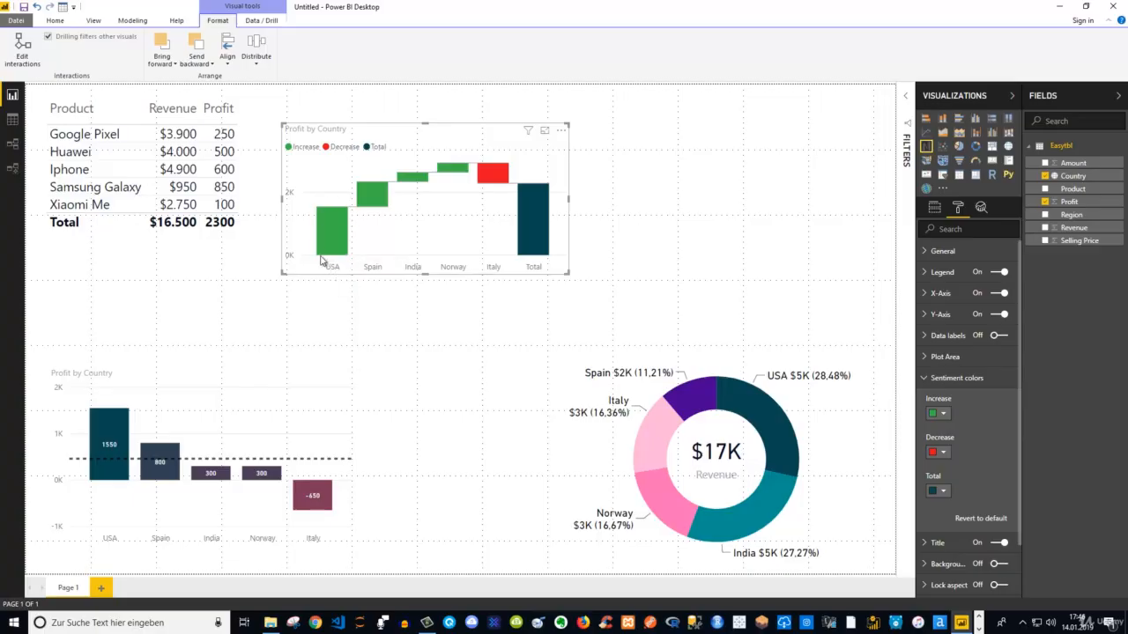
pyautogui.moveTo(344, 257)
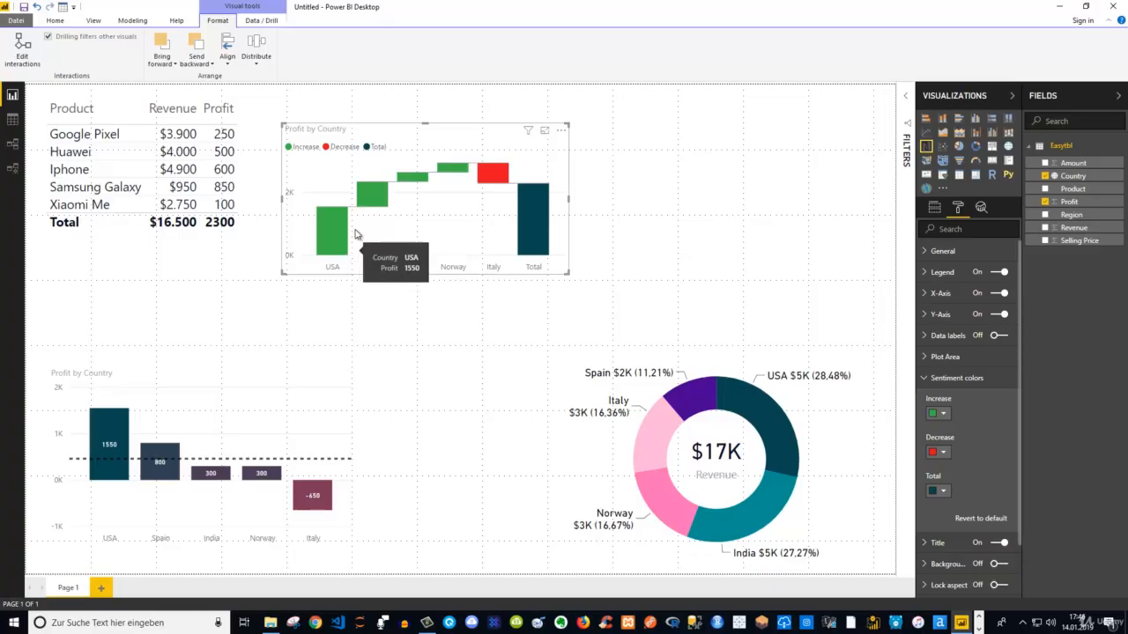
# Try sorting the waterfall chart by Country, first descending and then ascending
pyautogui.click(563, 134)
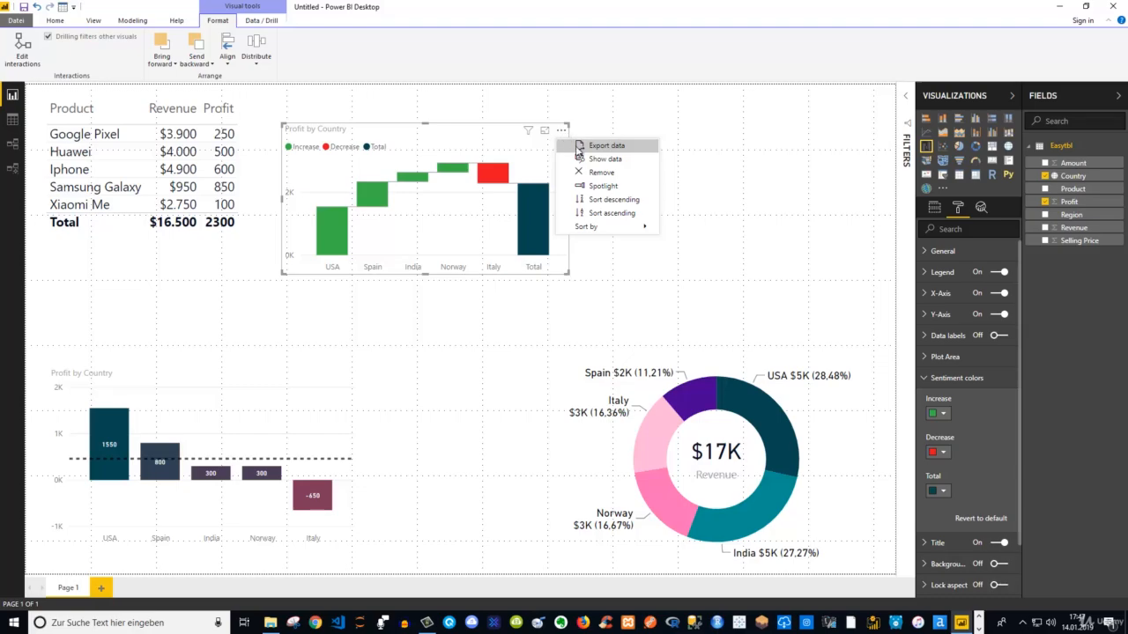
pyautogui.moveTo(600, 234)
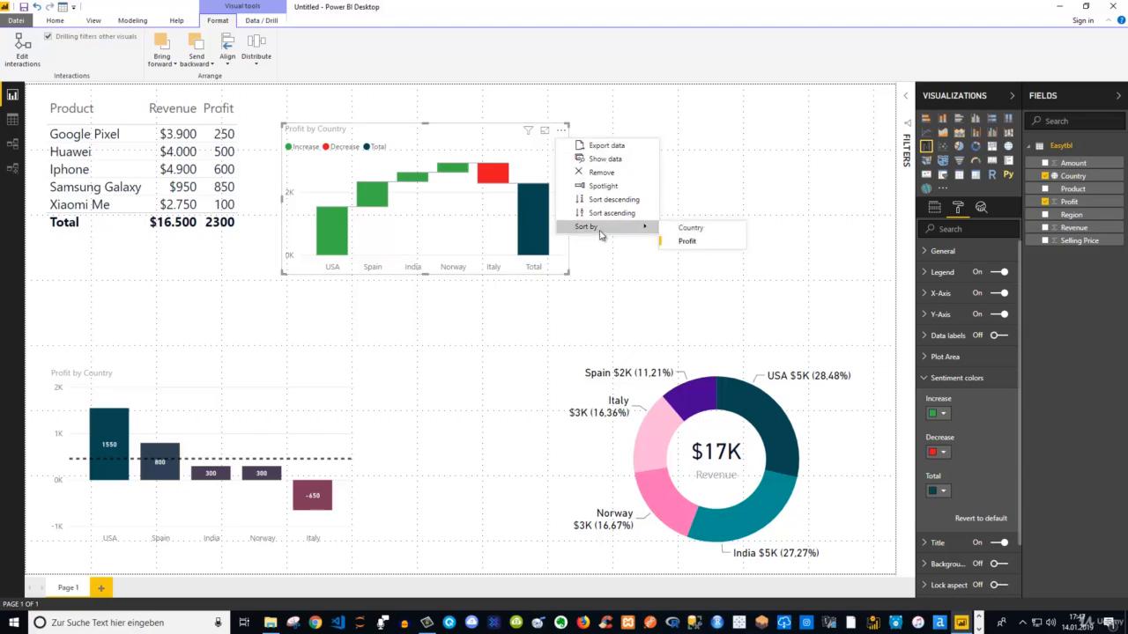
pyautogui.click(688, 239)
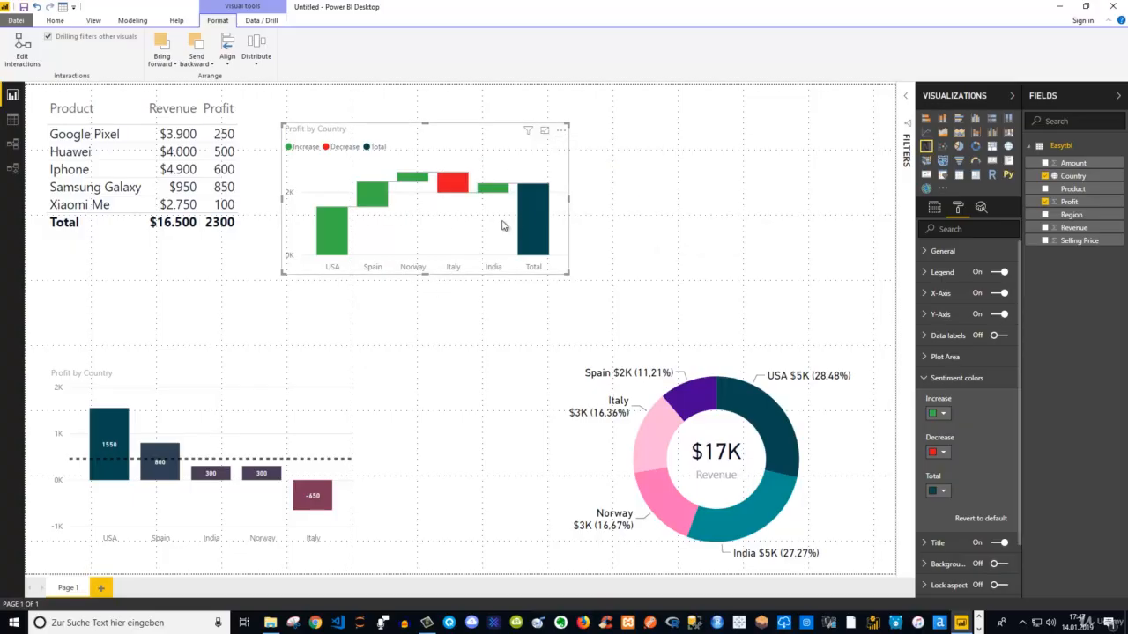
pyautogui.click(561, 129)
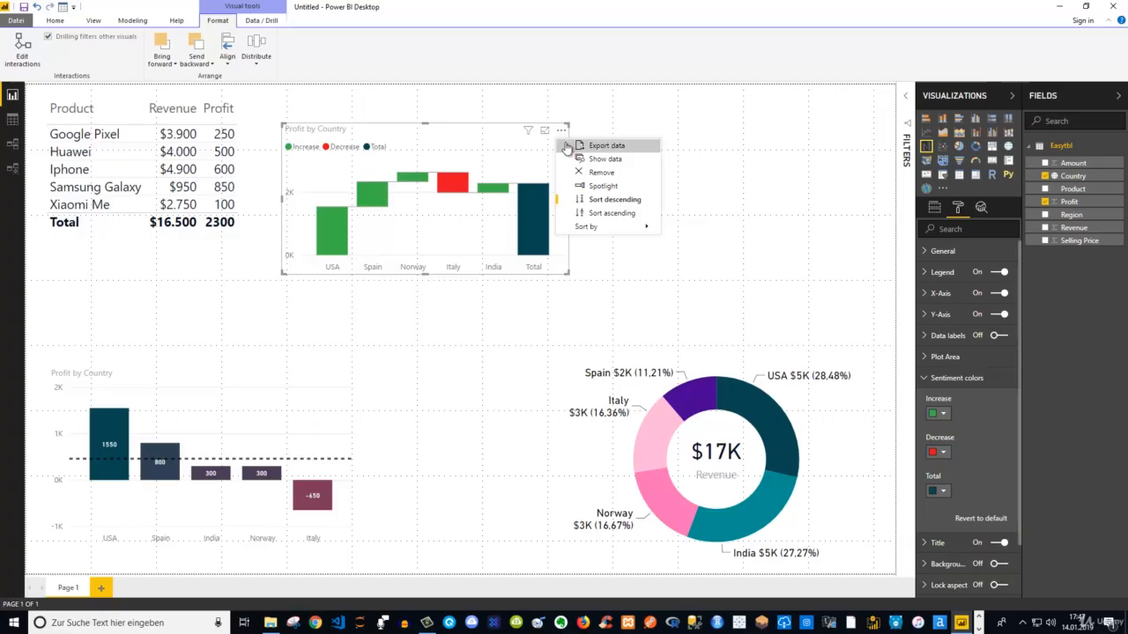
pyautogui.click(600, 213)
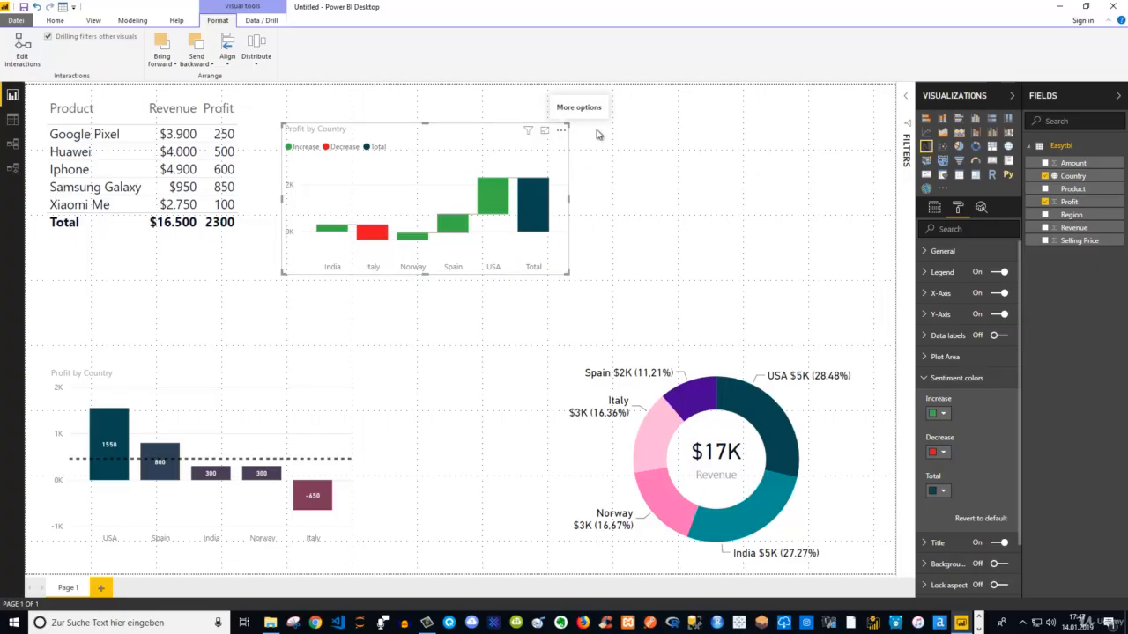
# Try sorting the waterfall chart by Profit in ascending order
pyautogui.click(563, 132)
pyautogui.moveTo(616, 227)
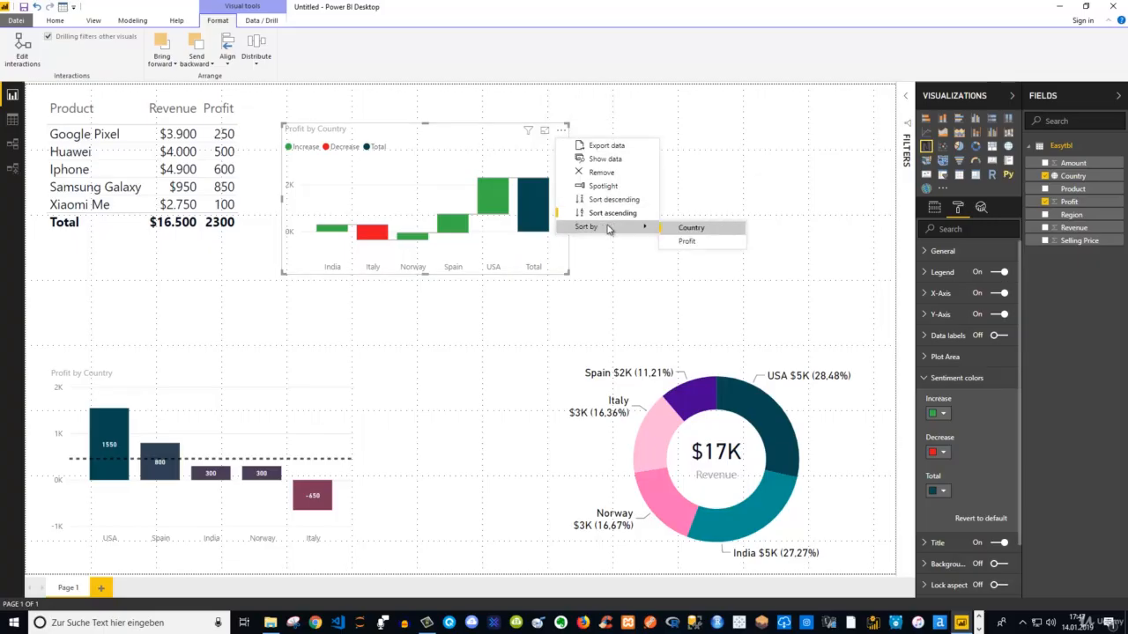
pyautogui.click(678, 229)
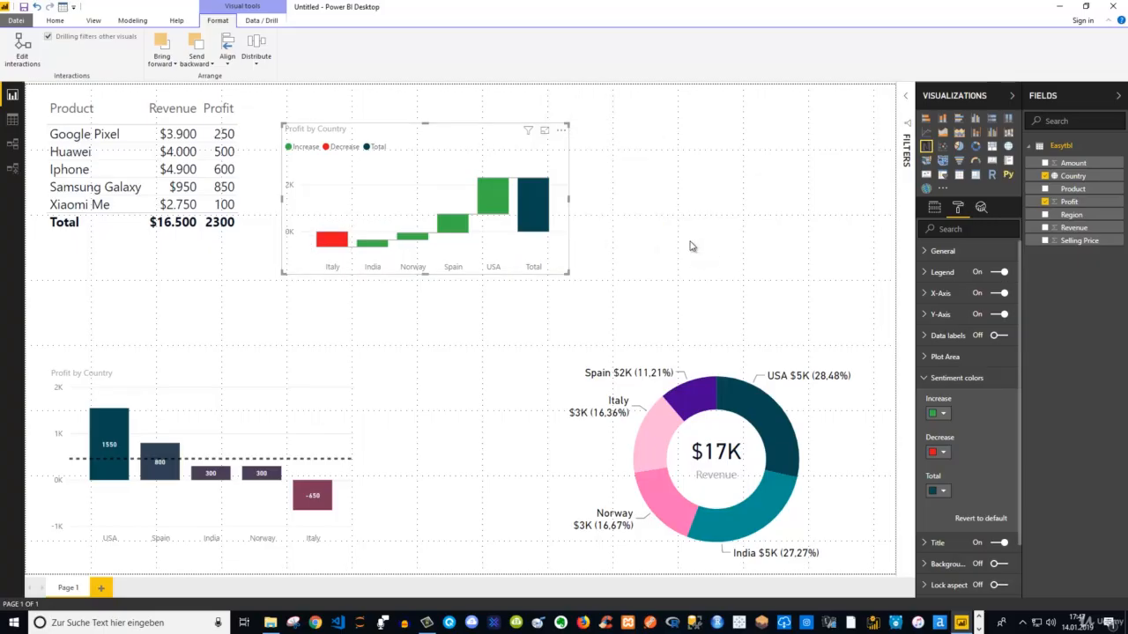
pyautogui.click(561, 130)
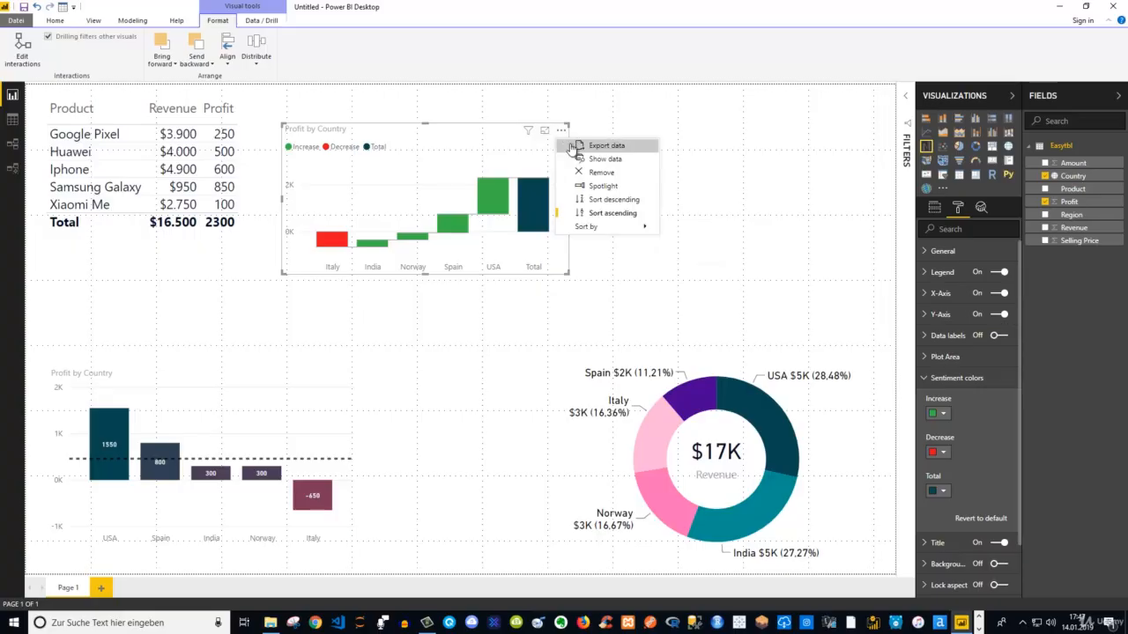
pyautogui.click(613, 213)
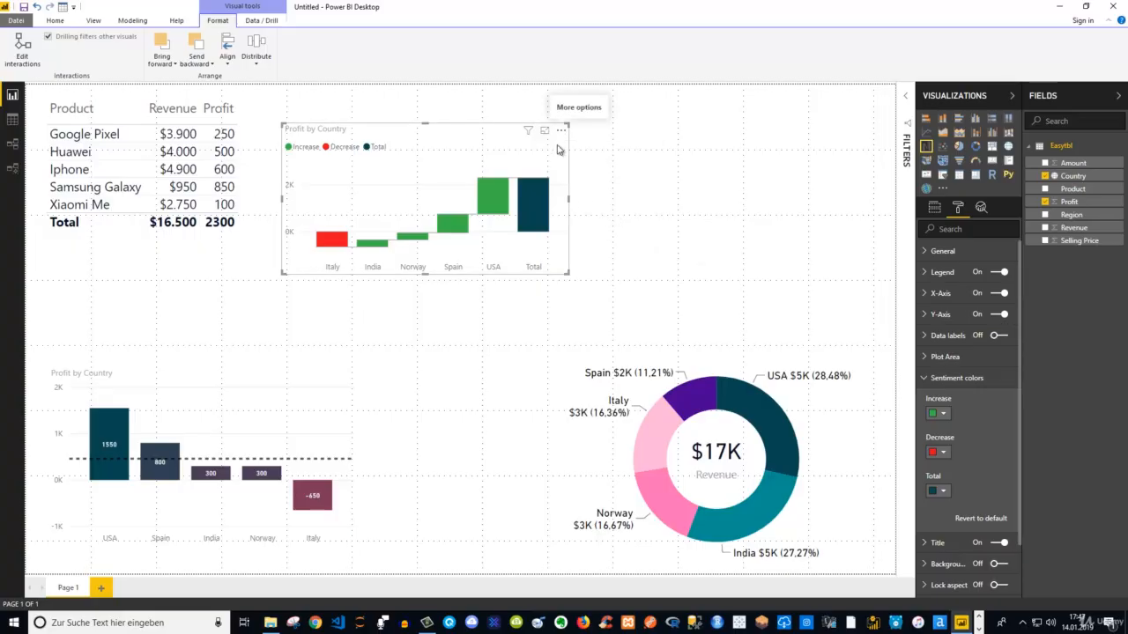
# Undo the sorting changes made to the waterfall chart
pyautogui.click(37, 8)
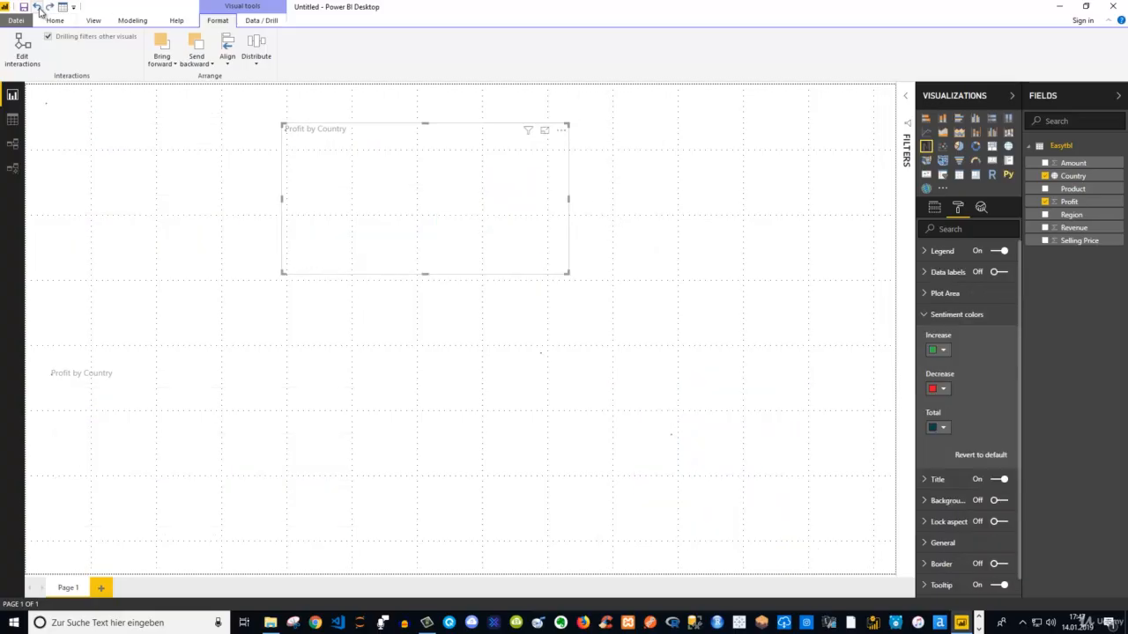
pyautogui.click(37, 7)
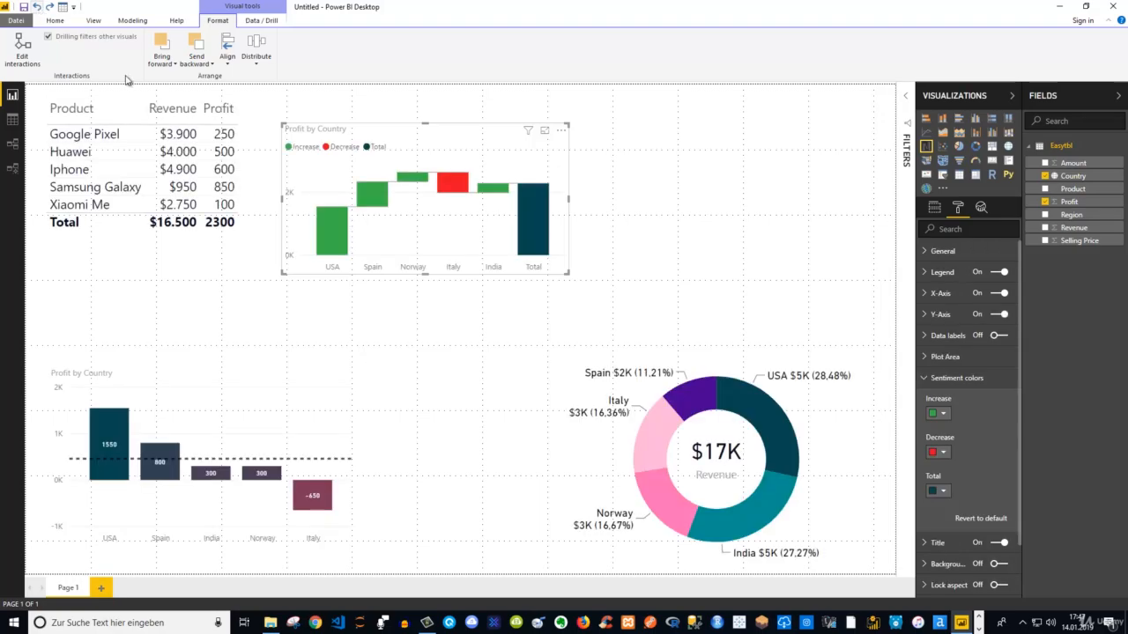
pyautogui.click(38, 7)
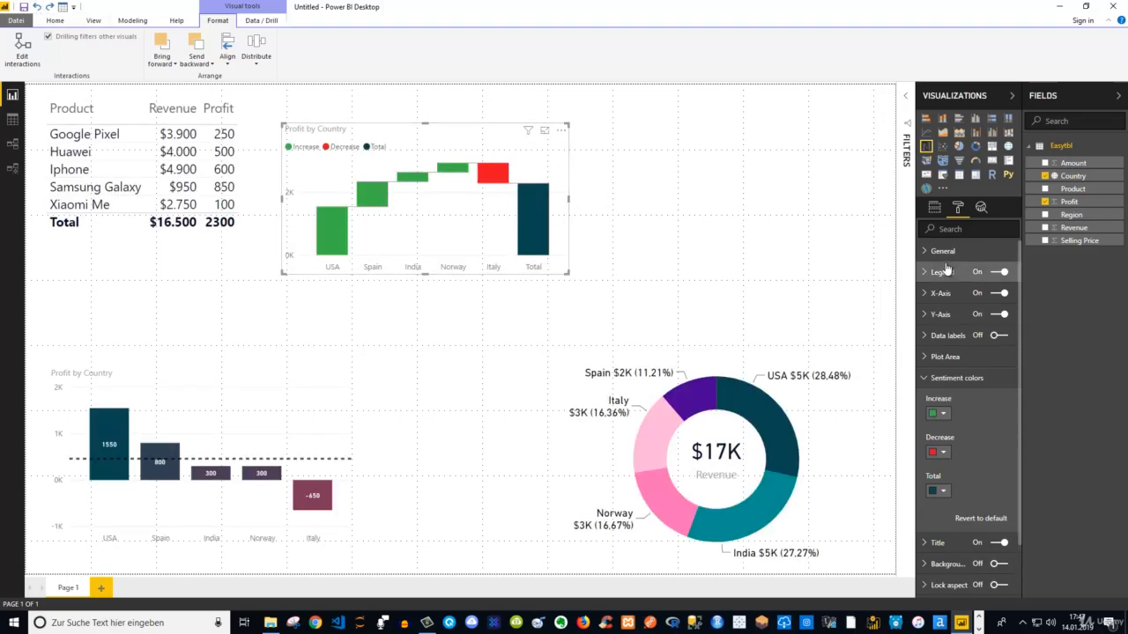
# Turn off the titles of the waterfall chart and the Profit by Country column chart
pyautogui.click(951, 378)
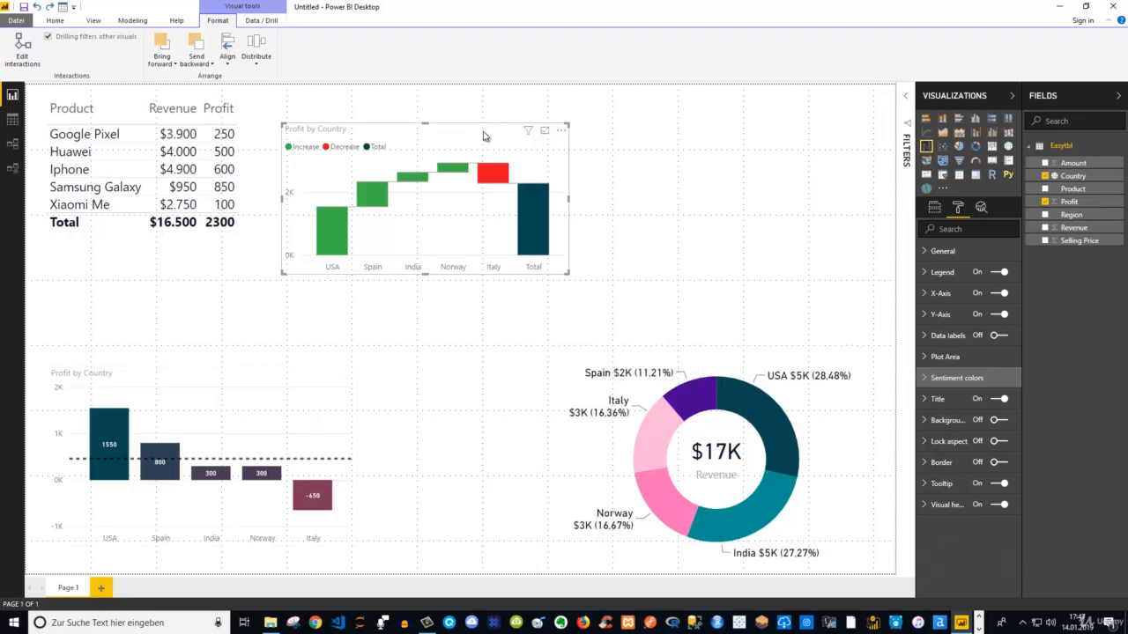
pyautogui.click(999, 399)
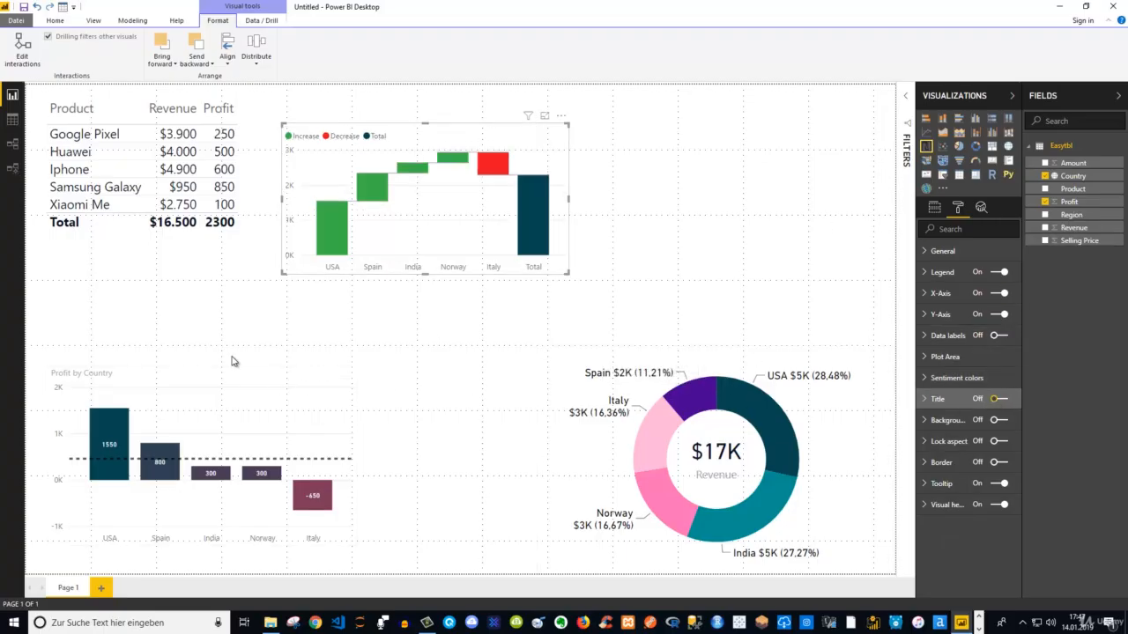
pyautogui.click(214, 396)
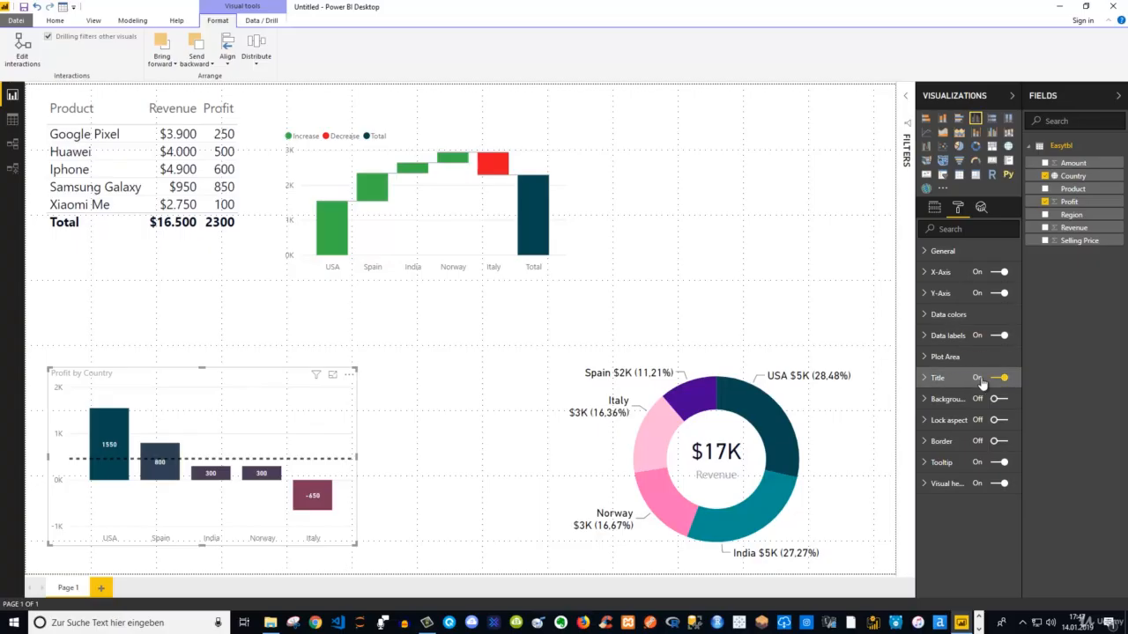
pyautogui.click(744, 235)
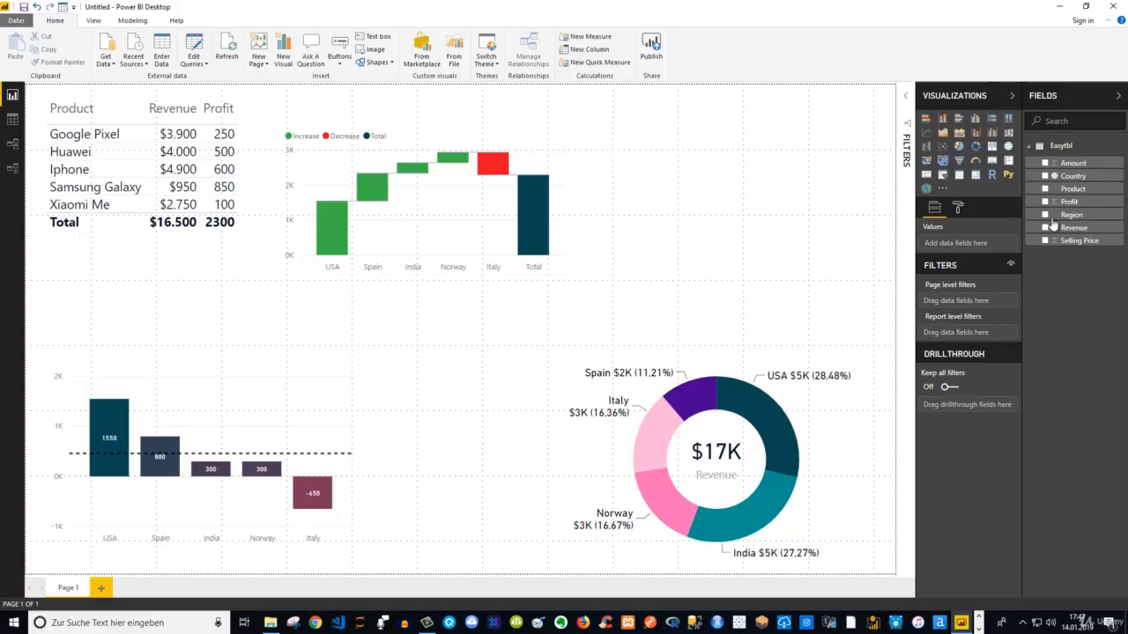
# Create a map with Country as its location, then move it above the donut chart and enlarge it to fill that space
pyautogui.click(1045, 175)
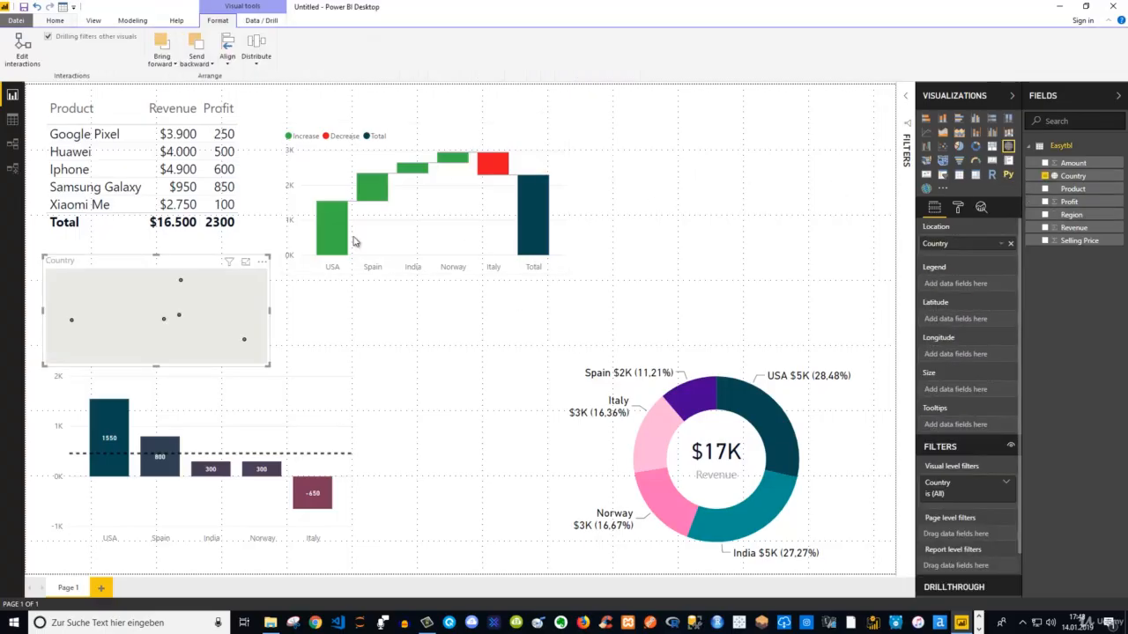
pyautogui.moveTo(187, 262); pyautogui.dragTo(716, 125)
pyautogui.moveTo(798, 225); pyautogui.dragTo(876, 335)
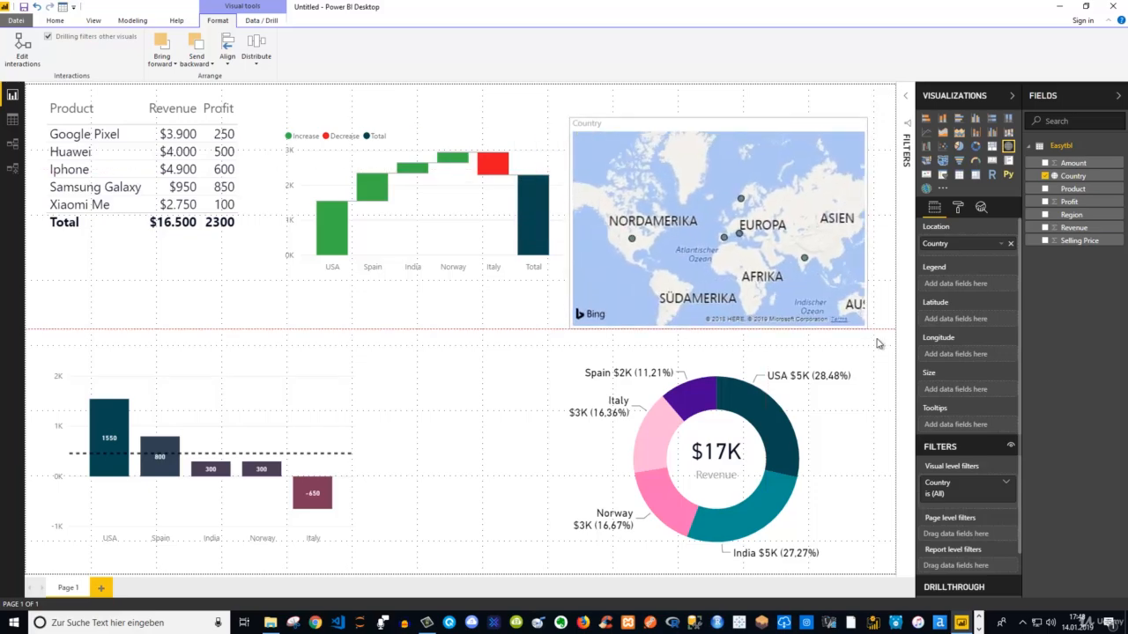
pyautogui.moveTo(686, 125); pyautogui.dragTo(688, 115)
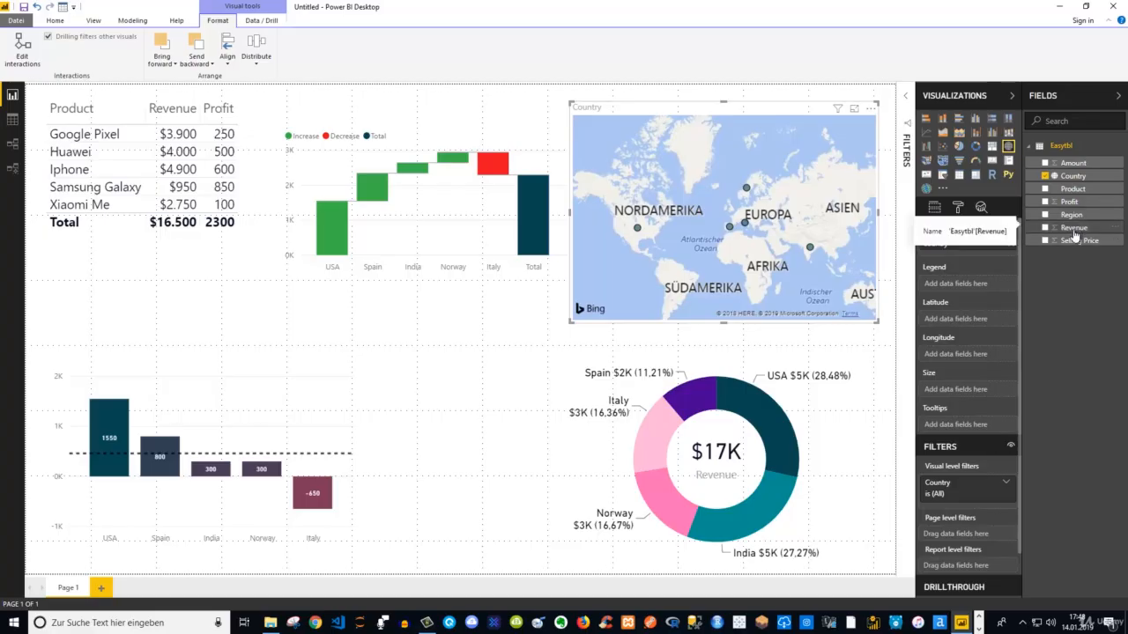
# Size the map bubbles by Revenue and add Profit to the map's tooltips
pyautogui.moveTo(1075, 235); pyautogui.dragTo(963, 390)
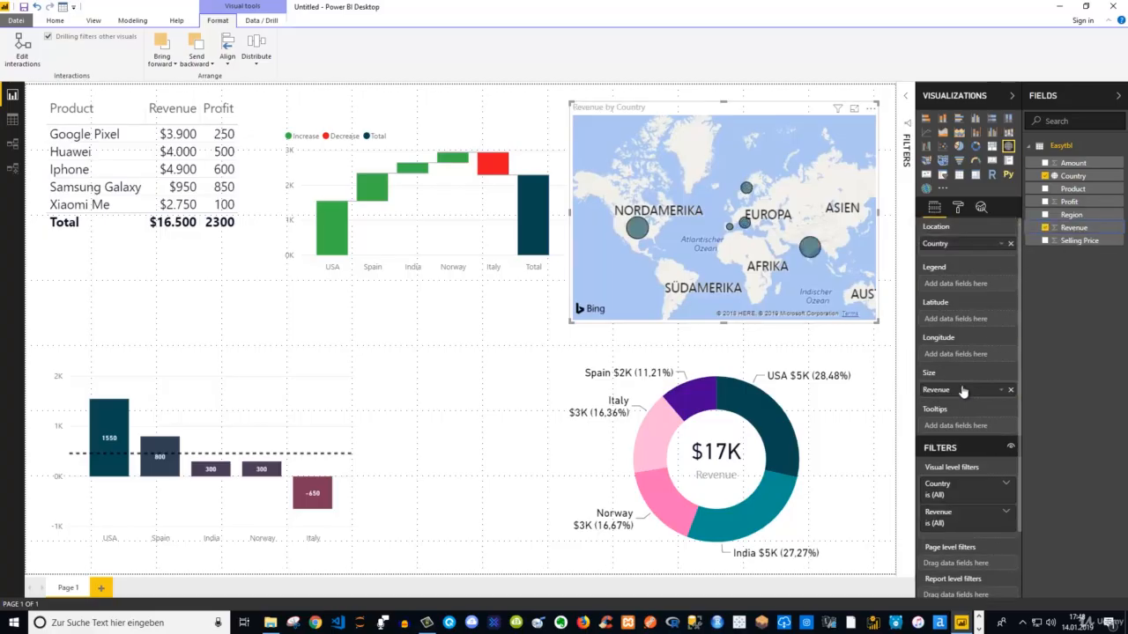
pyautogui.moveTo(673, 221)
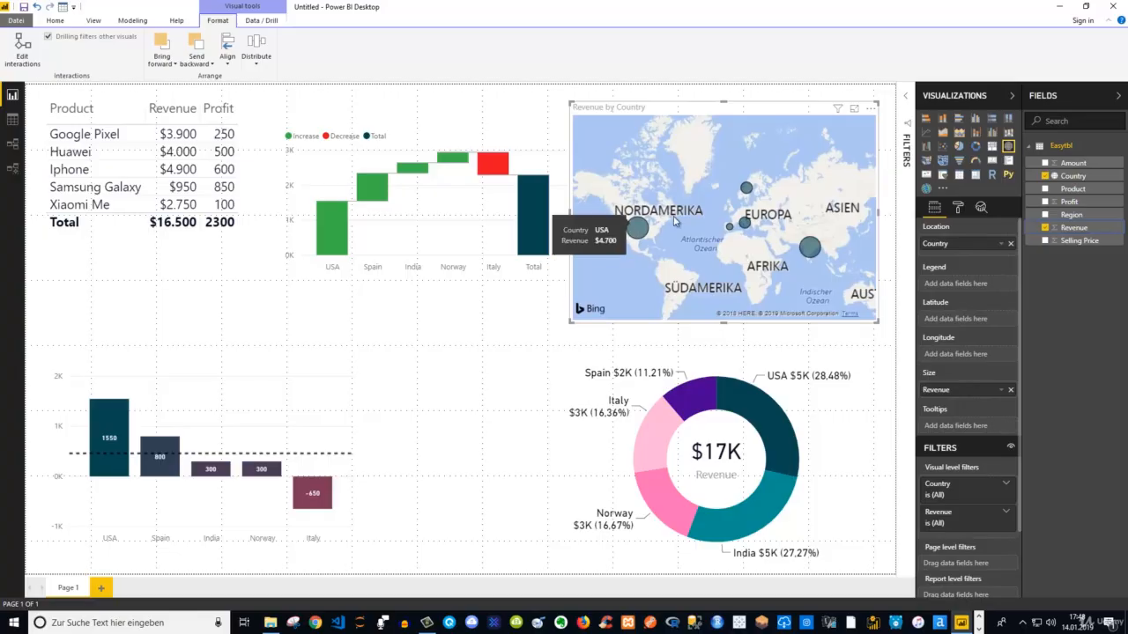
pyautogui.moveTo(747, 189)
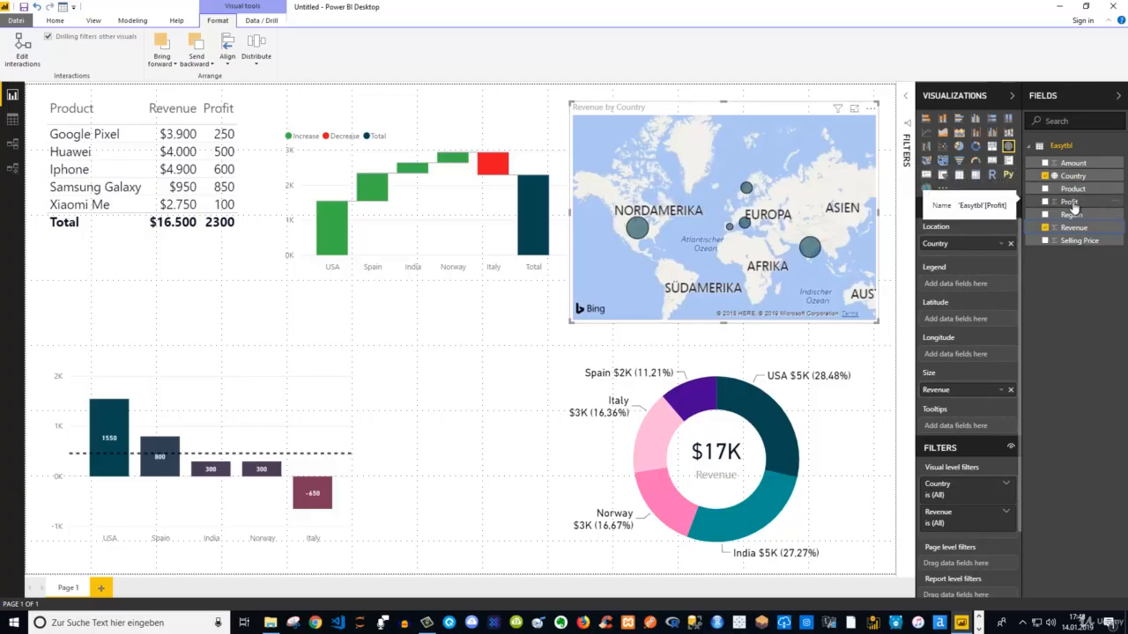
pyautogui.moveTo(1073, 208); pyautogui.dragTo(970, 427)
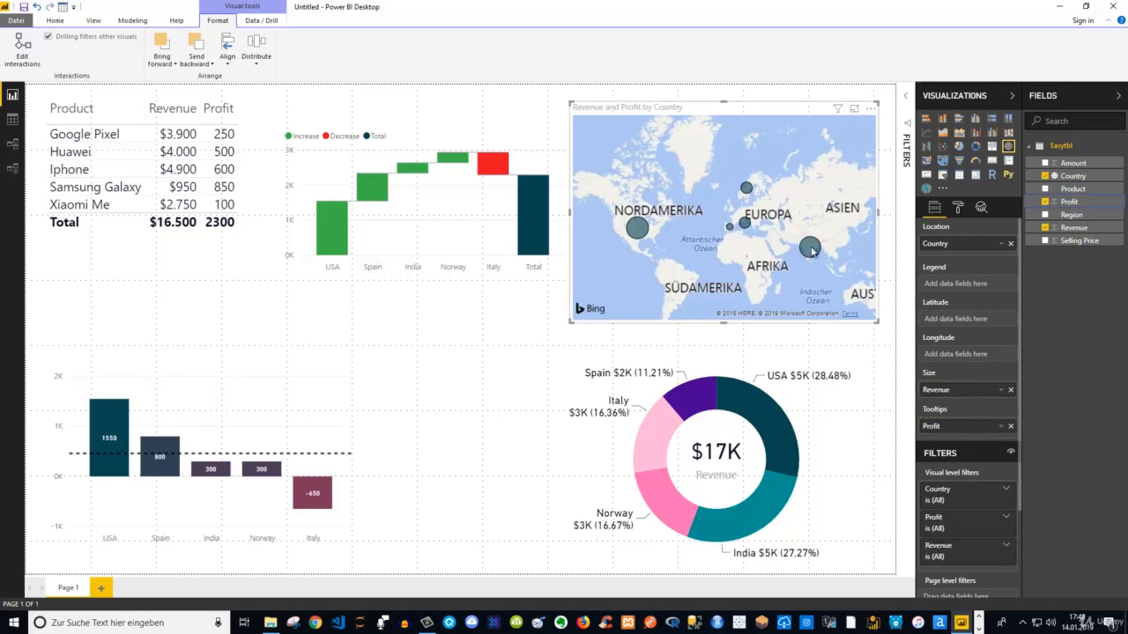
pyautogui.moveTo(812, 252)
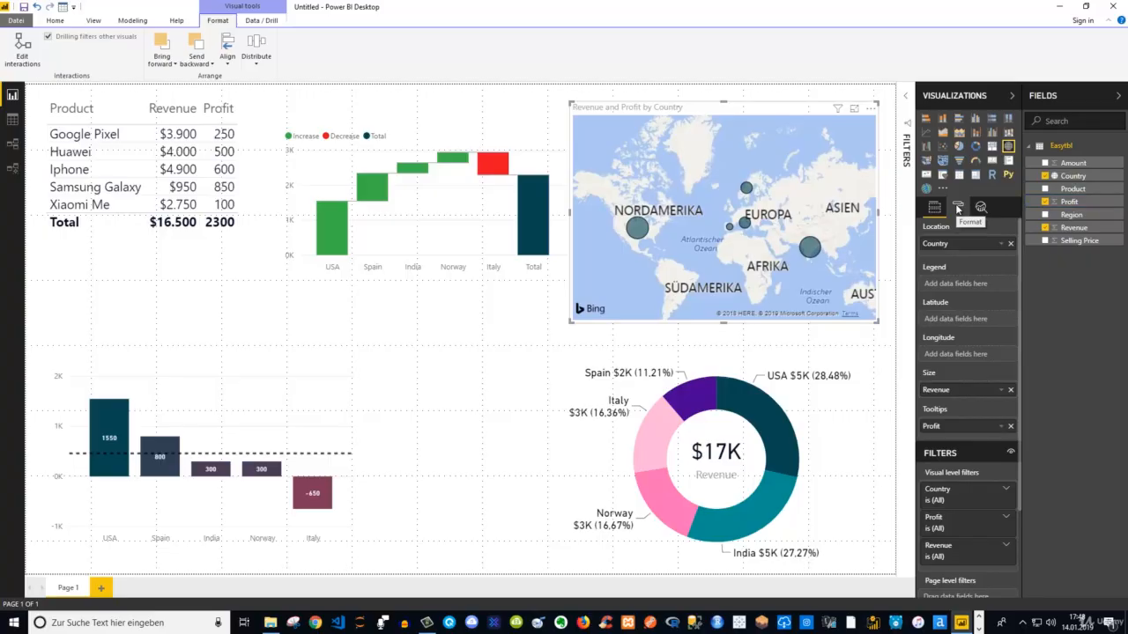
# Turn on the category labels for the countries on the map
pyautogui.click(958, 207)
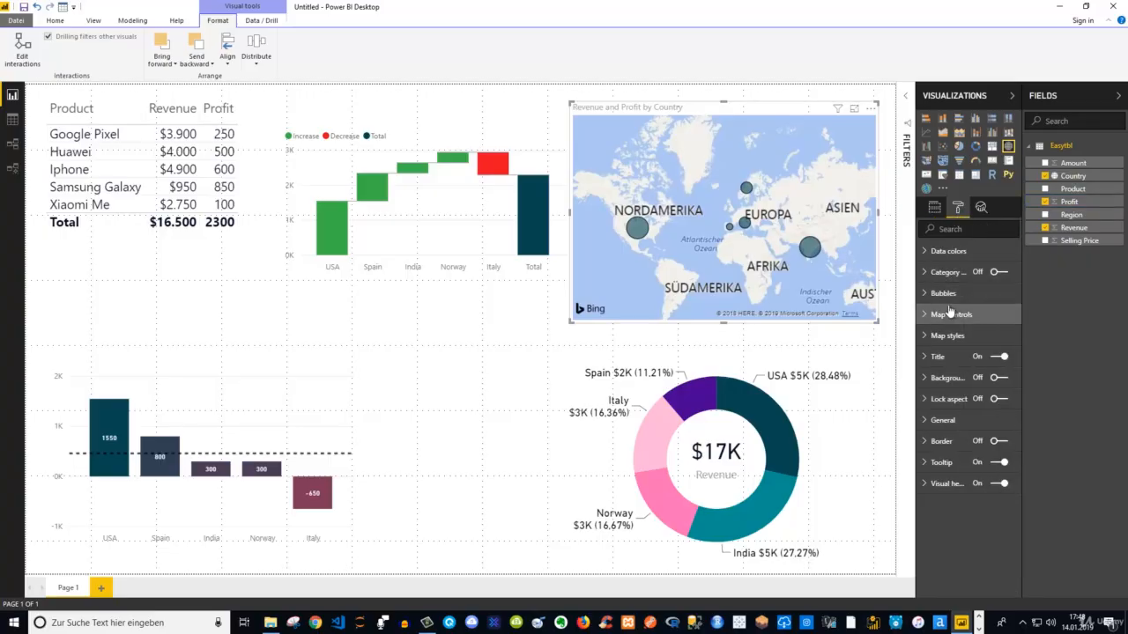
pyautogui.click(1005, 274)
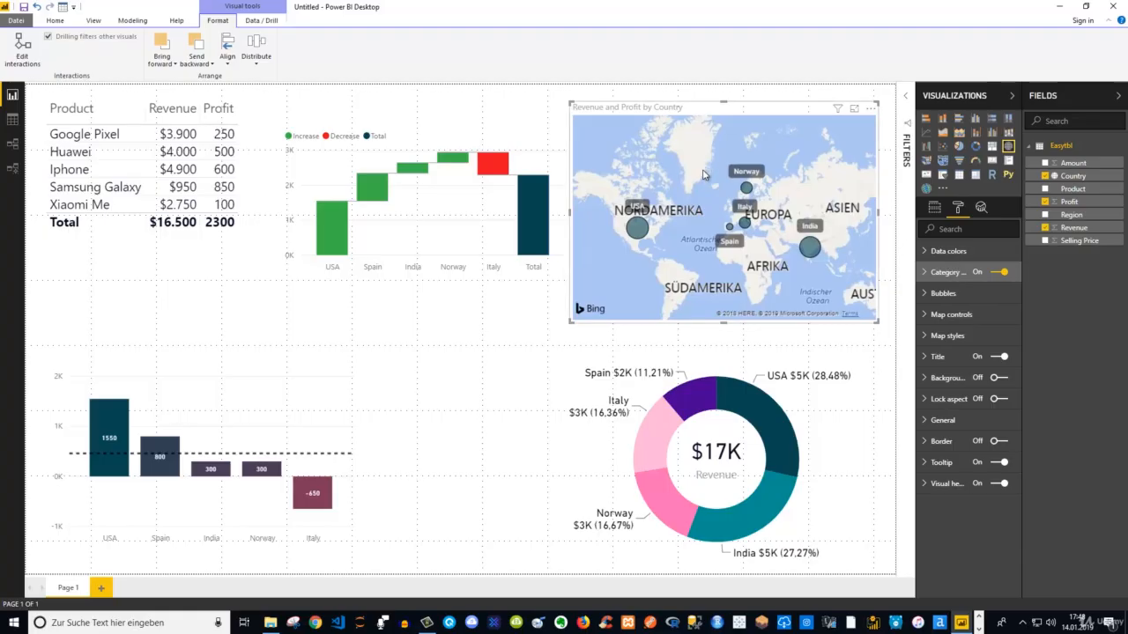
# Enlarge the map slightly downward toward the donut chart
pyautogui.click(568, 333)
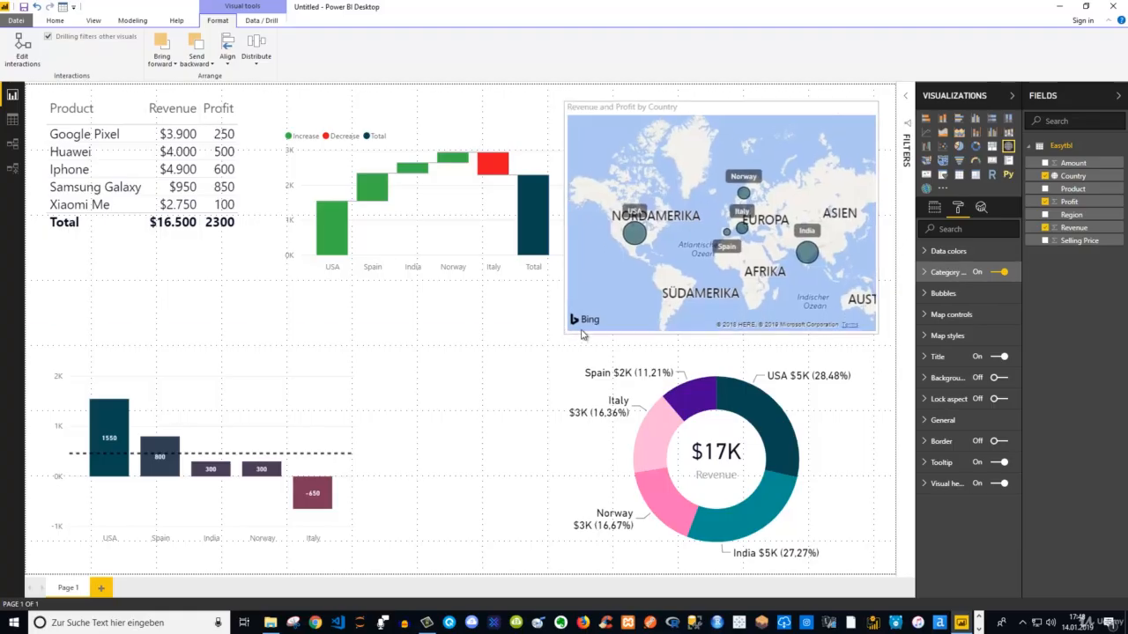
pyautogui.click(791, 146)
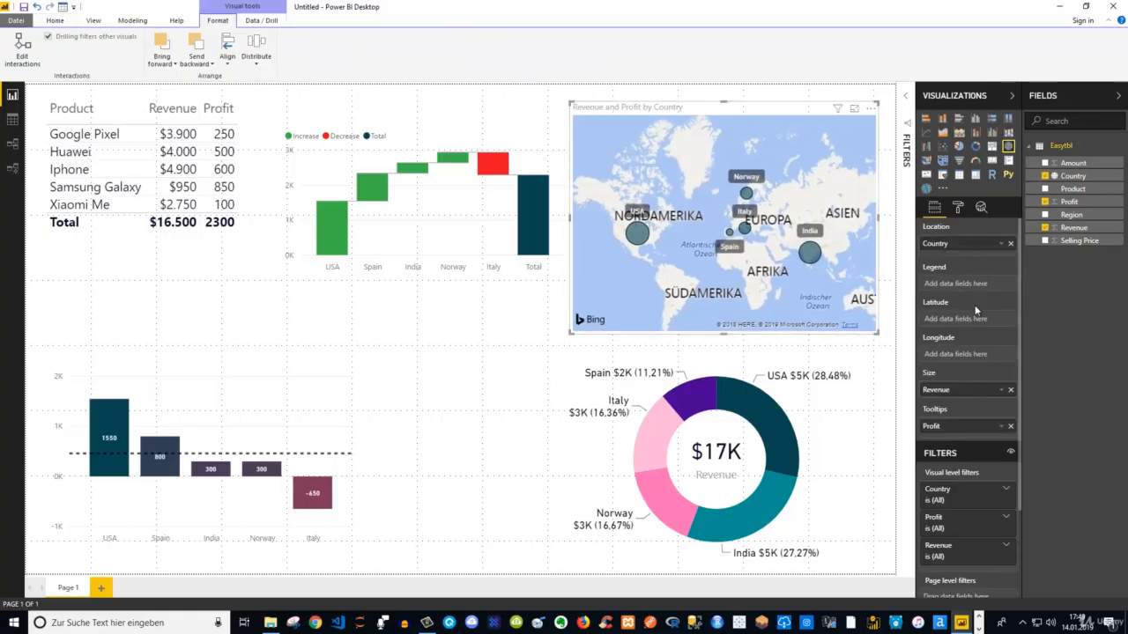
# Try a larger text size for the map's category labels and reduce it again
pyautogui.click(957, 211)
pyautogui.click(930, 274)
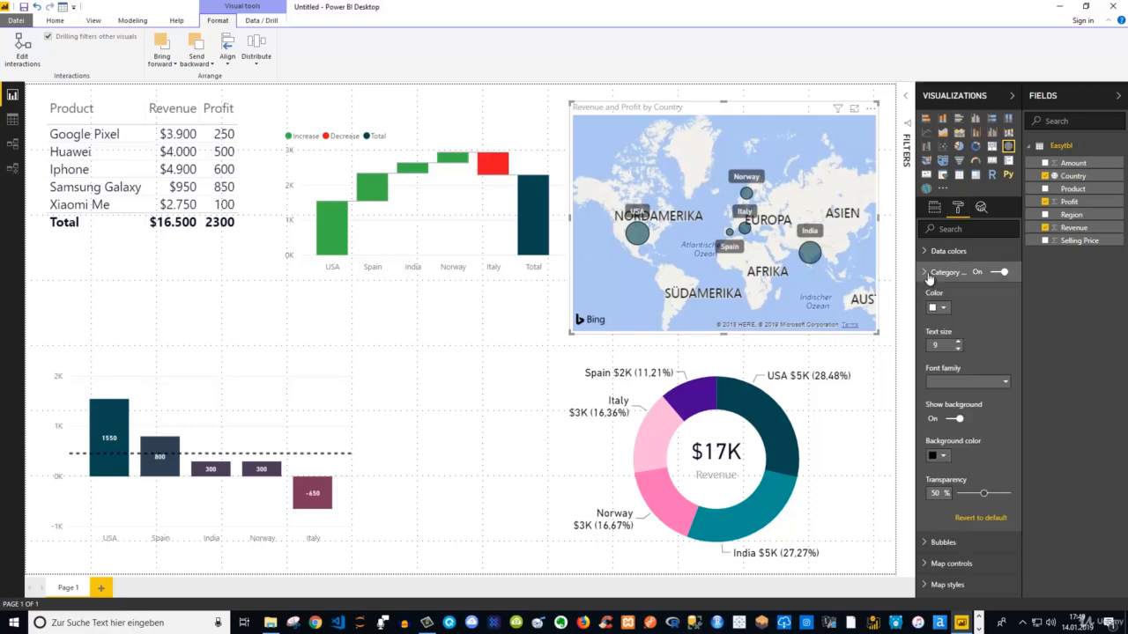
pyautogui.click(957, 343)
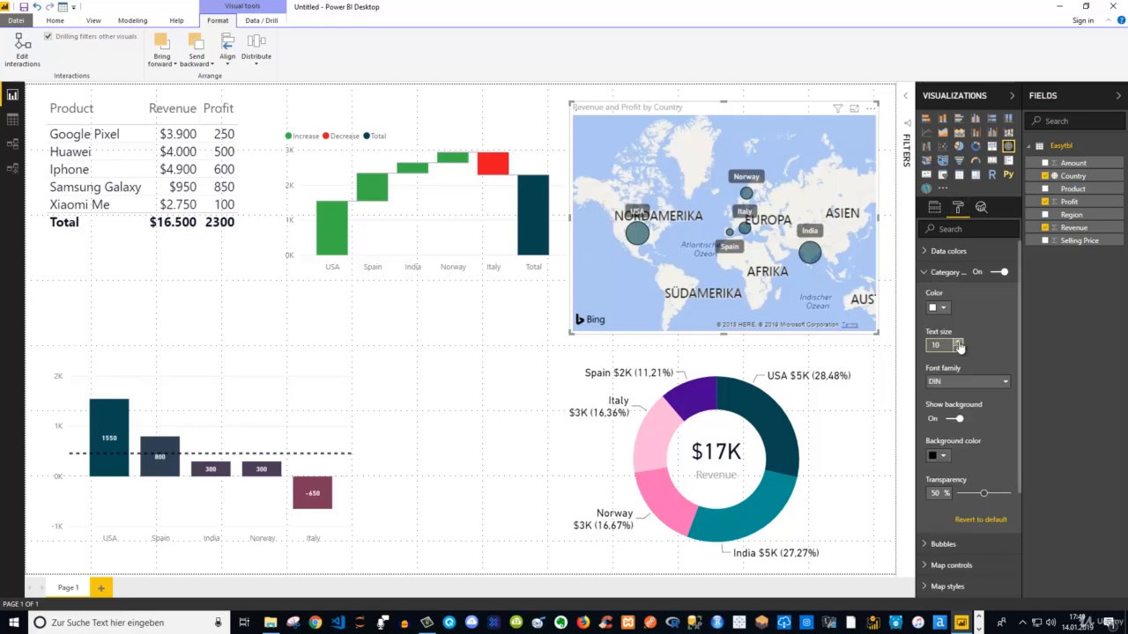
pyautogui.click(957, 342)
pyautogui.click(958, 348)
pyautogui.click(958, 348)
pyautogui.click(929, 279)
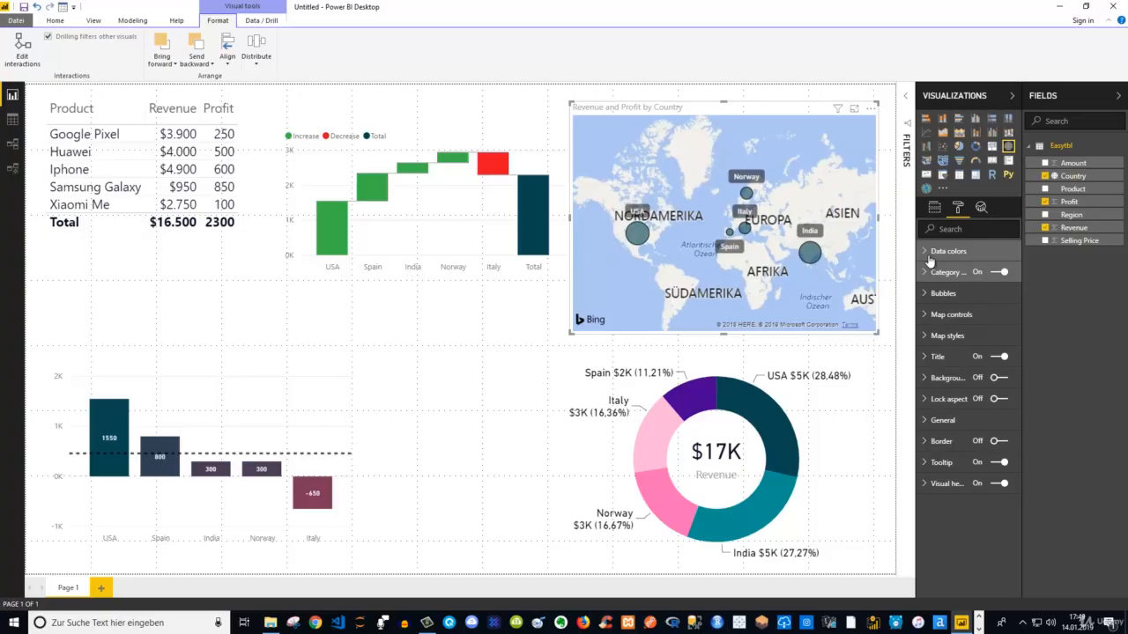
# Try the Light, Dark and Aerial themes on the map and set the theme back to Road
pyautogui.click(925, 340)
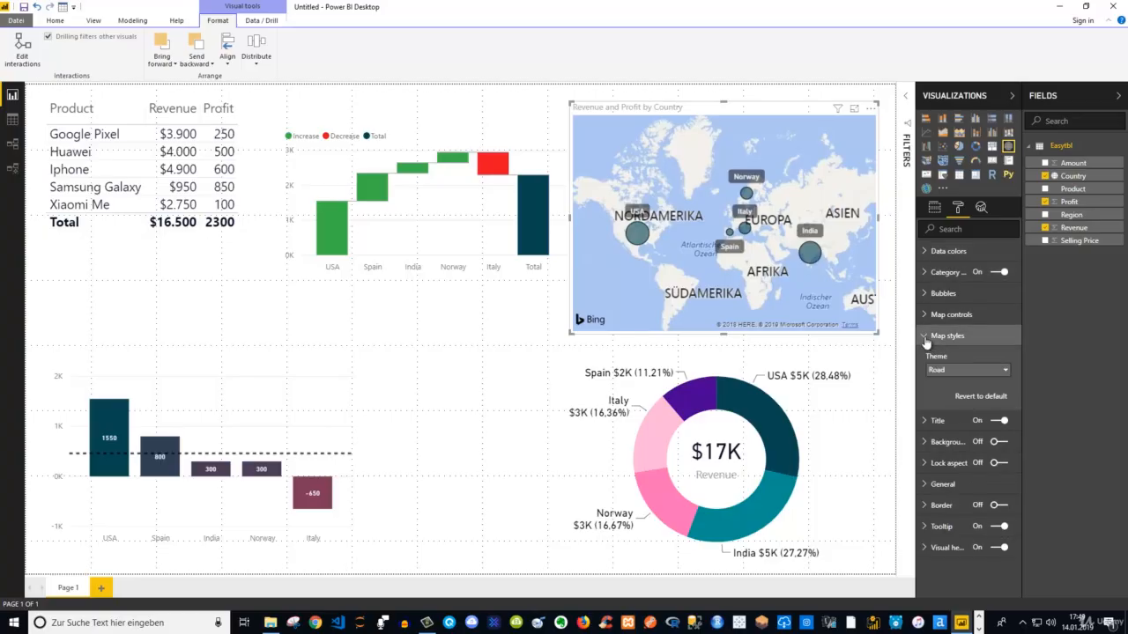
pyautogui.click(953, 372)
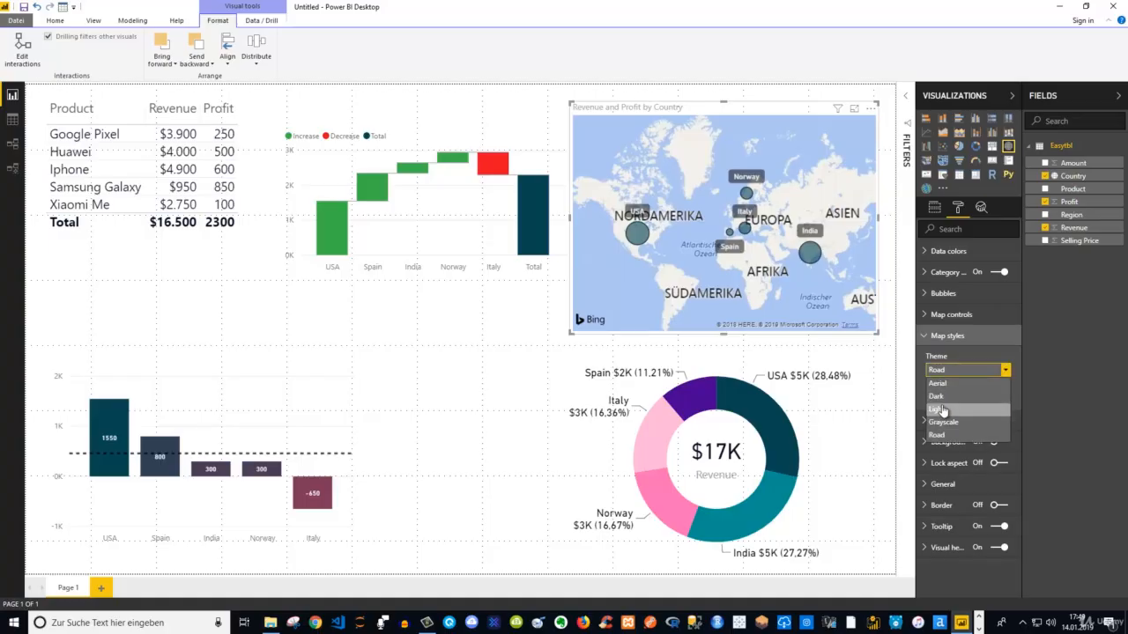
pyautogui.click(940, 409)
pyautogui.click(930, 371)
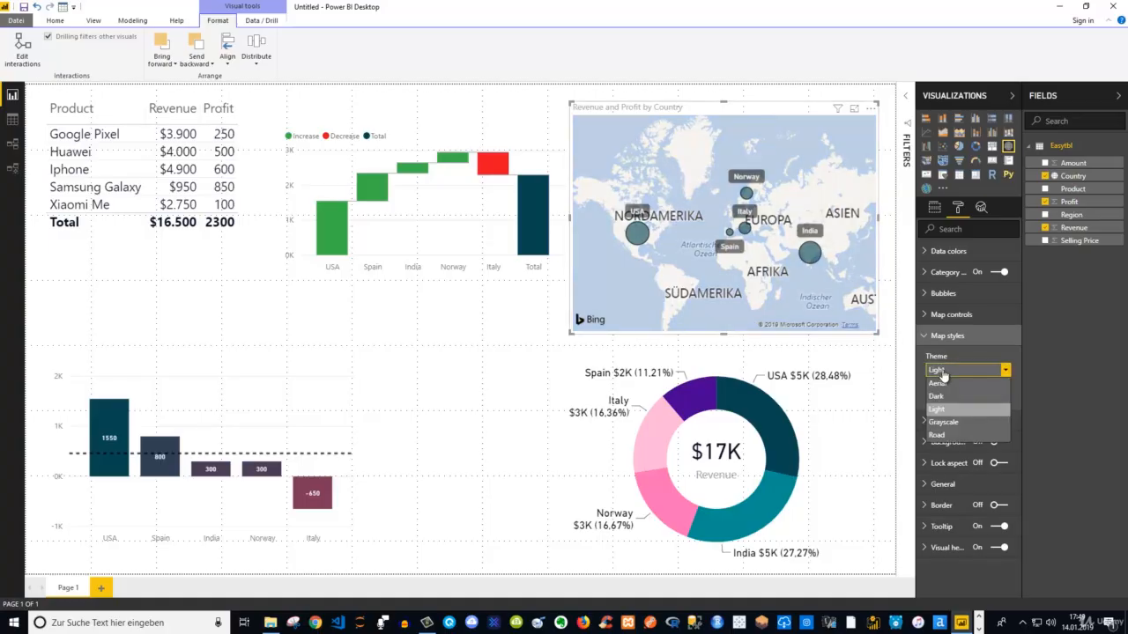
pyautogui.click(950, 392)
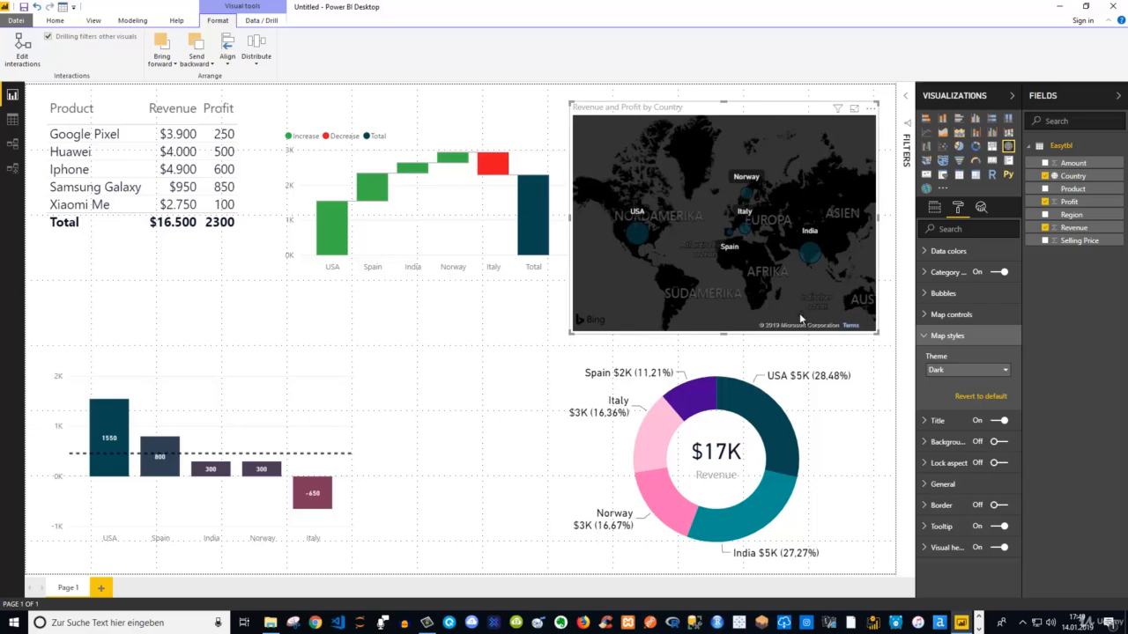
pyautogui.click(946, 374)
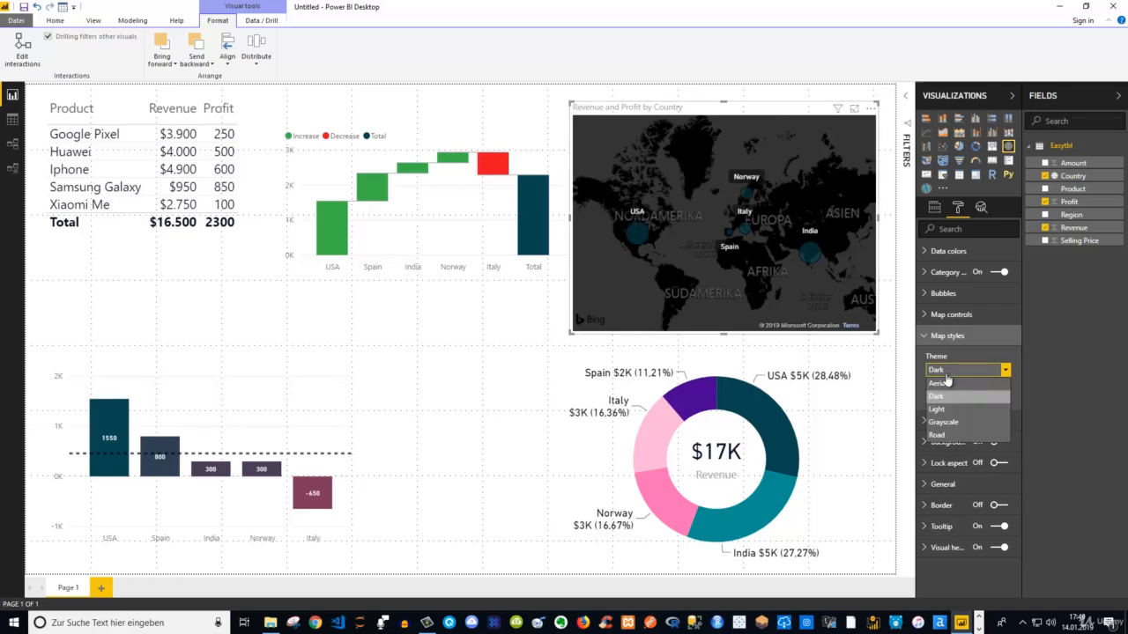
pyautogui.click(948, 383)
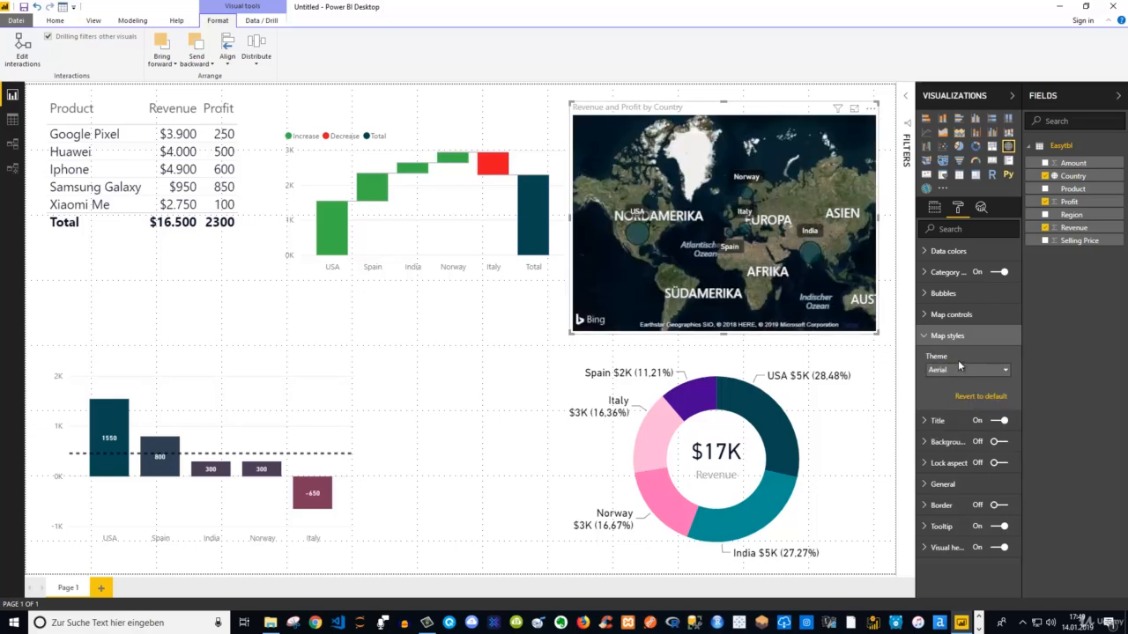
pyautogui.click(958, 368)
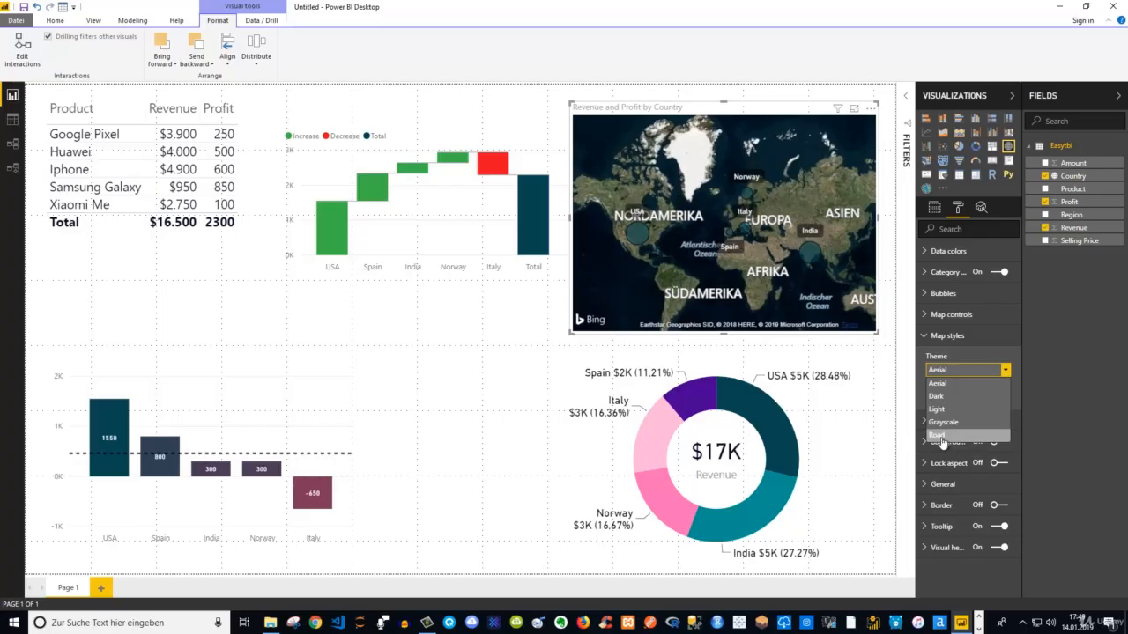
pyautogui.click(943, 437)
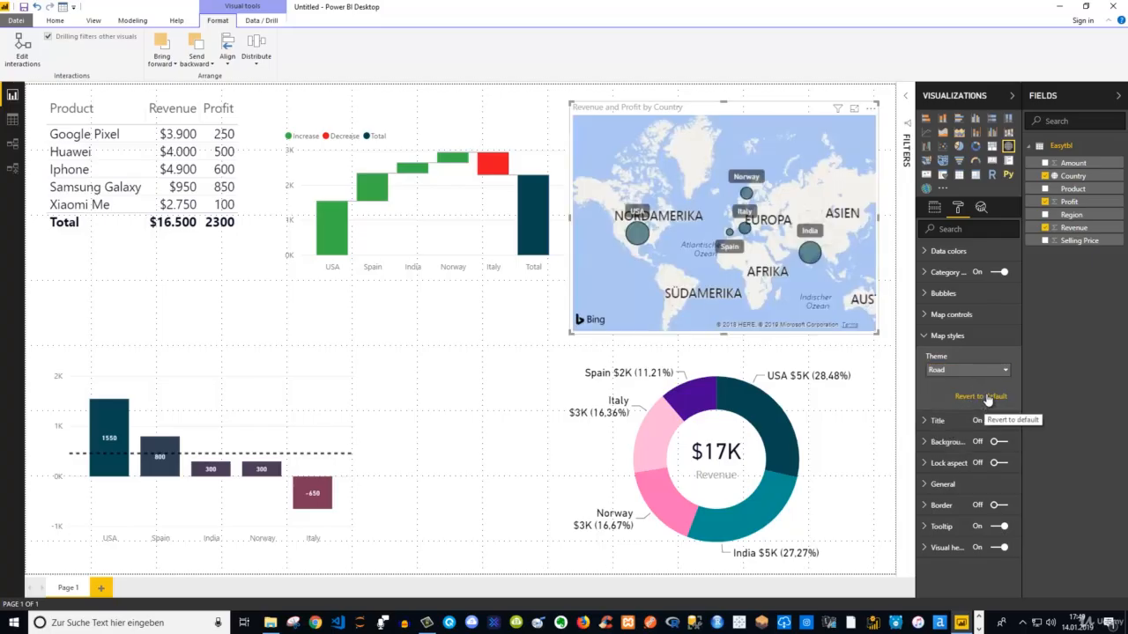
# Set the map's bubble size to 9% and show the individual data color settings for all countries
pyautogui.click(923, 294)
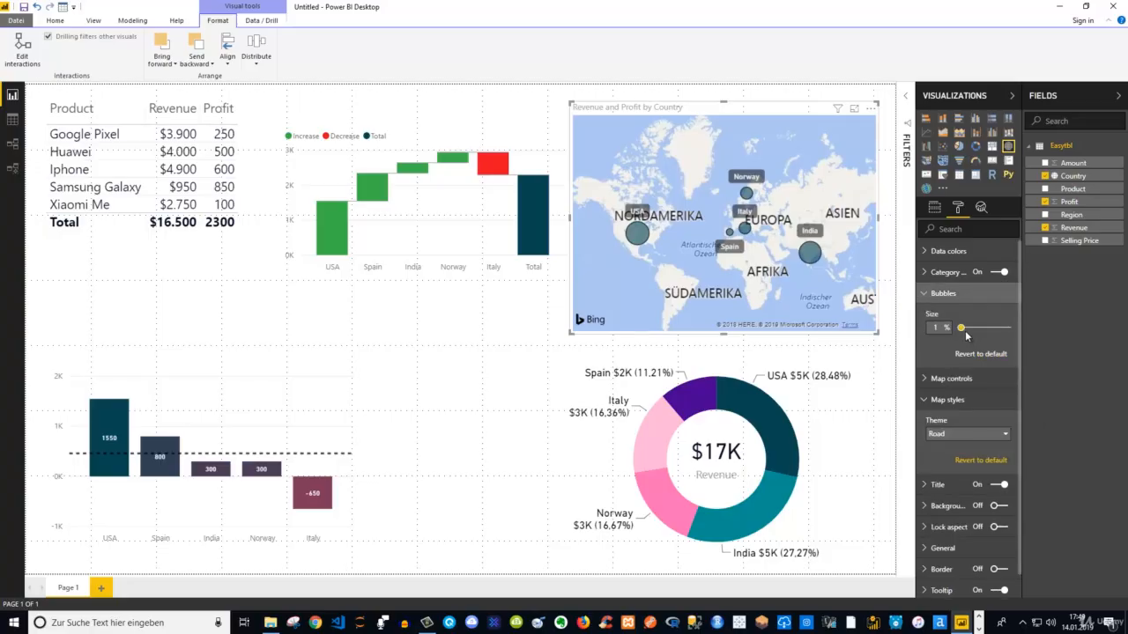
pyautogui.moveTo(963, 330); pyautogui.dragTo(963, 330)
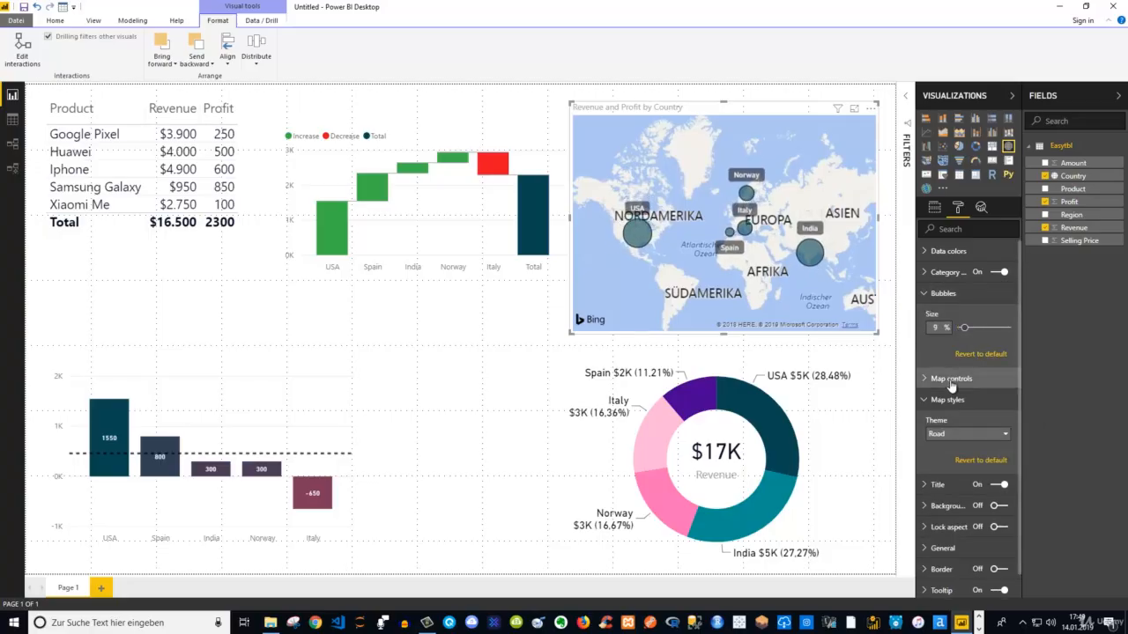
pyautogui.click(923, 254)
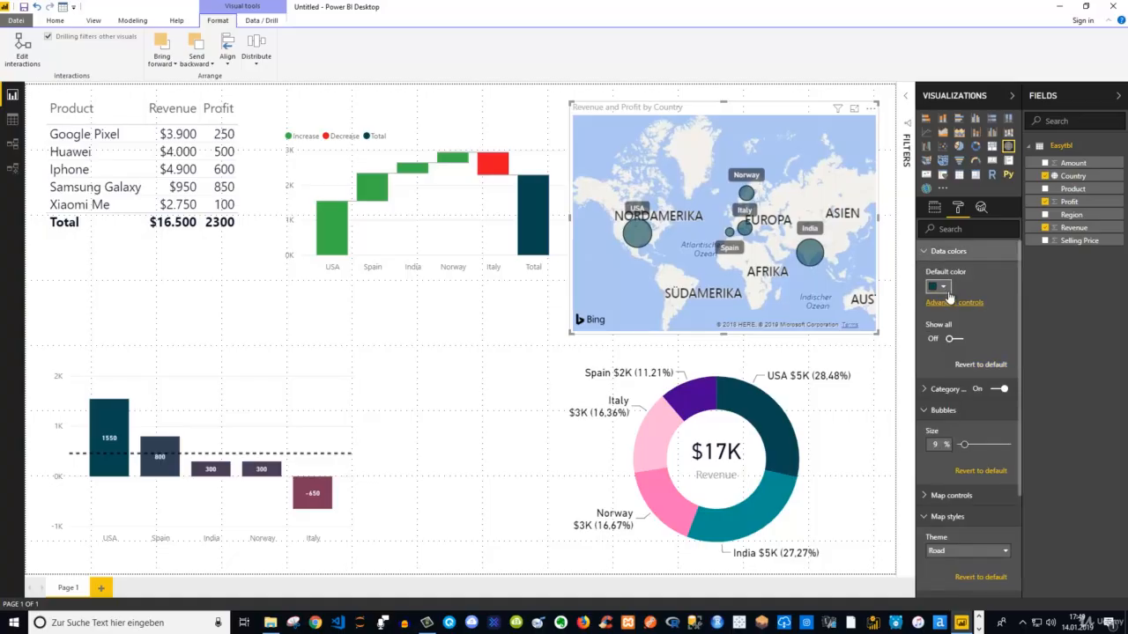
pyautogui.click(954, 338)
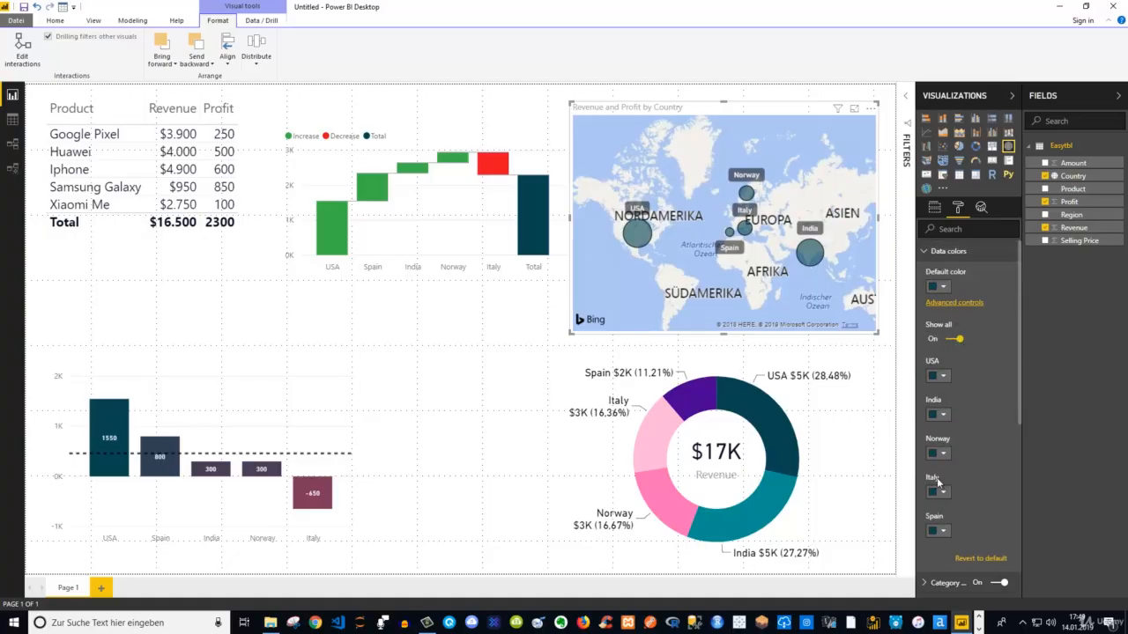
pyautogui.click(956, 303)
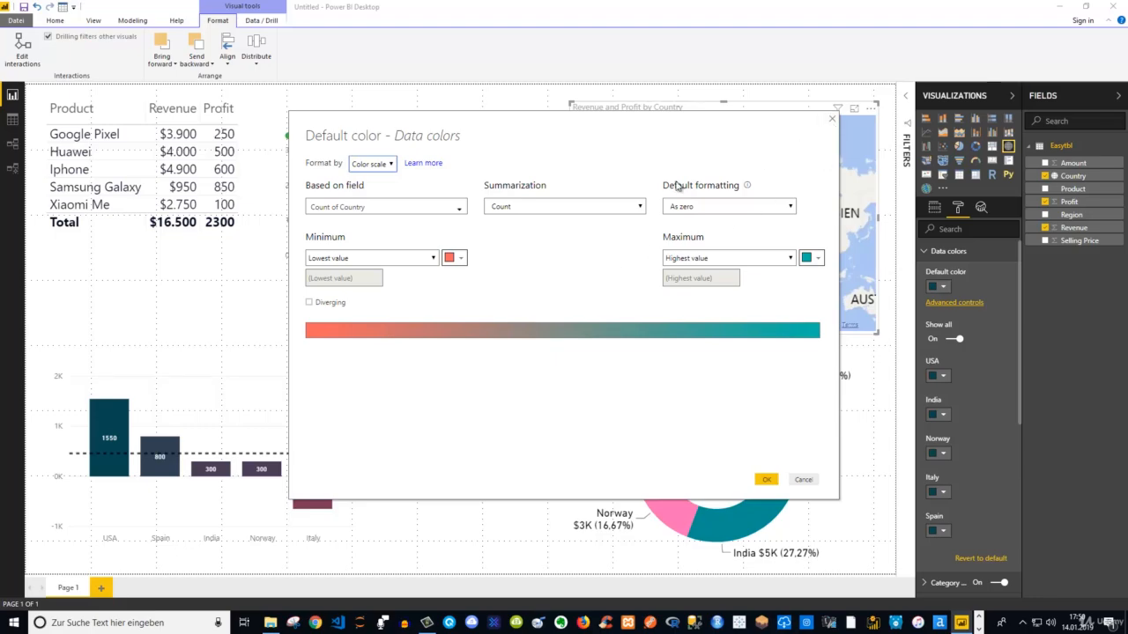
pyautogui.click(393, 167)
pyautogui.click(363, 188)
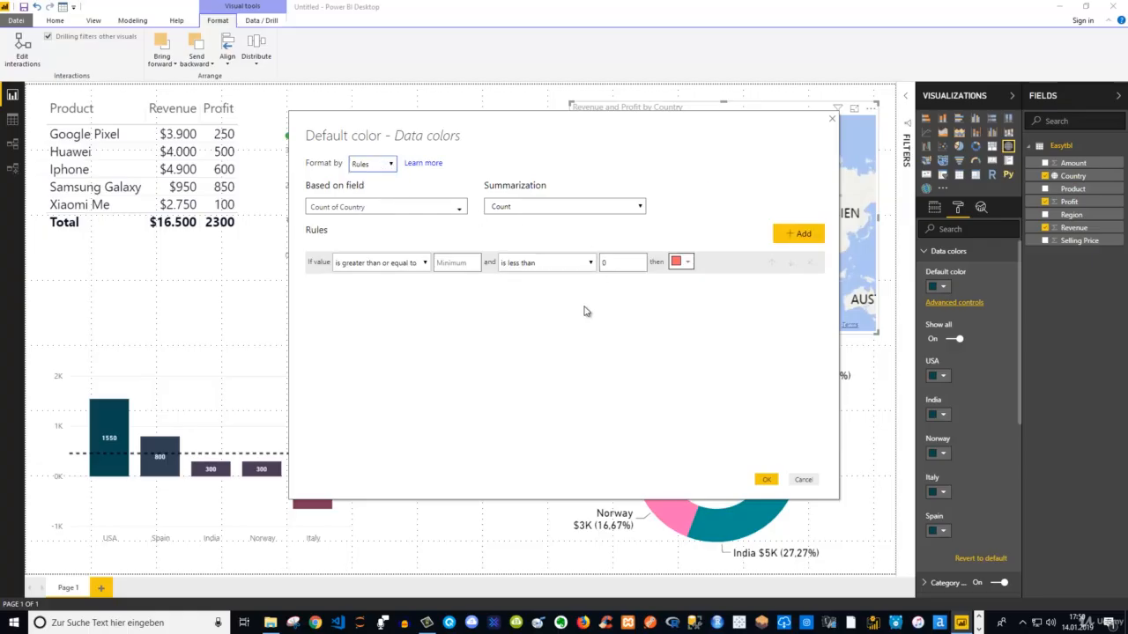
pyautogui.click(831, 120)
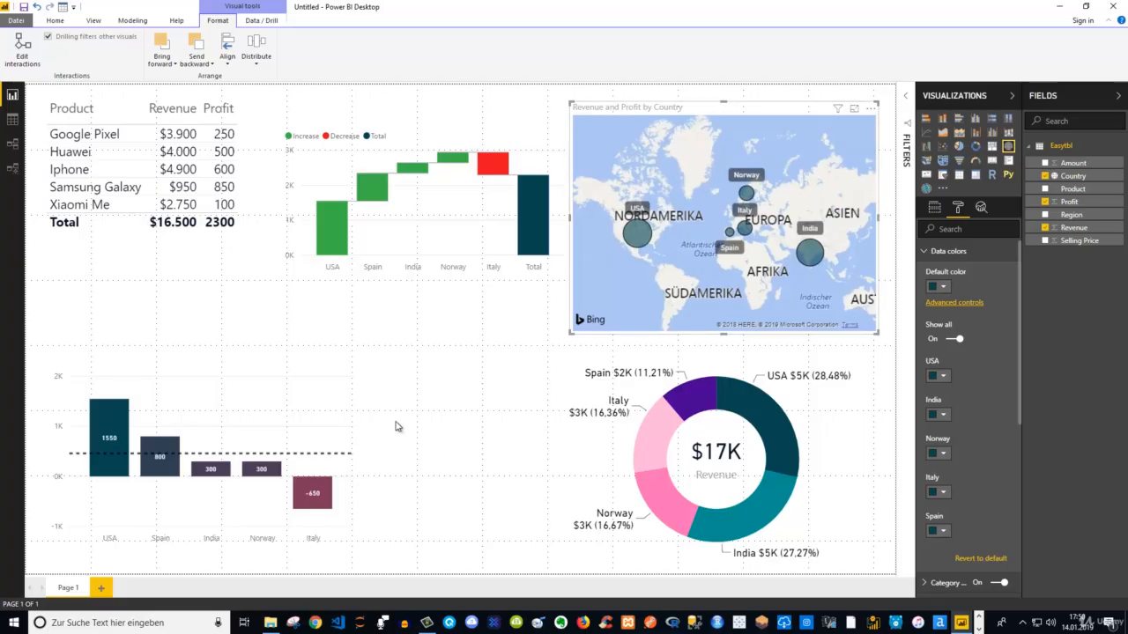
# Add a new slicer to the report page with Product as its field
pyautogui.click(458, 371)
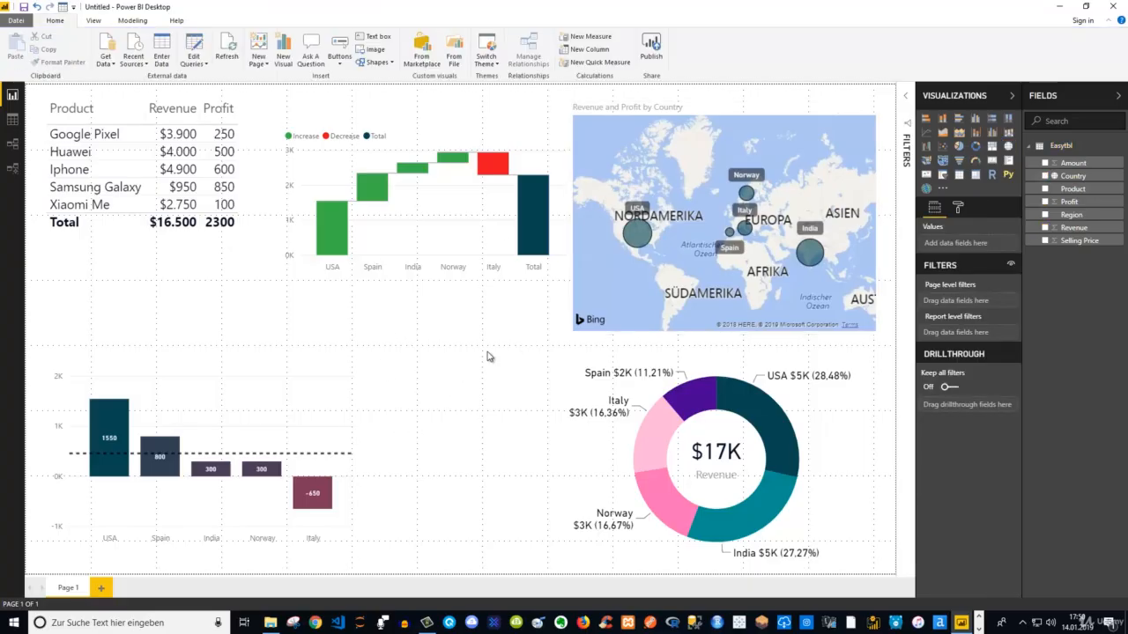
pyautogui.click(943, 177)
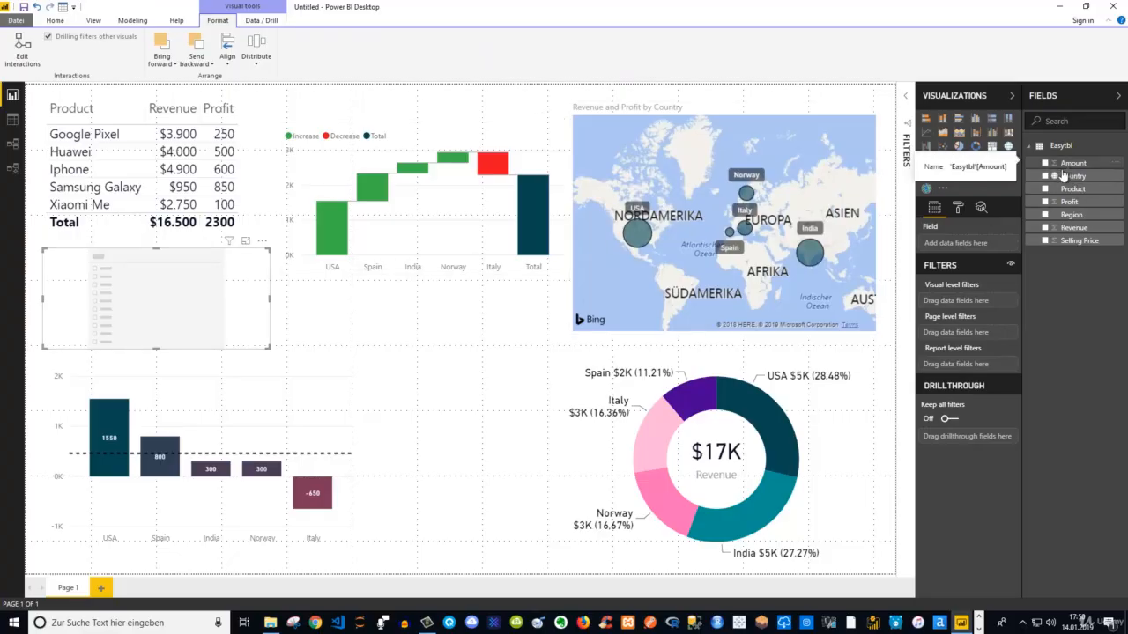
pyautogui.click(1045, 189)
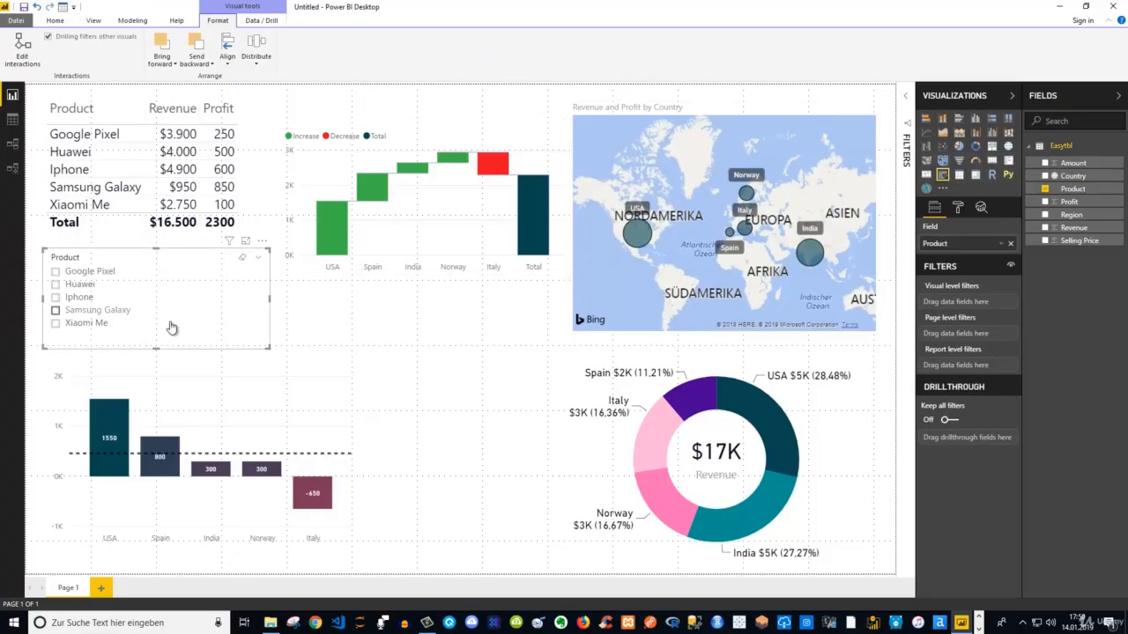
# Move the Product slicer below the waterfall chart and narrow it to fit the product names
pyautogui.moveTo(189, 260); pyautogui.dragTo(477, 311)
pyautogui.click(557, 351)
pyautogui.click(533, 334)
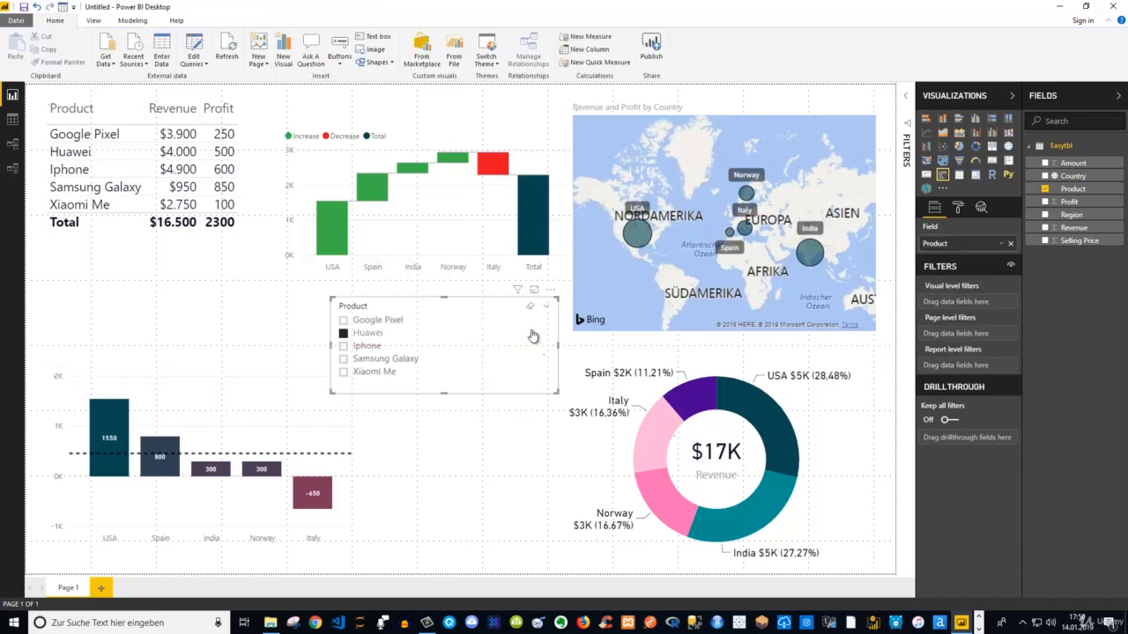
pyautogui.moveTo(557, 349); pyautogui.dragTo(439, 348)
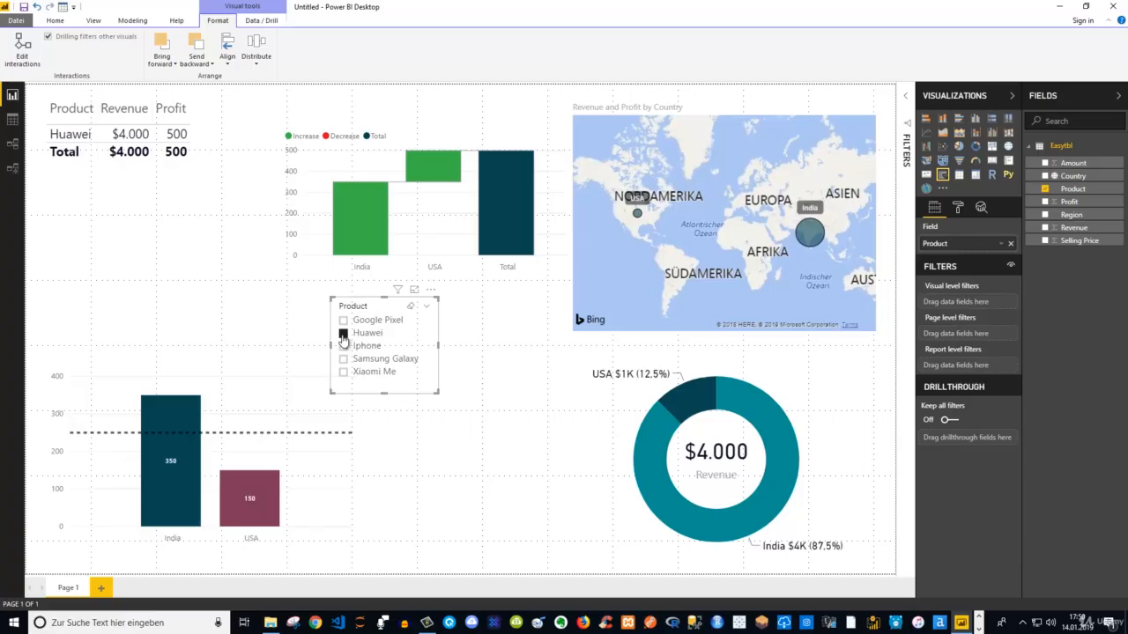
# Test the slicer by filtering the report to Google Pixel alone, and to Google Pixel, Huawei and Iphone together
pyautogui.click(343, 335)
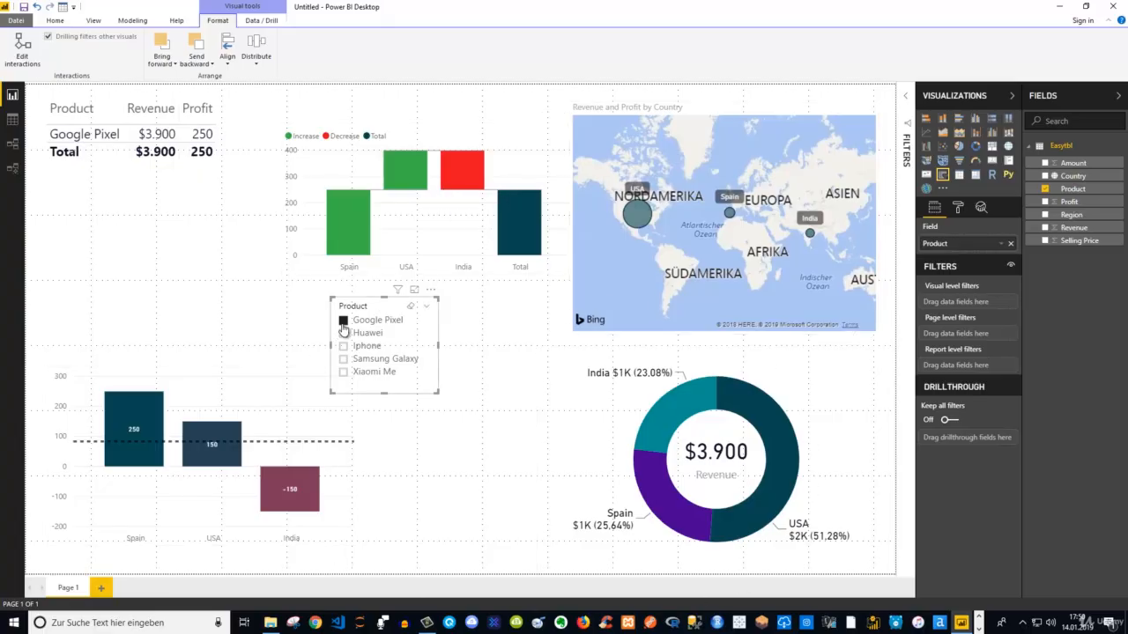
pyautogui.click(343, 322)
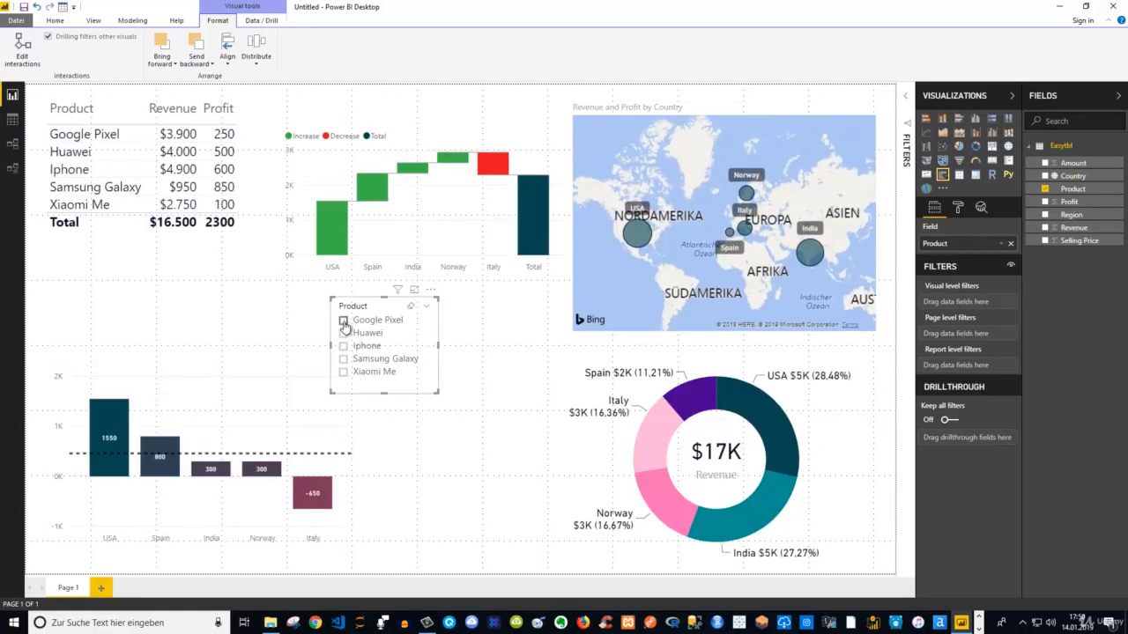
pyautogui.click(344, 322)
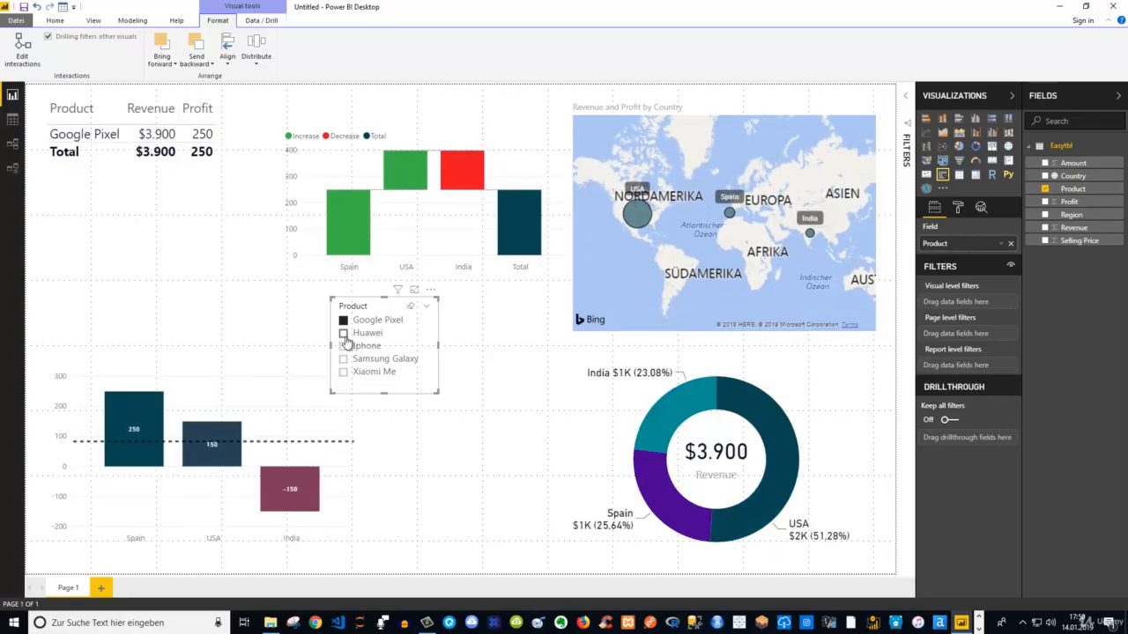
pyautogui.click(343, 334)
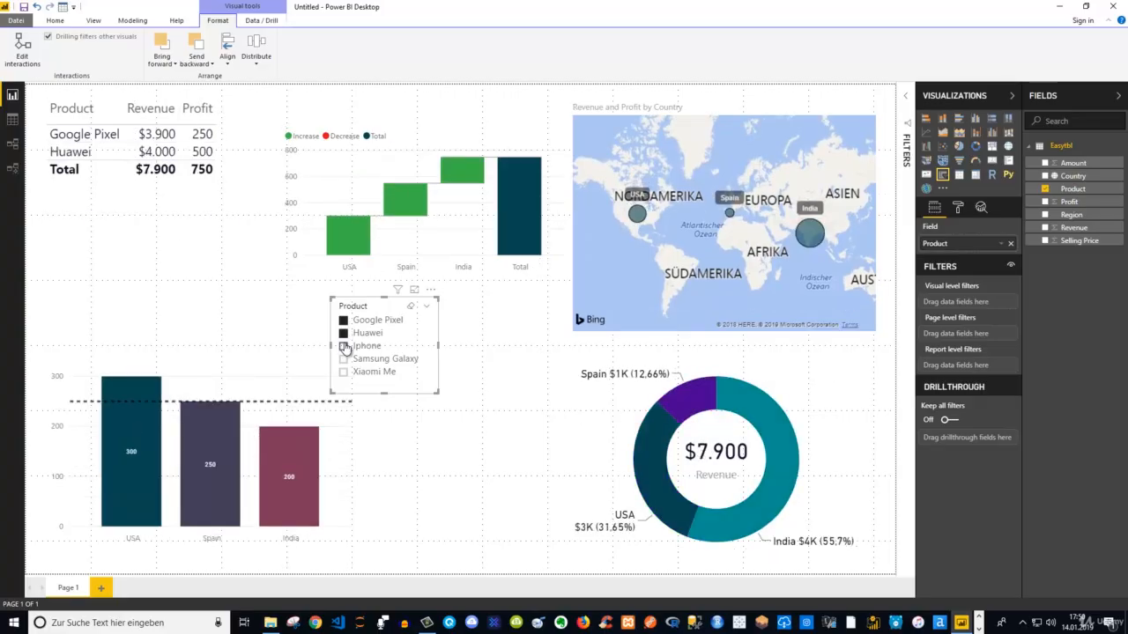
pyautogui.click(344, 346)
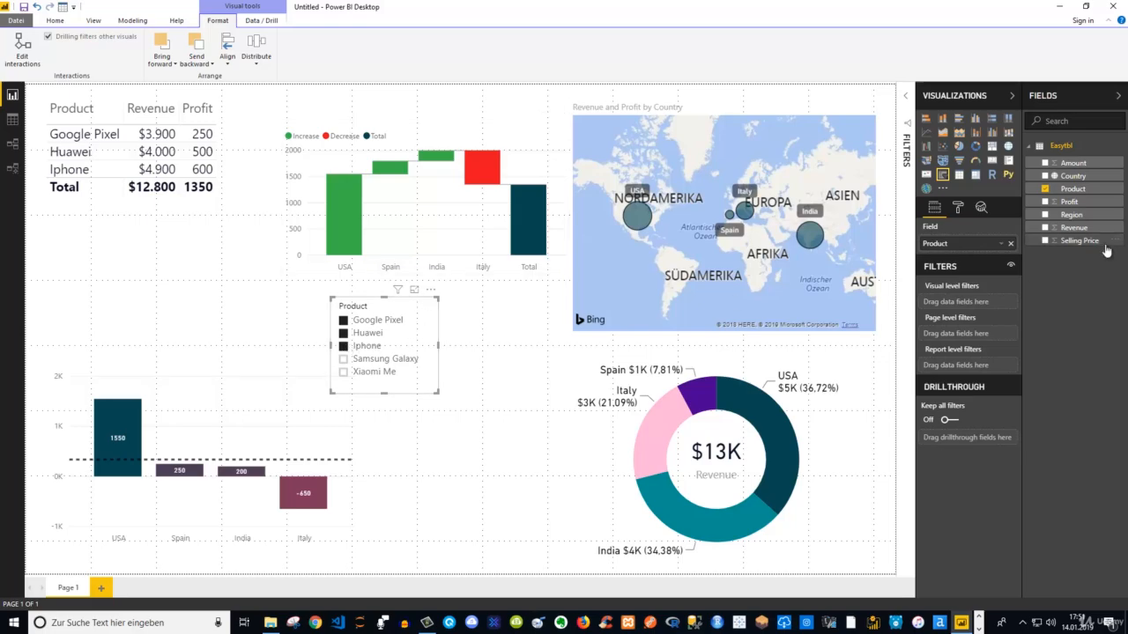
# Set the text size of the Product slicer's items to 12
pyautogui.click(959, 212)
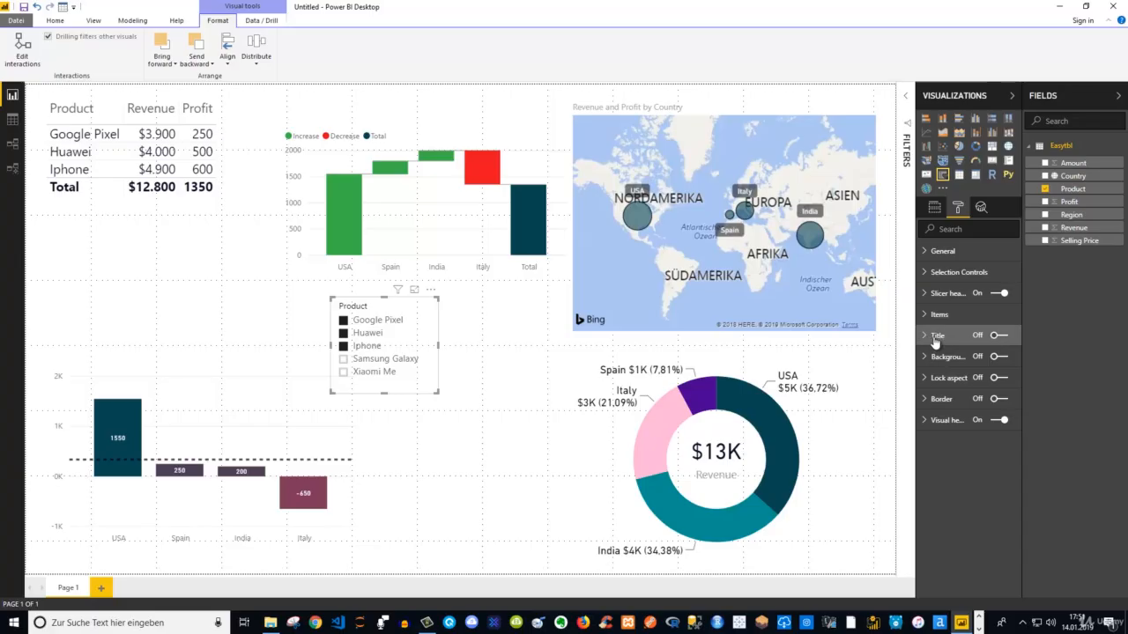
pyautogui.click(928, 322)
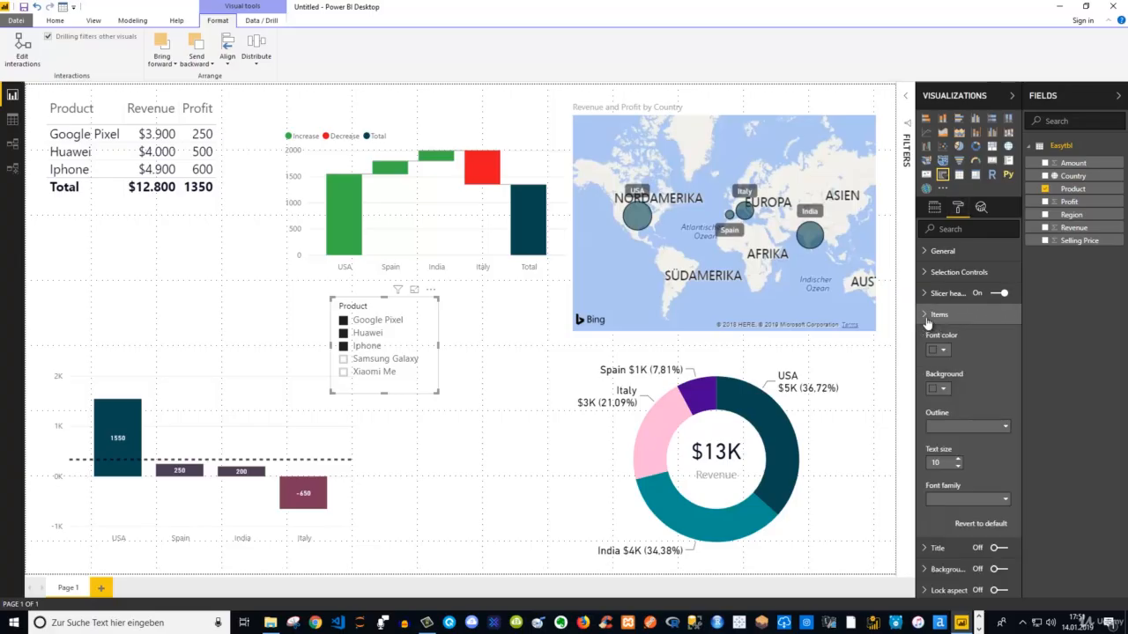
pyautogui.click(957, 459)
pyautogui.click(957, 459)
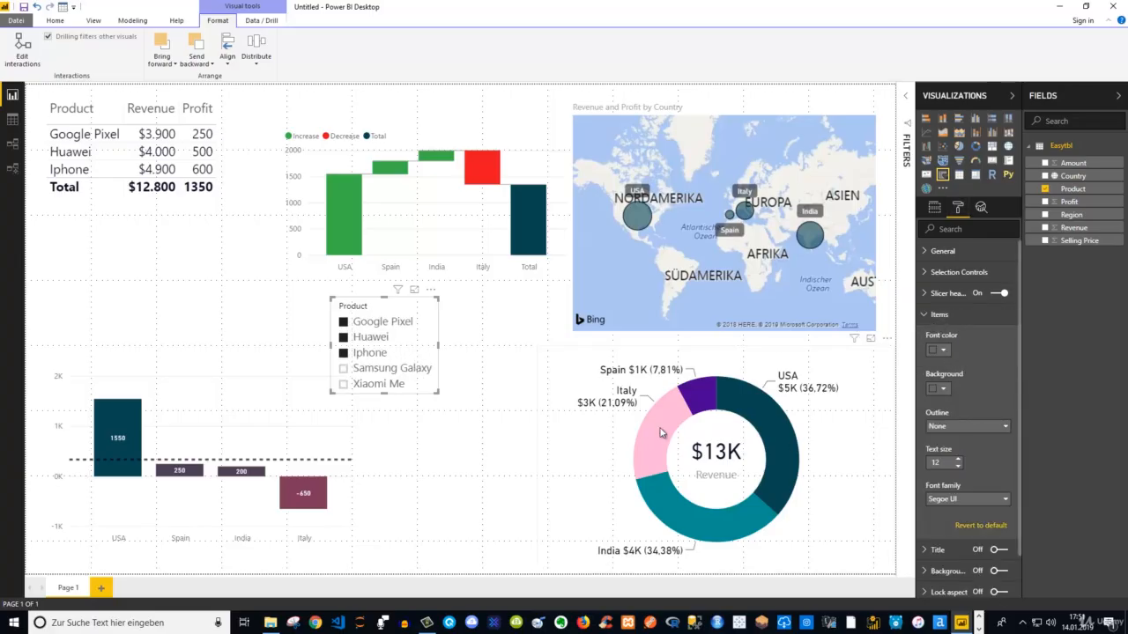
# Enlarge the Product slicer slightly to fit its items and clear all of its selections
pyautogui.moveTo(435, 394); pyautogui.dragTo(441, 399)
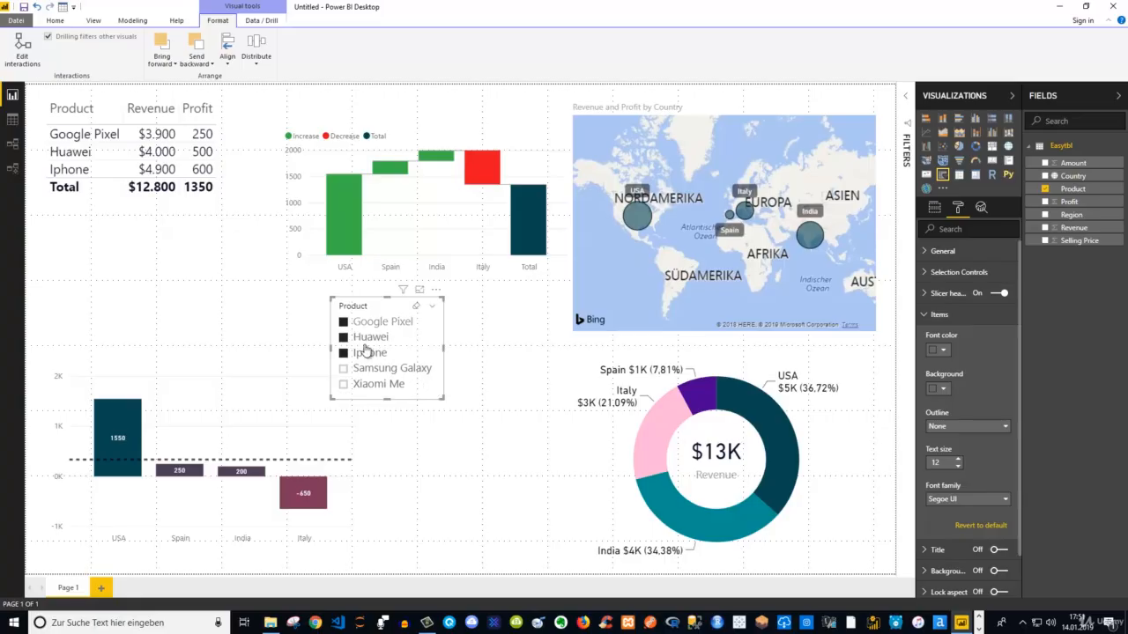
pyautogui.click(416, 309)
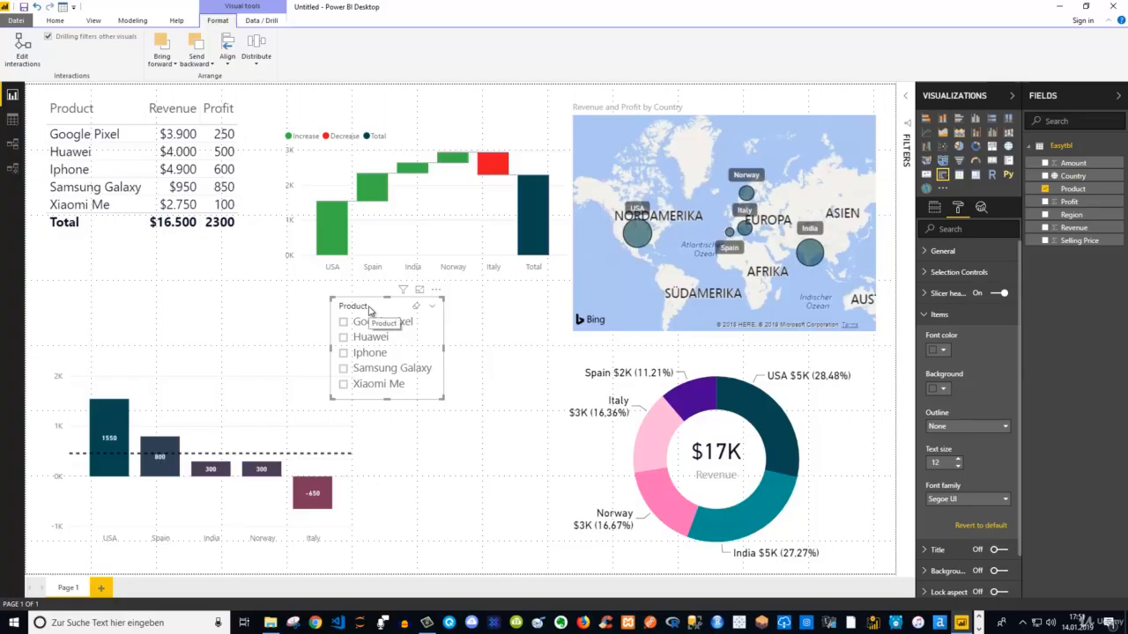
# Test cross-filtering from the revenue donut by selecting USA alone and Norway alone, clearing each selection
pyautogui.click(764, 416)
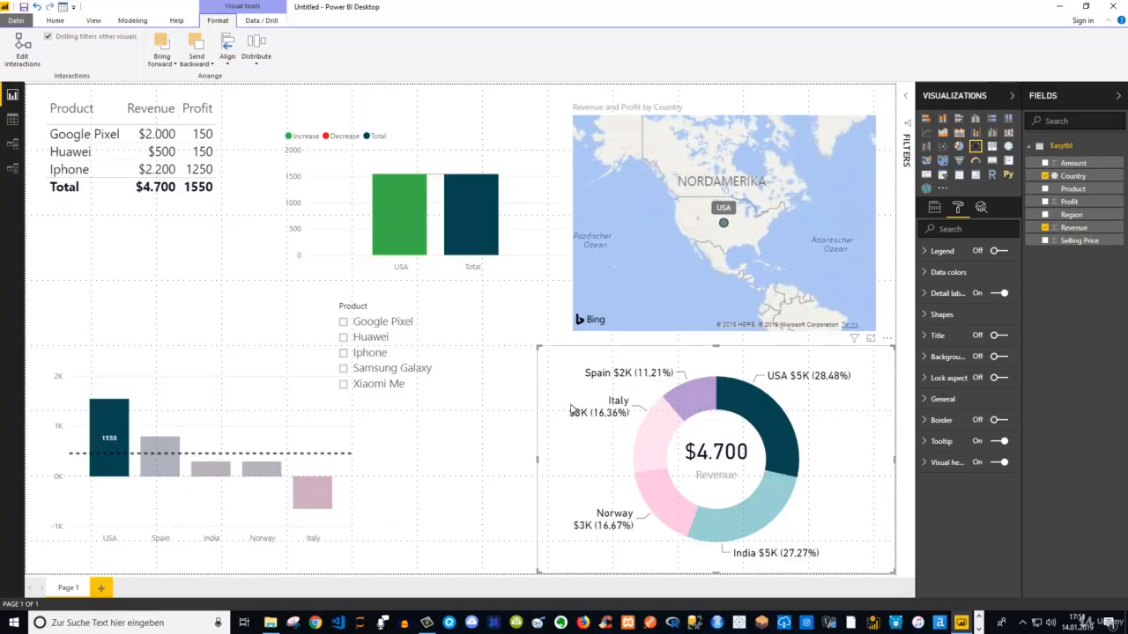
pyautogui.click(753, 424)
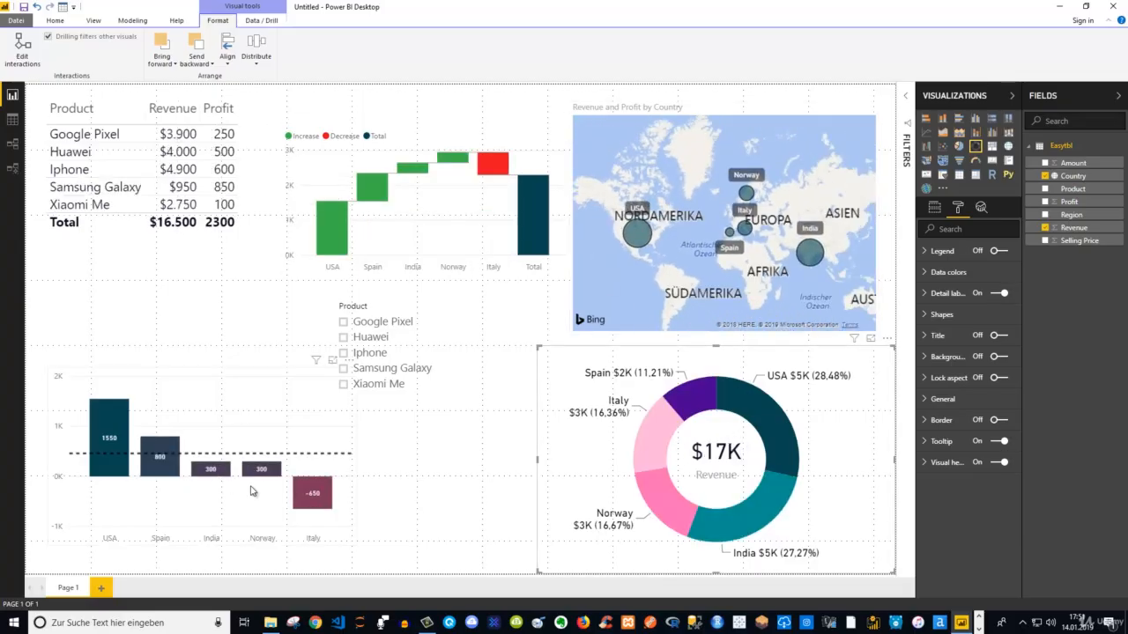
pyautogui.click(671, 498)
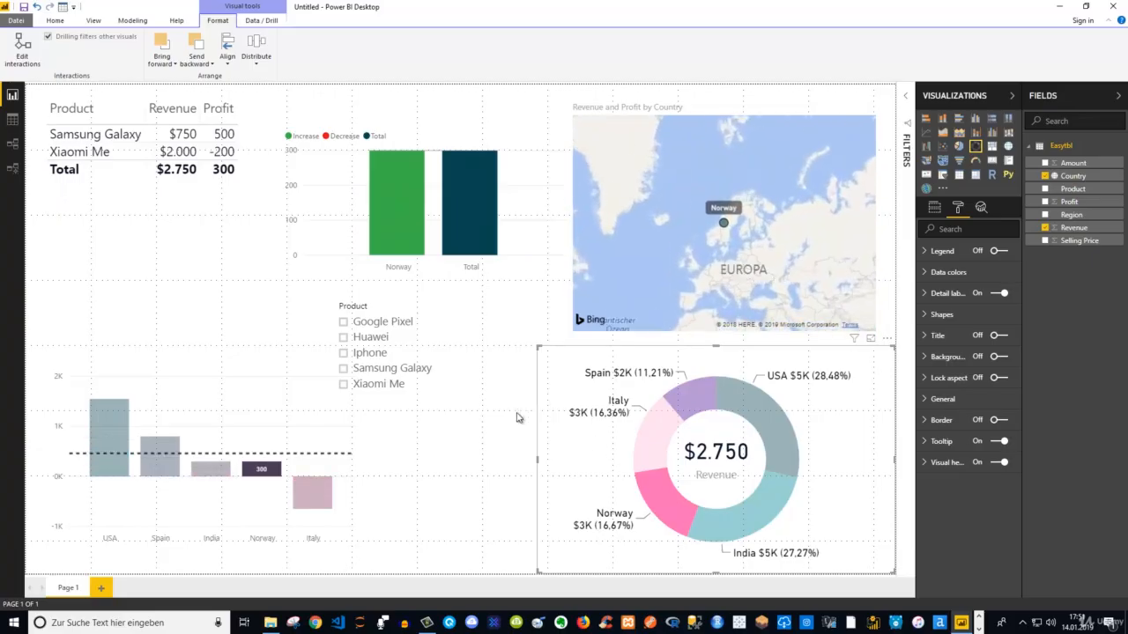
pyautogui.click(675, 502)
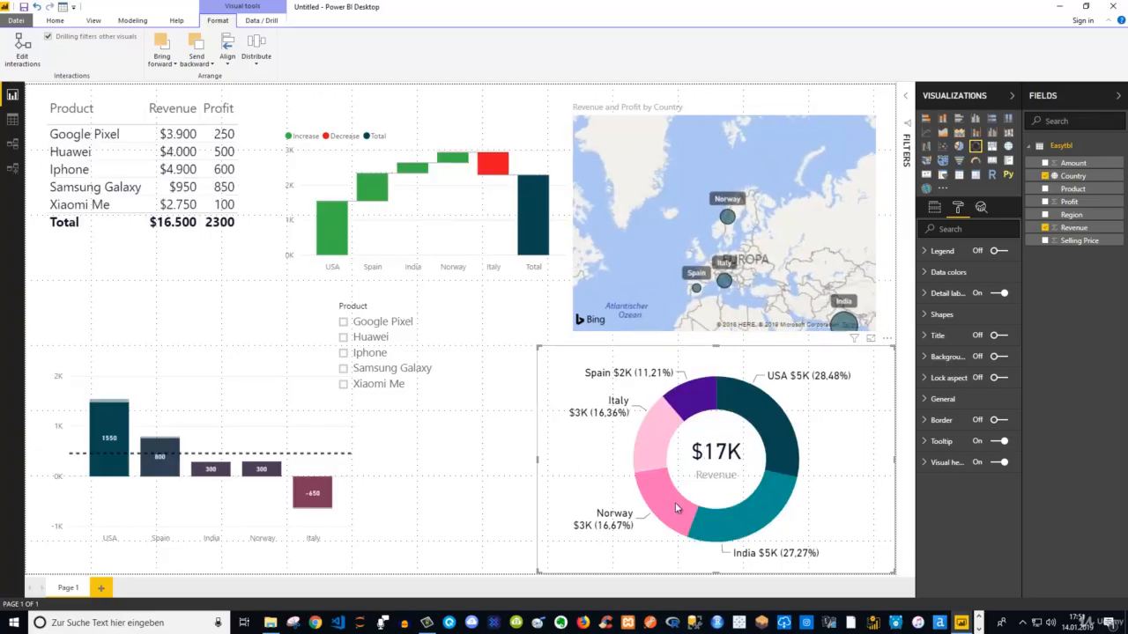
# Test cross-filtering from the profit column chart with India alone and with India and USA together, and clear the selection
pyautogui.click(222, 475)
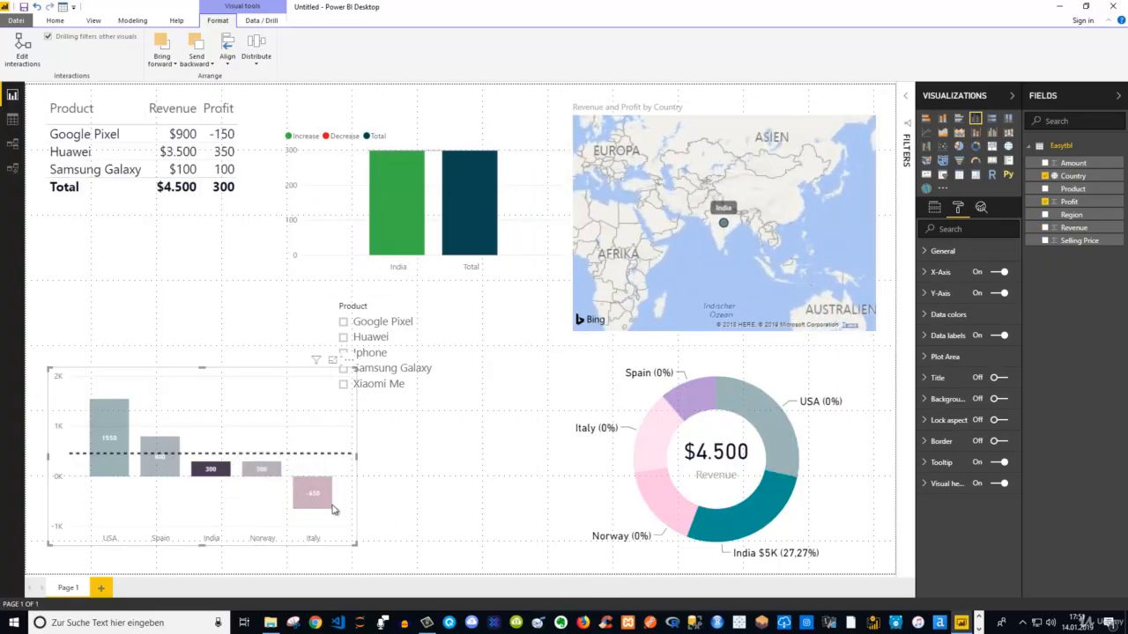
pyautogui.moveTo(219, 478)
pyautogui.keyDown('ctrl'); pyautogui.click(103, 473); pyautogui.keyUp('ctrl')
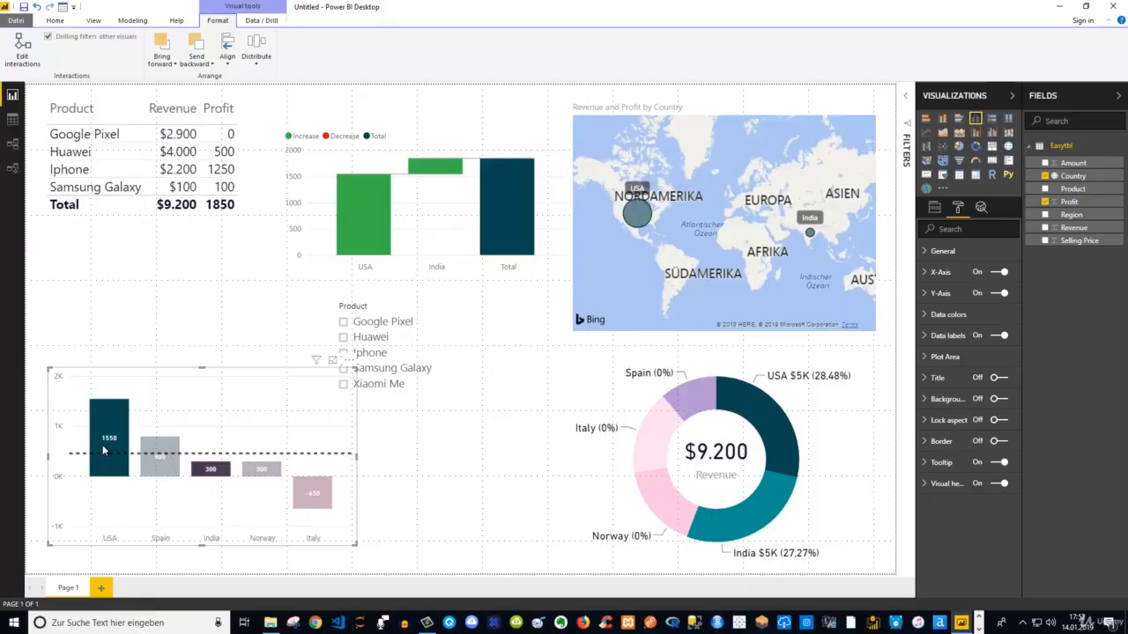
pyautogui.click(116, 417)
pyautogui.click(114, 418)
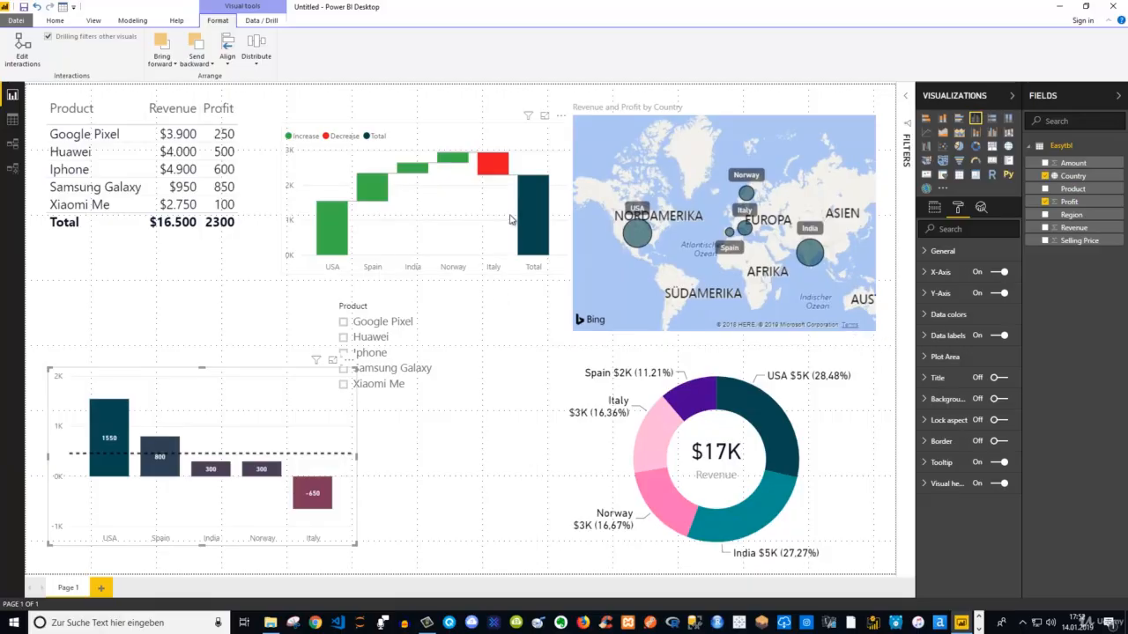
# Test cross-filtering from Xiaomi Me in the product table and from Italy and USA in the waterfall chart, clearing each selection
pyautogui.click(74, 209)
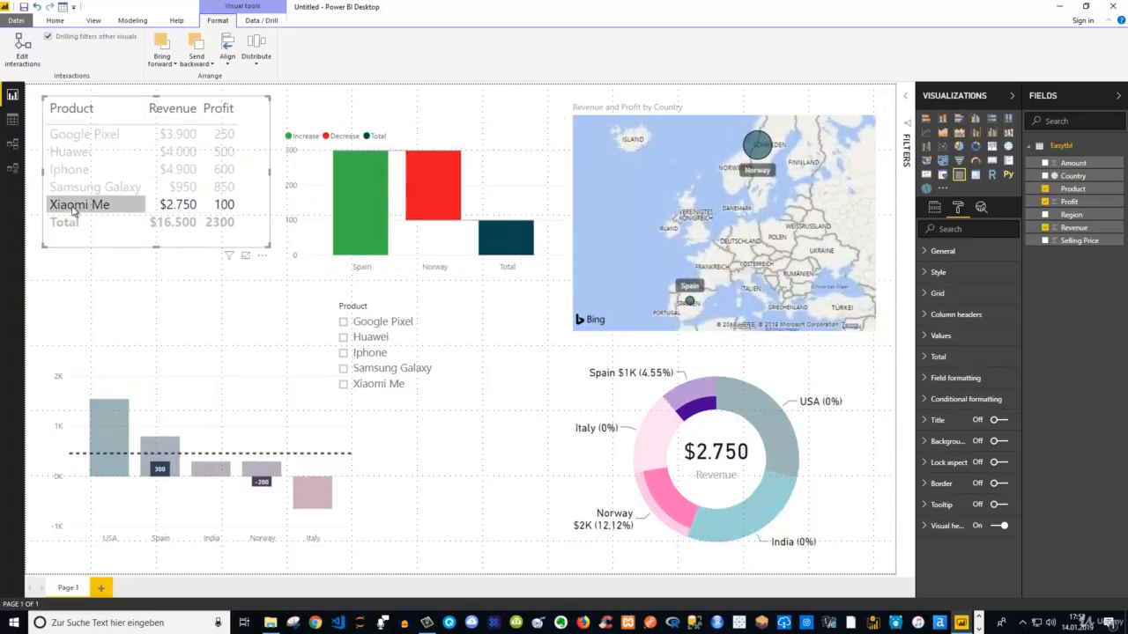
pyautogui.click(74, 210)
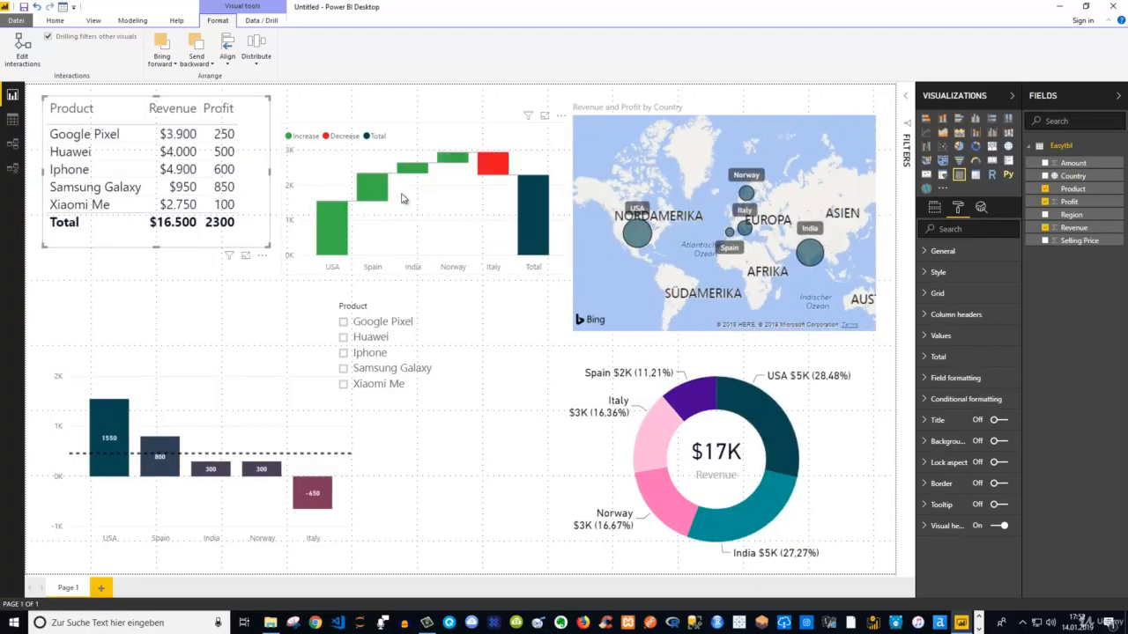
pyautogui.click(493, 164)
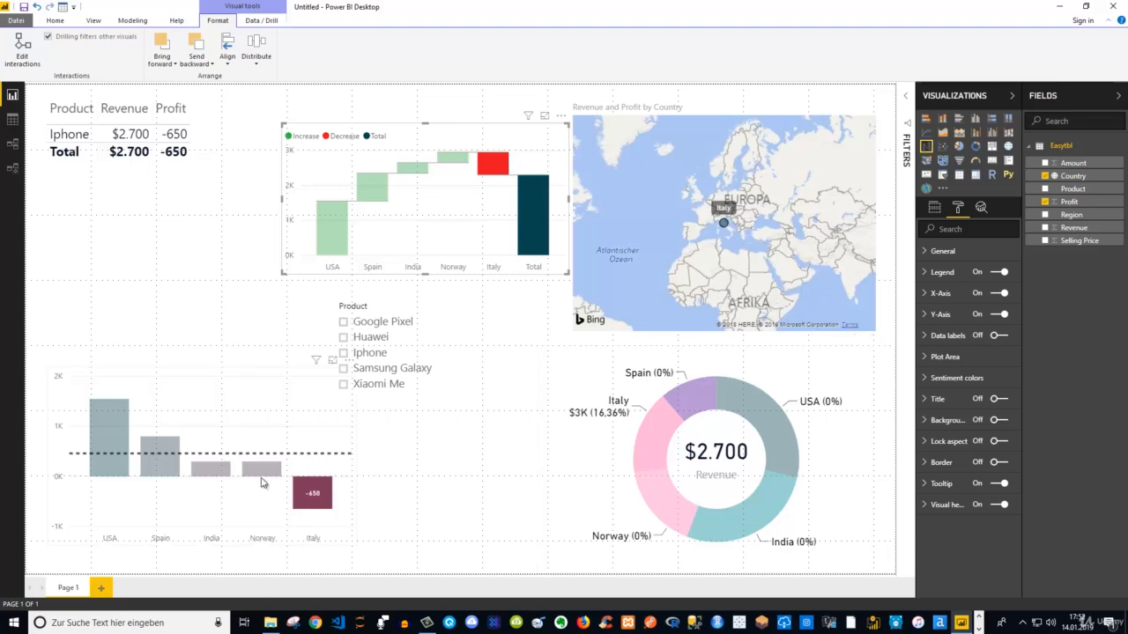
pyautogui.moveTo(226, 473)
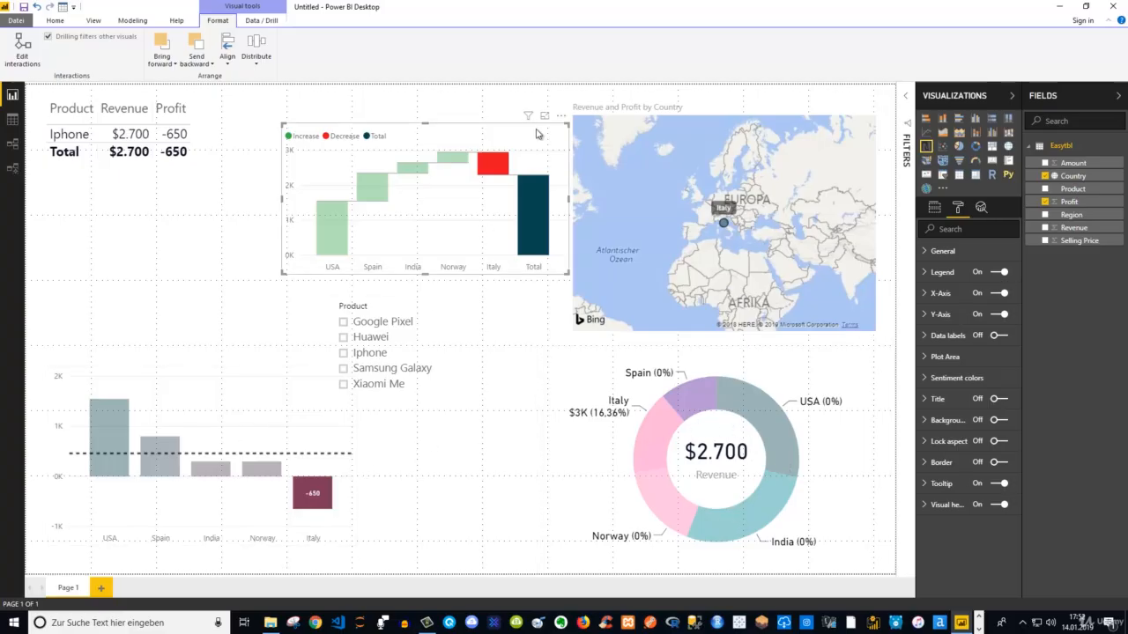
pyautogui.click(499, 162)
pyautogui.click(334, 225)
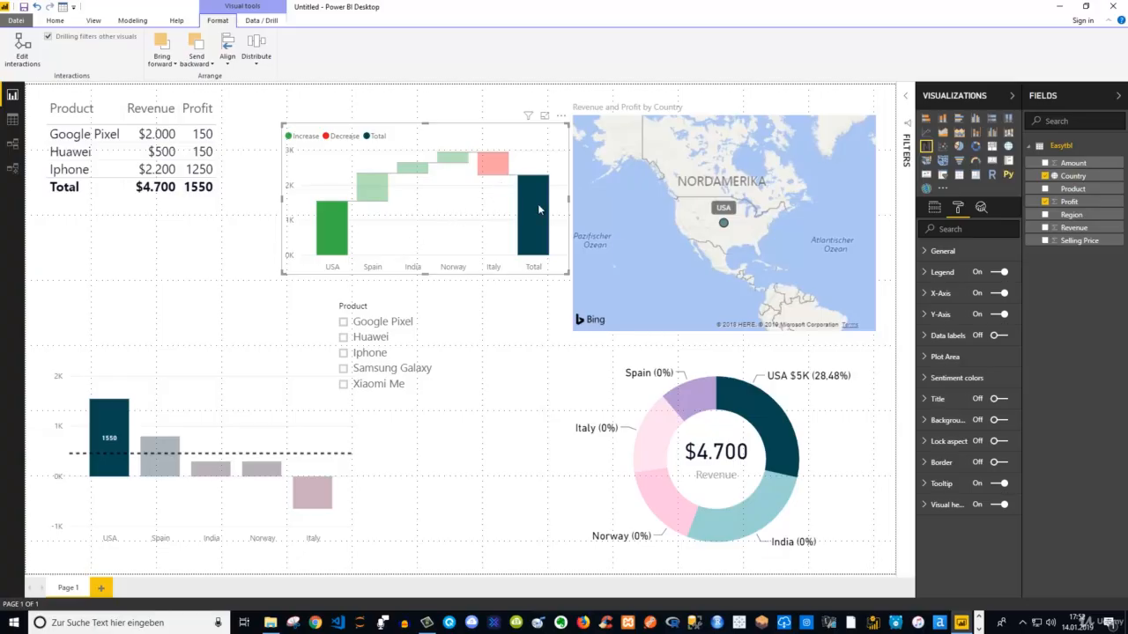
pyautogui.moveTo(528, 209)
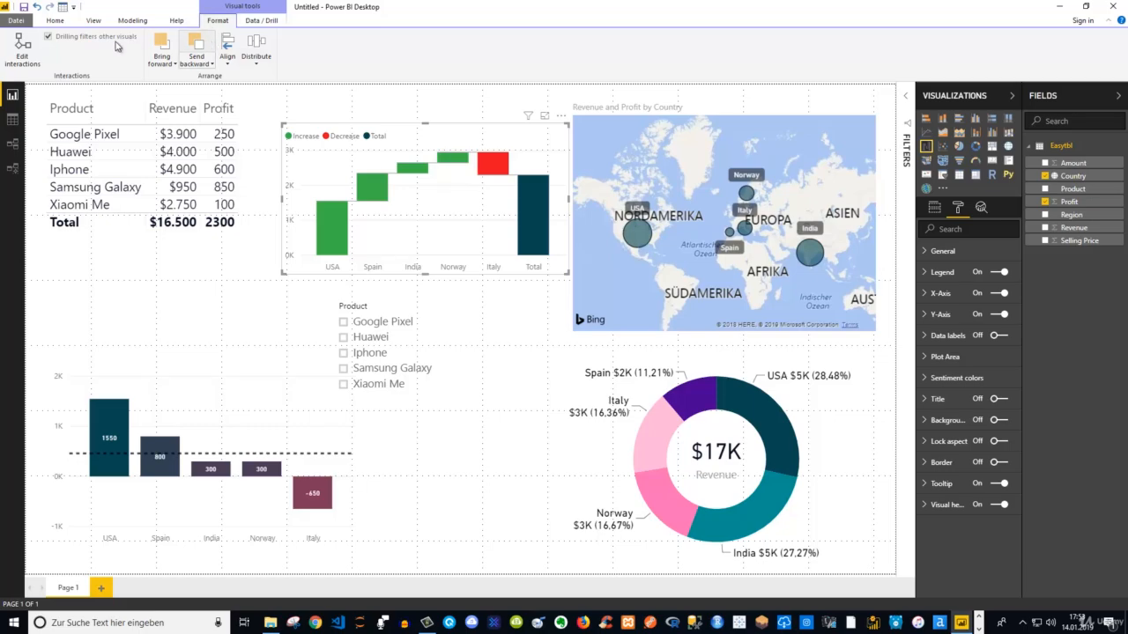
# Edit the waterfall chart's interactions so it leaves the map unaffected and filters the revenue donut and profit column chart
pyautogui.click(22, 55)
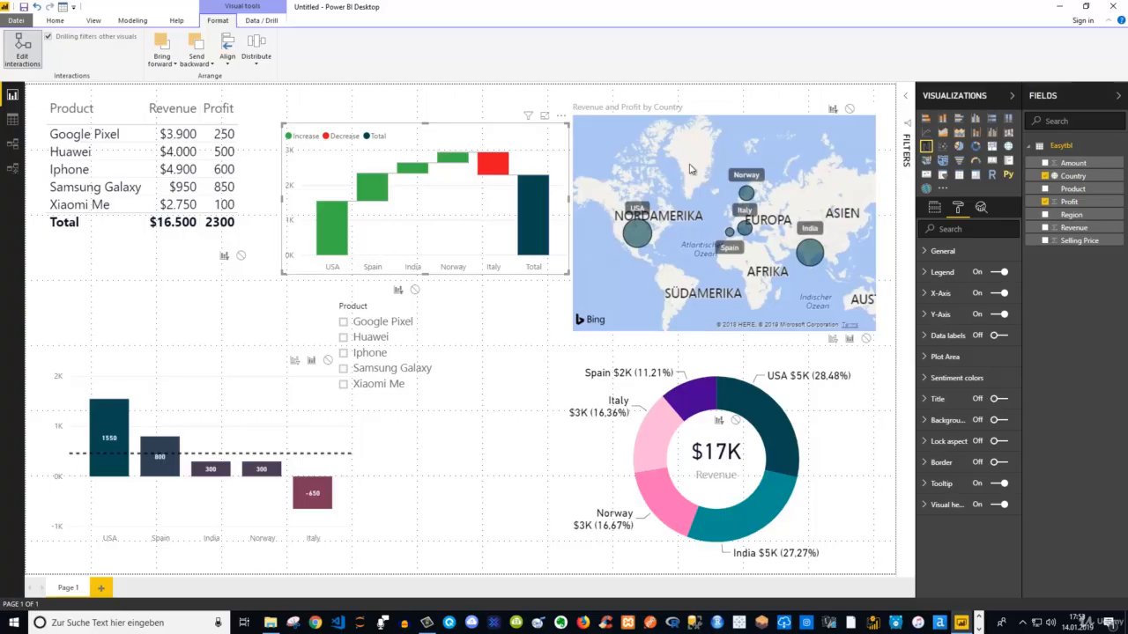
pyautogui.click(817, 110)
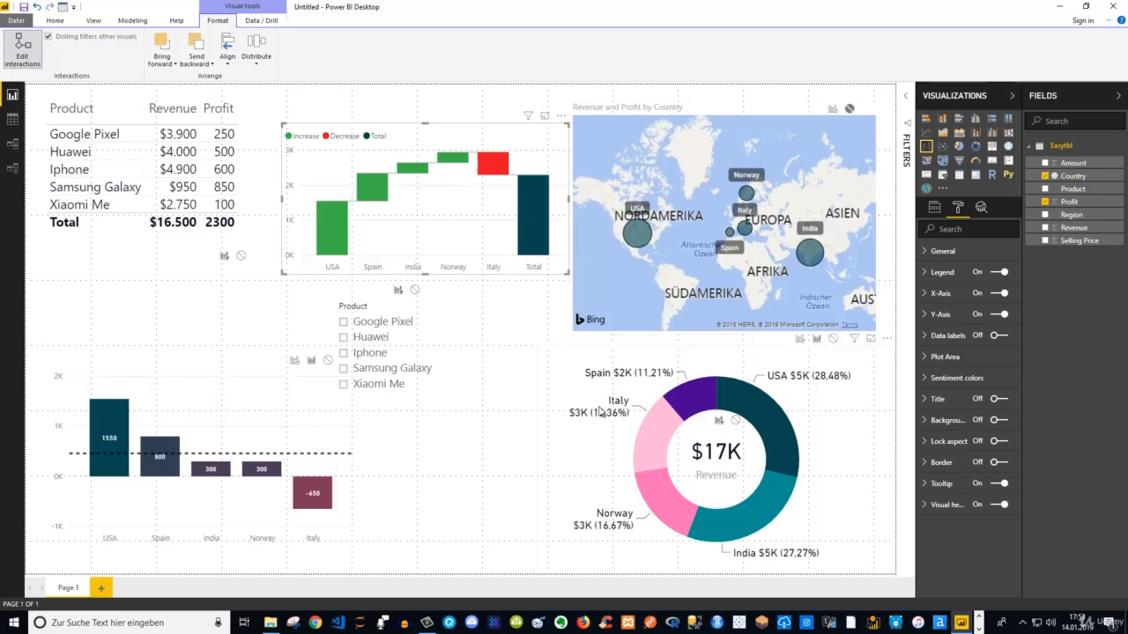
pyautogui.moveTo(341, 212)
pyautogui.click(801, 341)
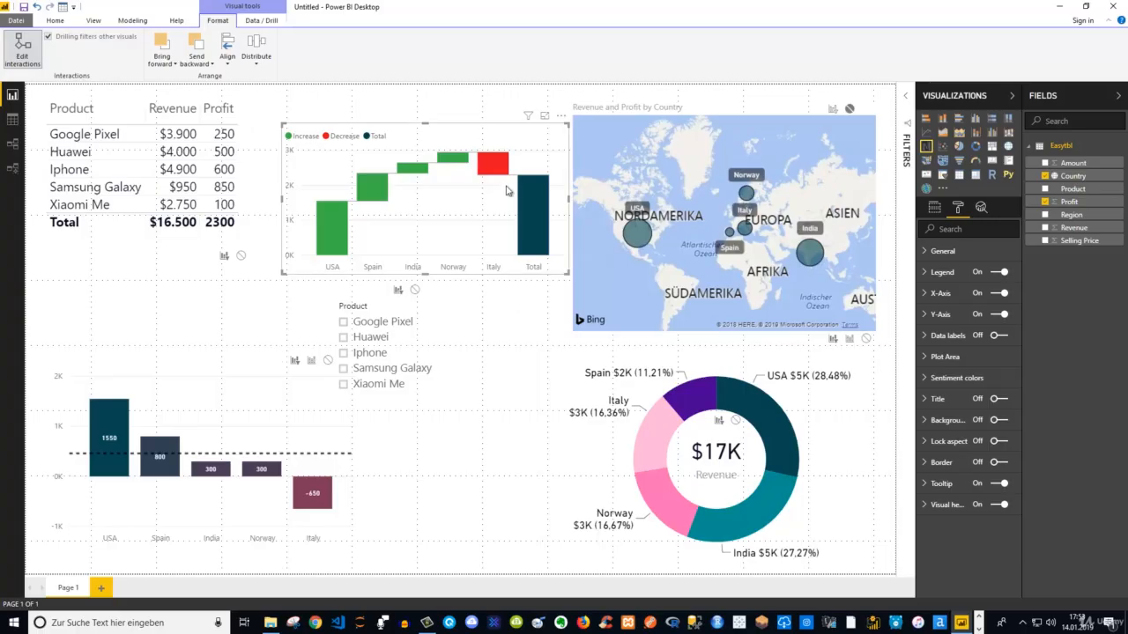
pyautogui.click(484, 308)
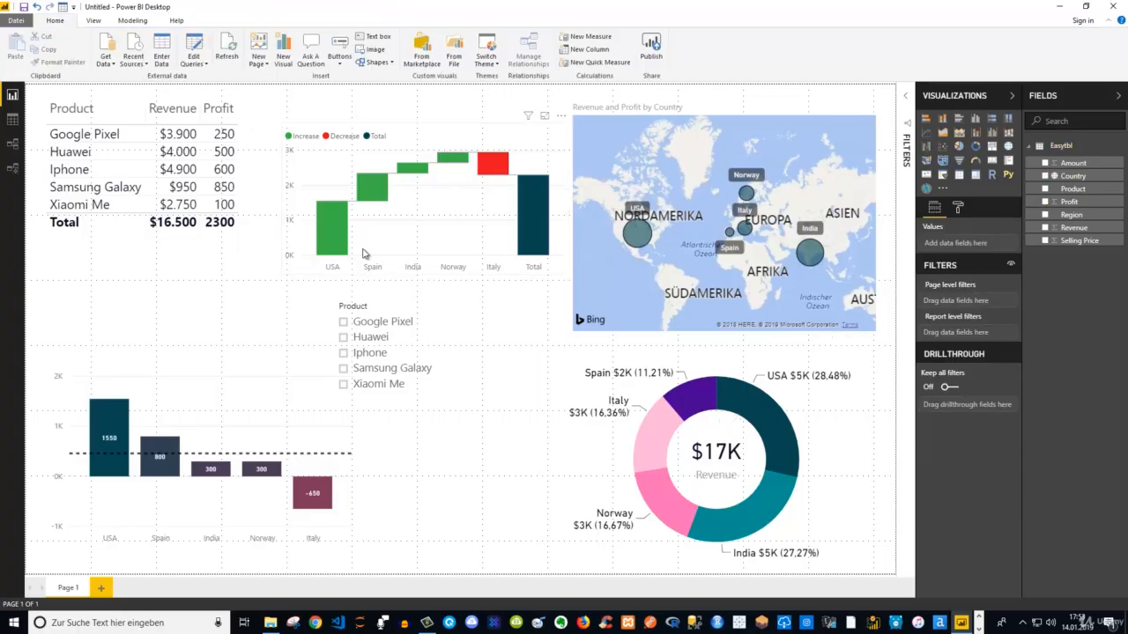
# Compare the Highlight and Filter interactions on the profit column chart with USA selected in the waterfall chart, restoring Filter
pyautogui.click(333, 238)
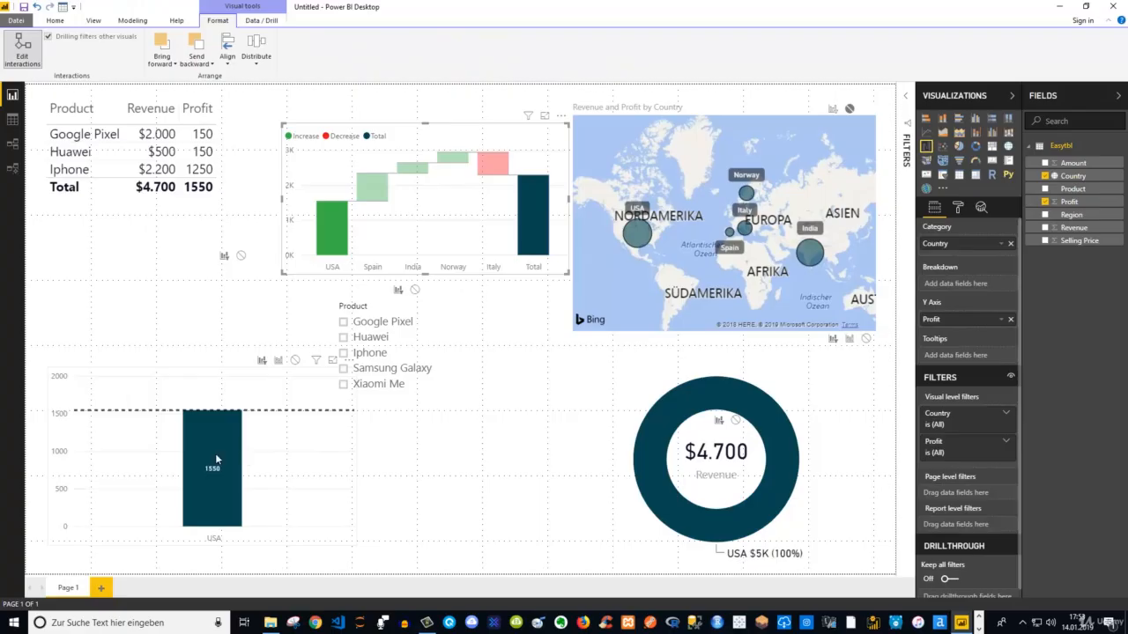
pyautogui.moveTo(219, 445)
pyautogui.click(278, 361)
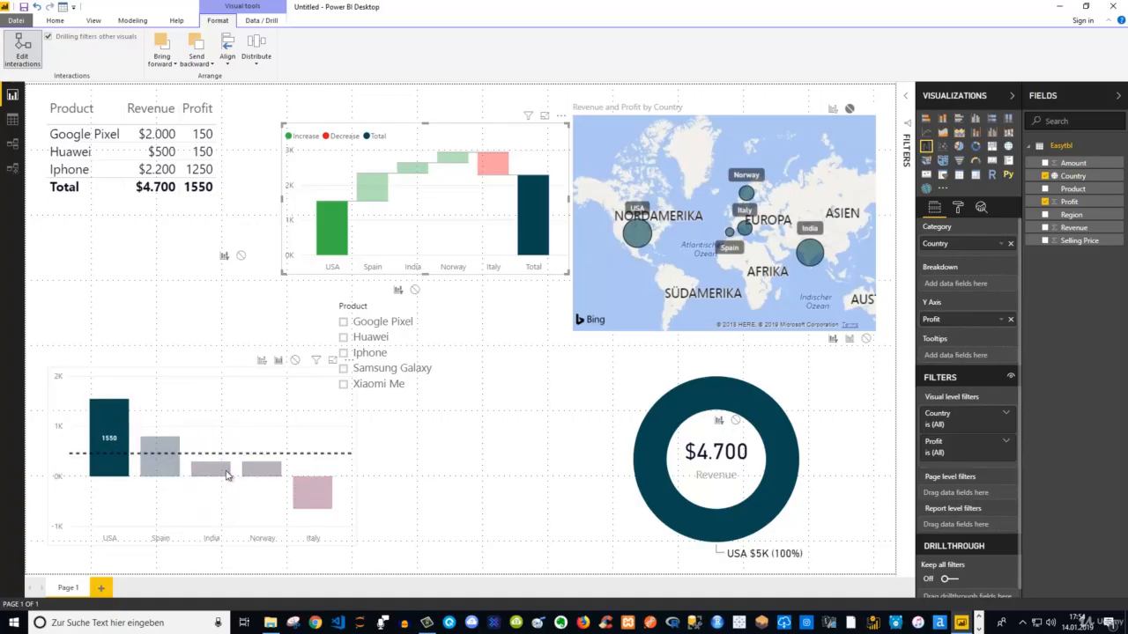
pyautogui.moveTo(319, 500)
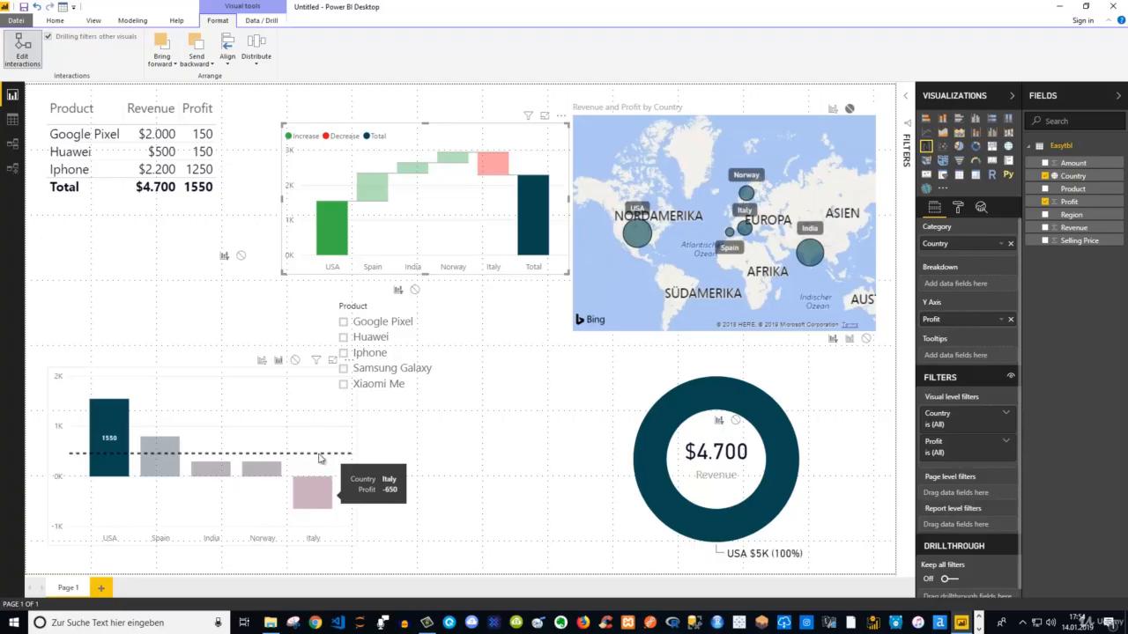
pyautogui.click(262, 363)
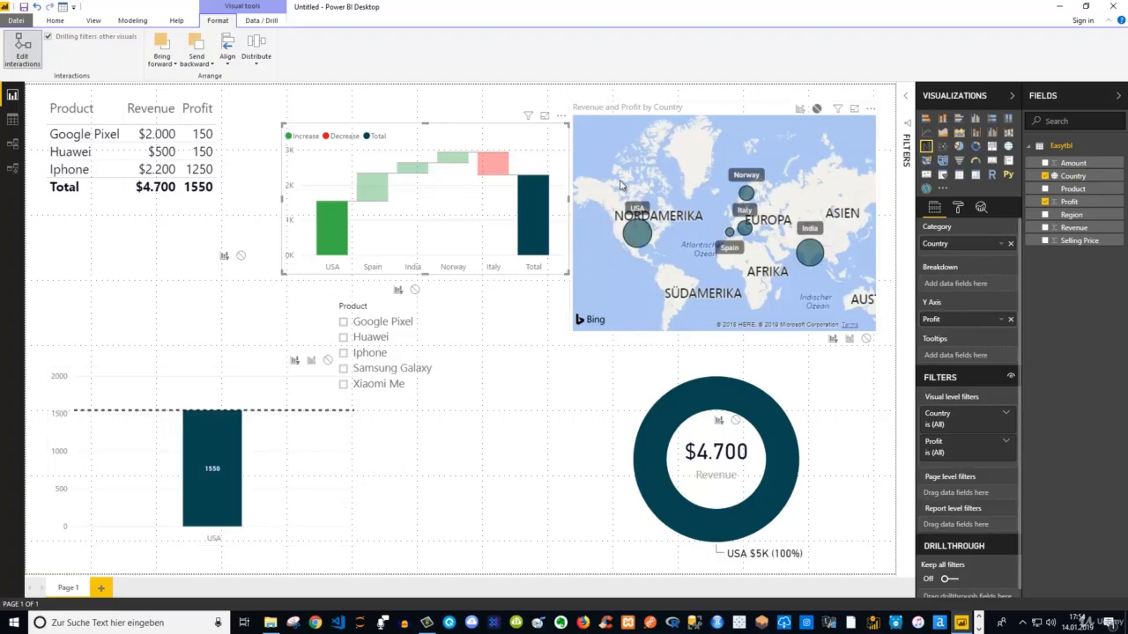
pyautogui.click(338, 223)
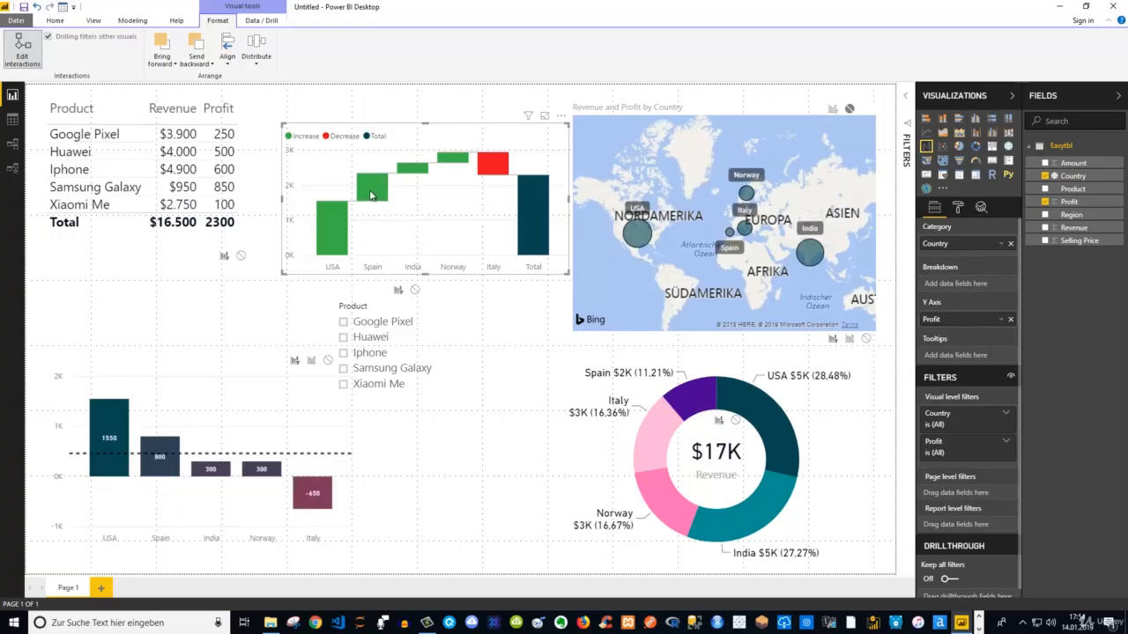
# Test the waterfall chart's interactions by selecting India, with the map's interaction kept at None, and clear the selection
pyautogui.click(413, 169)
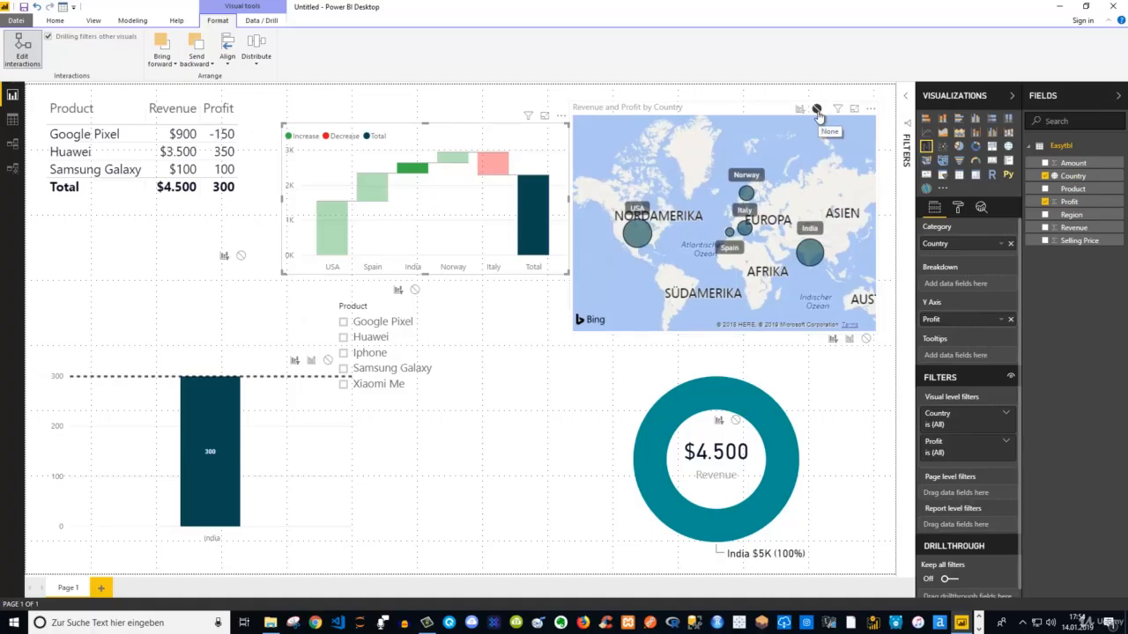
pyautogui.click(817, 110)
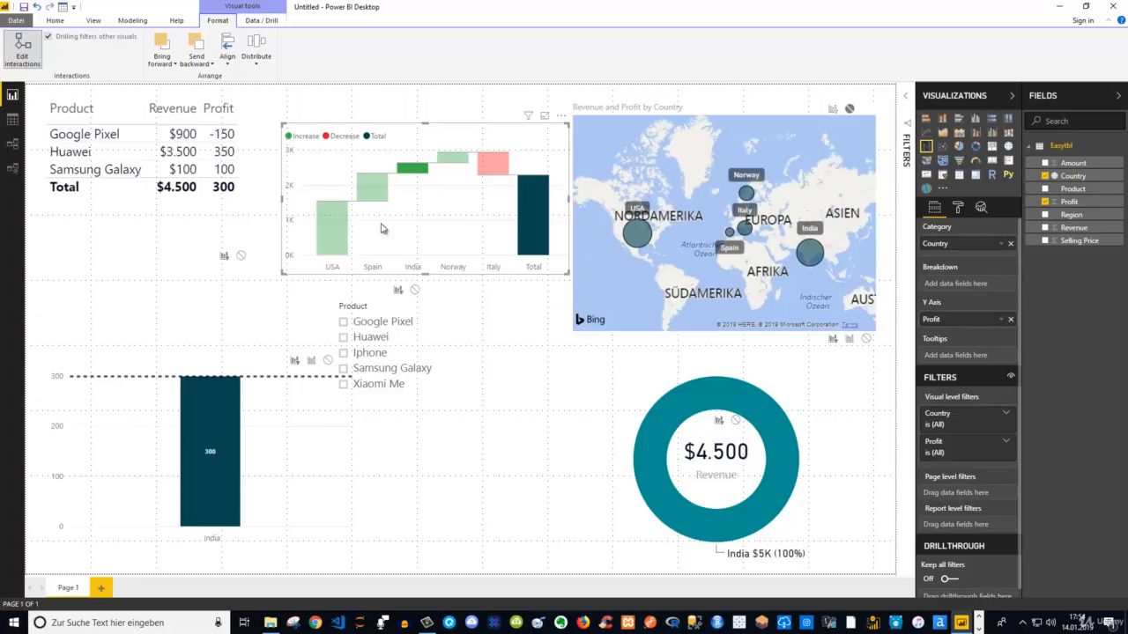
pyautogui.click(414, 173)
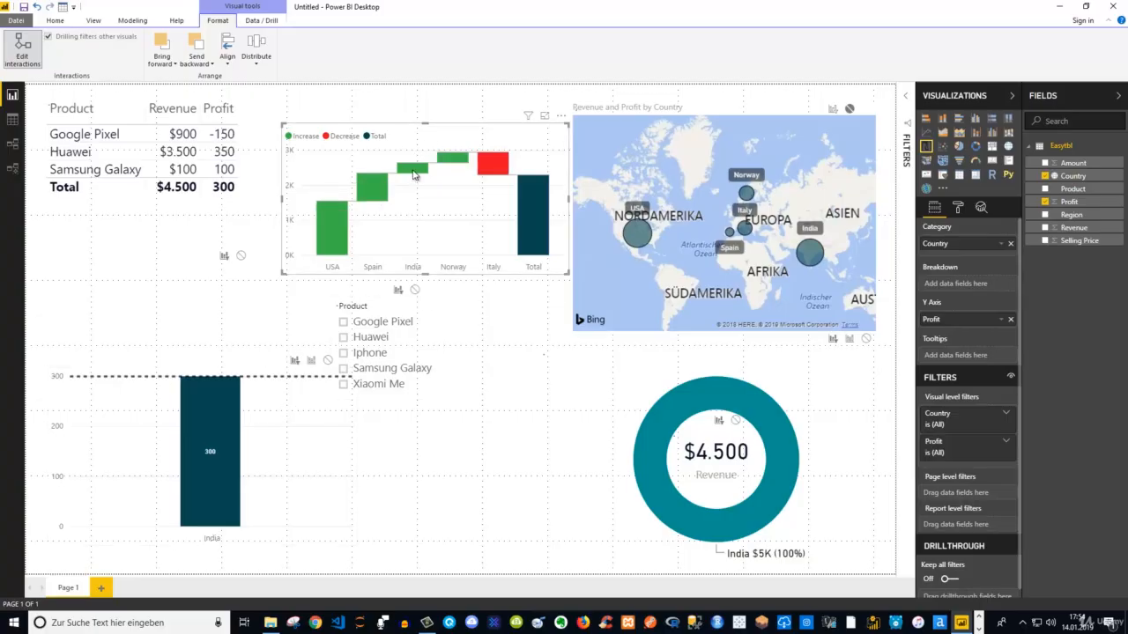
# Compare the Filter and Highlight interactions from the profit column chart to the revenue donut by selecting USA, restoring Highlight
pyautogui.click(210, 401)
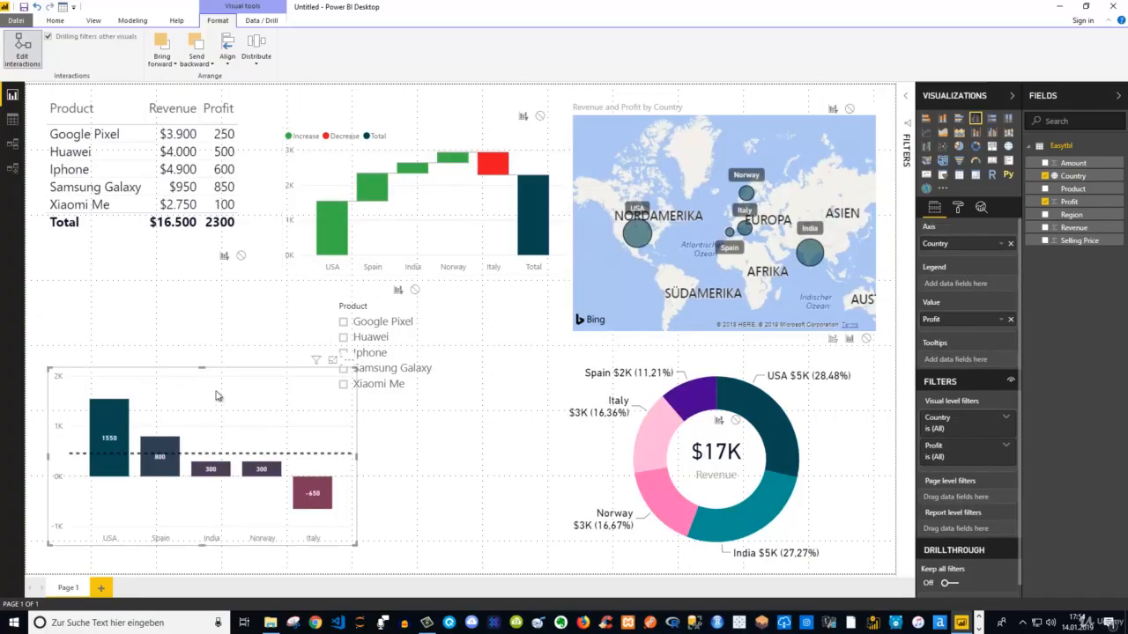
pyautogui.click(233, 373)
pyautogui.click(234, 373)
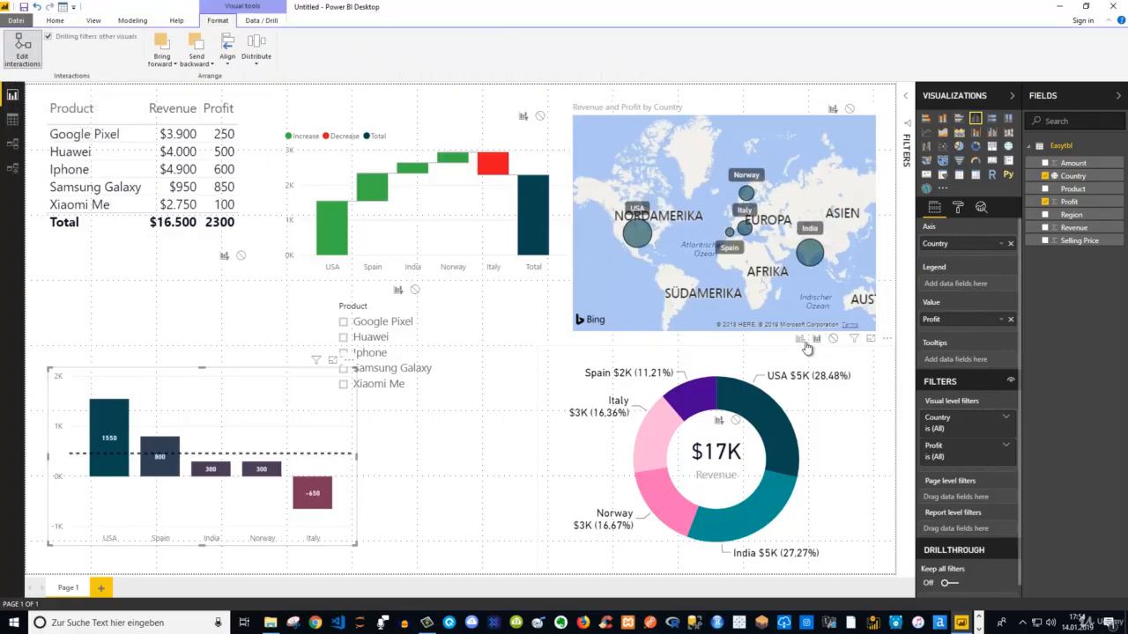
pyautogui.click(801, 341)
pyautogui.click(104, 418)
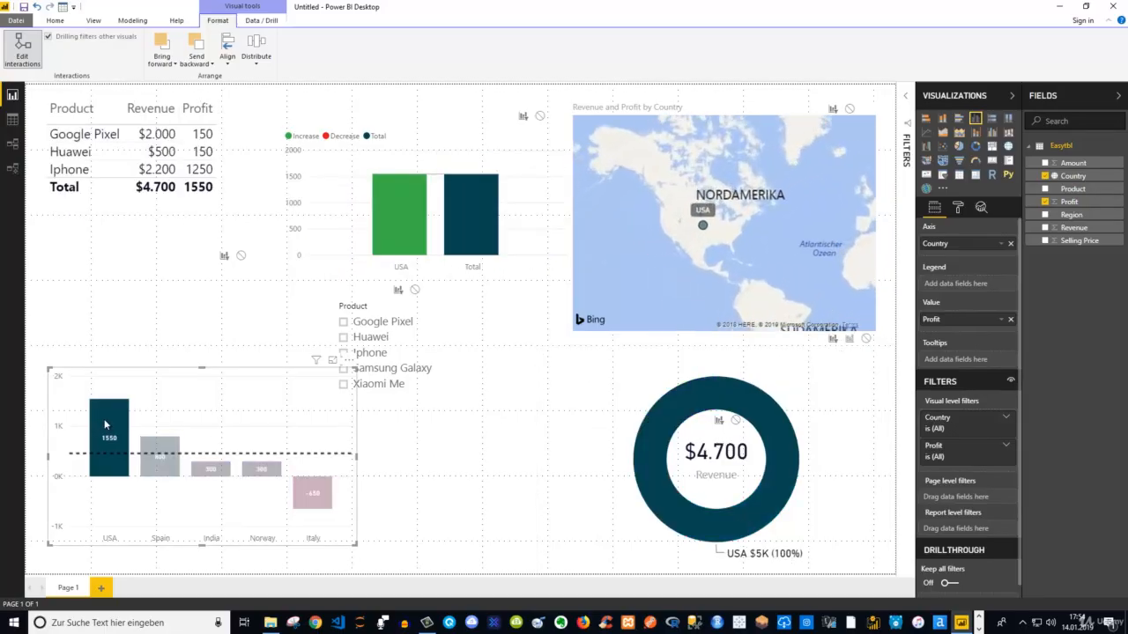
pyautogui.click(109, 434)
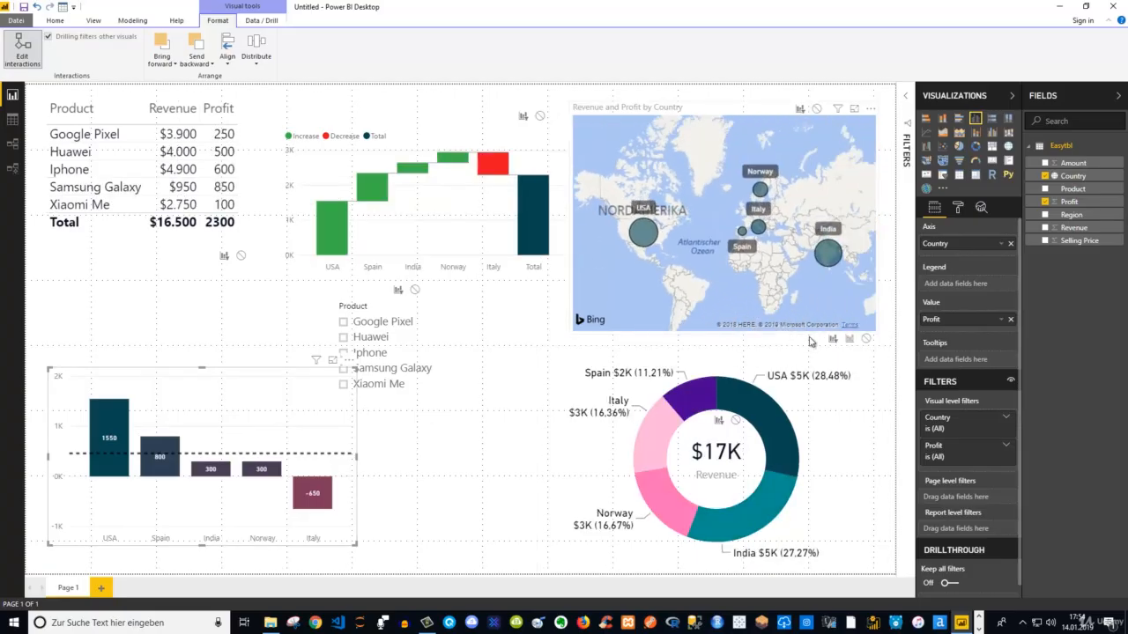
pyautogui.click(99, 412)
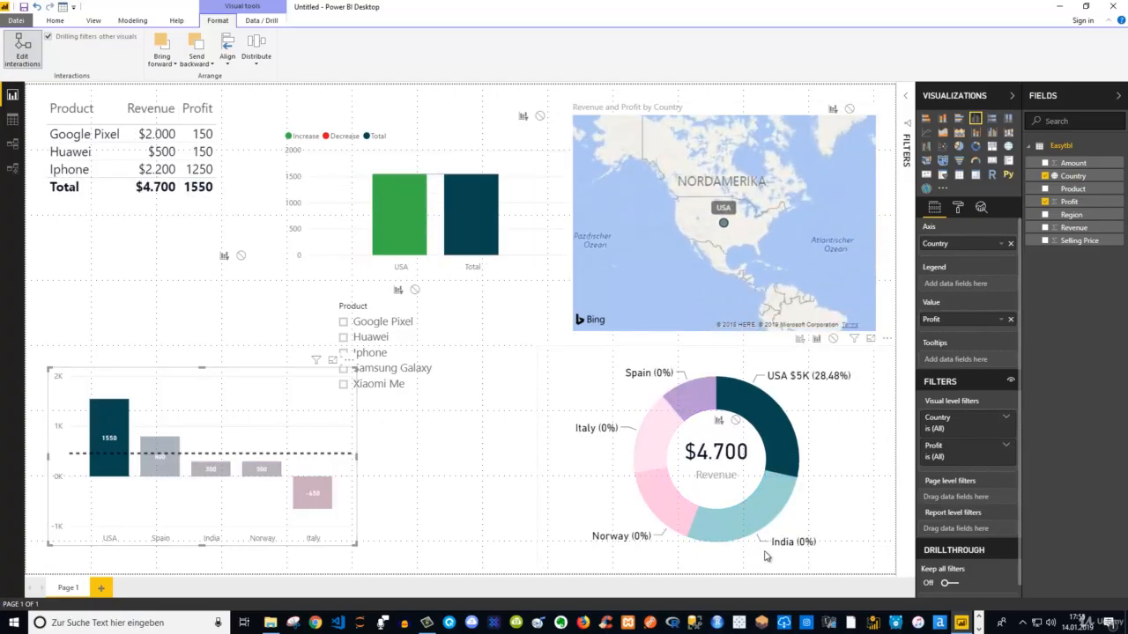
pyautogui.click(100, 421)
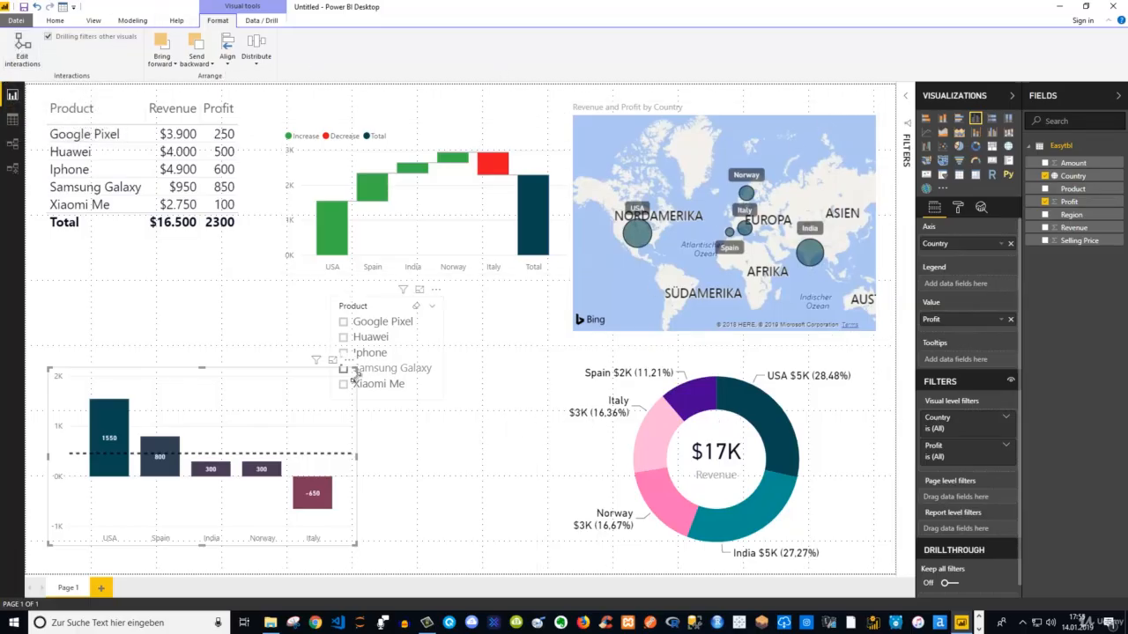
# Move the Product slicer slightly to the right, clear of the profit column chart, and deselect it
pyautogui.click(360, 311)
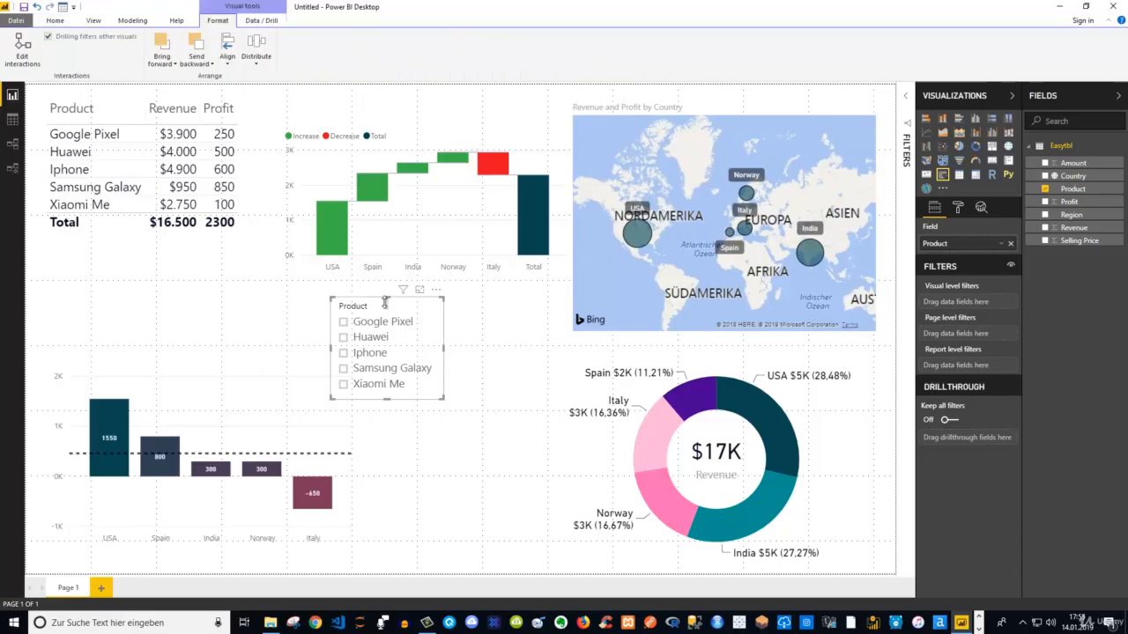
pyautogui.moveTo(410, 314); pyautogui.dragTo(429, 320)
pyautogui.click(435, 447)
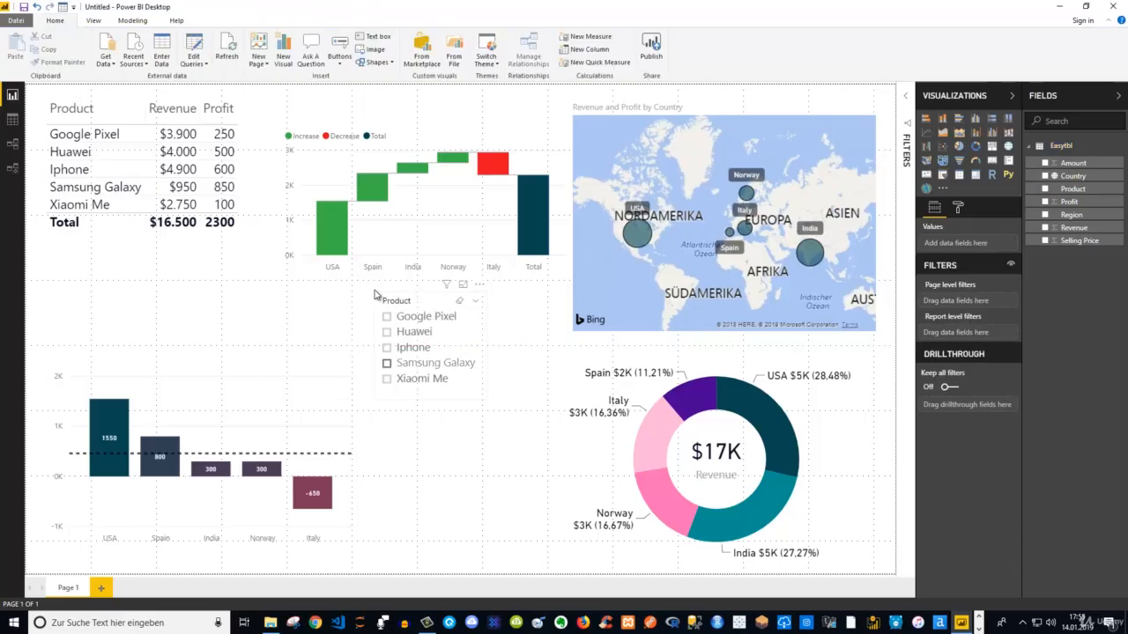